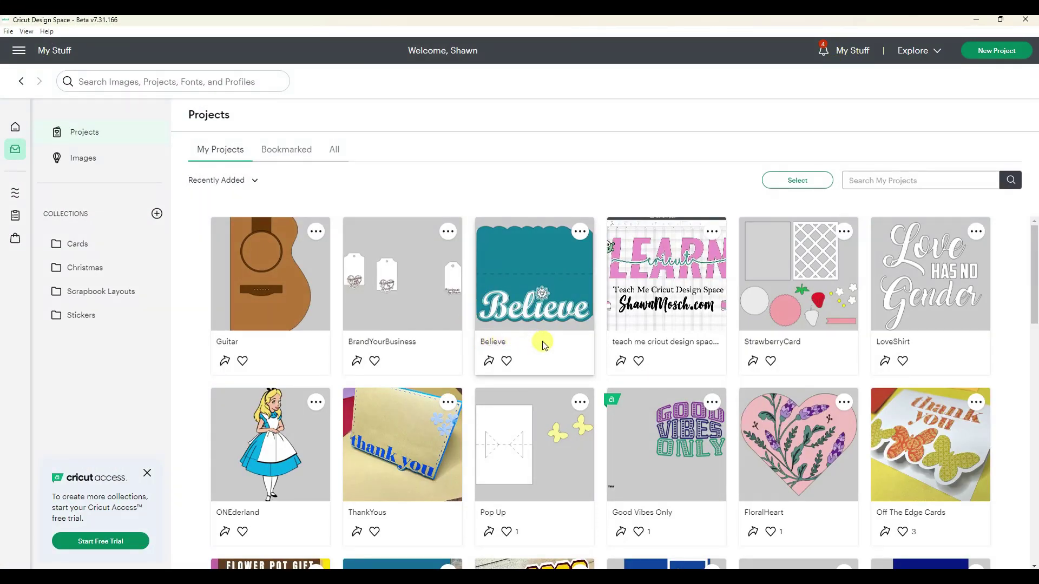
- Open the Good Vibes Only project card from My Stuff and customize it on the canvas
{"action": "left_click", "coordinate": [684, 444]}
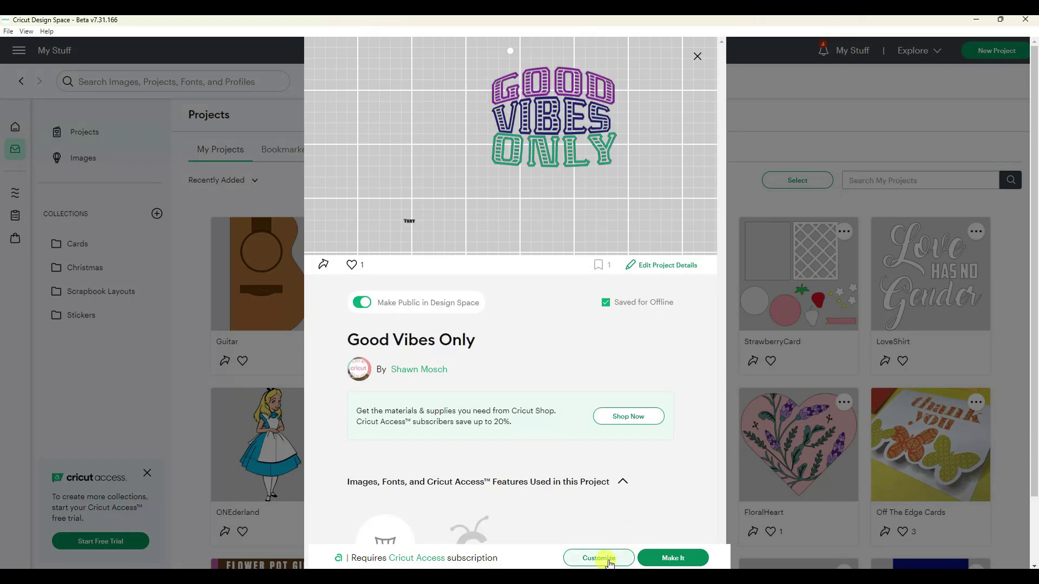
{"action": "left_click", "coordinate": [601, 558]}
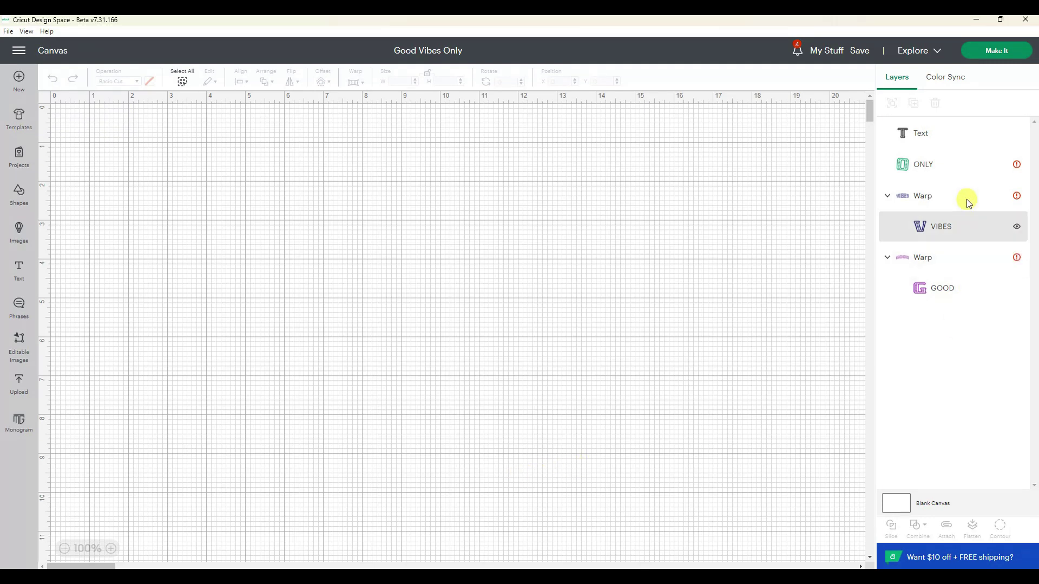
- Delete the stray Text layer, leaving the GOOD, VIBES and ONLY words
{"action": "left_click", "coordinate": [939, 130]}
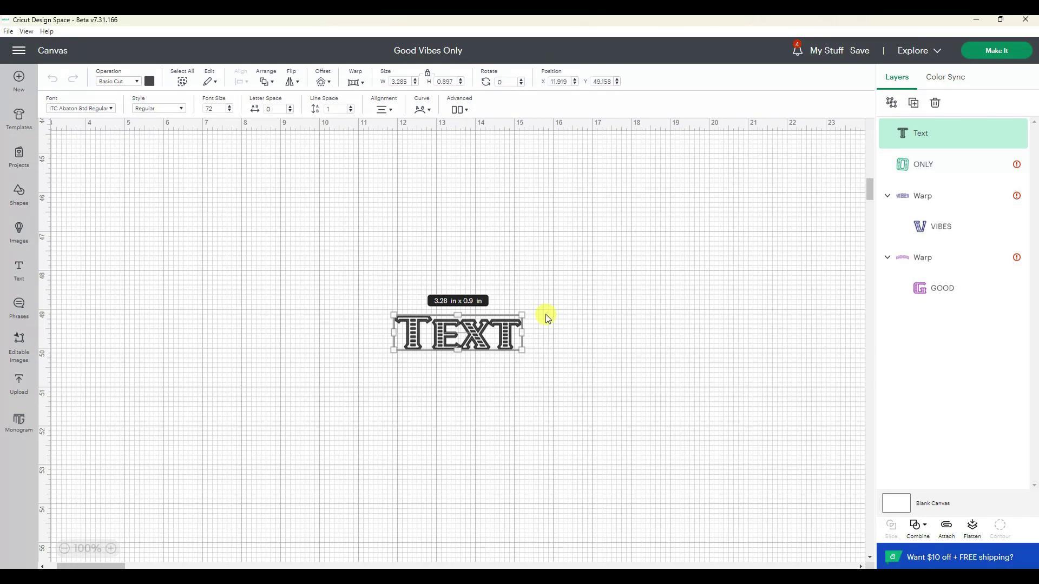
{"action": "key", "text": "Delete"}
{"action": "left_click", "coordinate": [976, 135]}
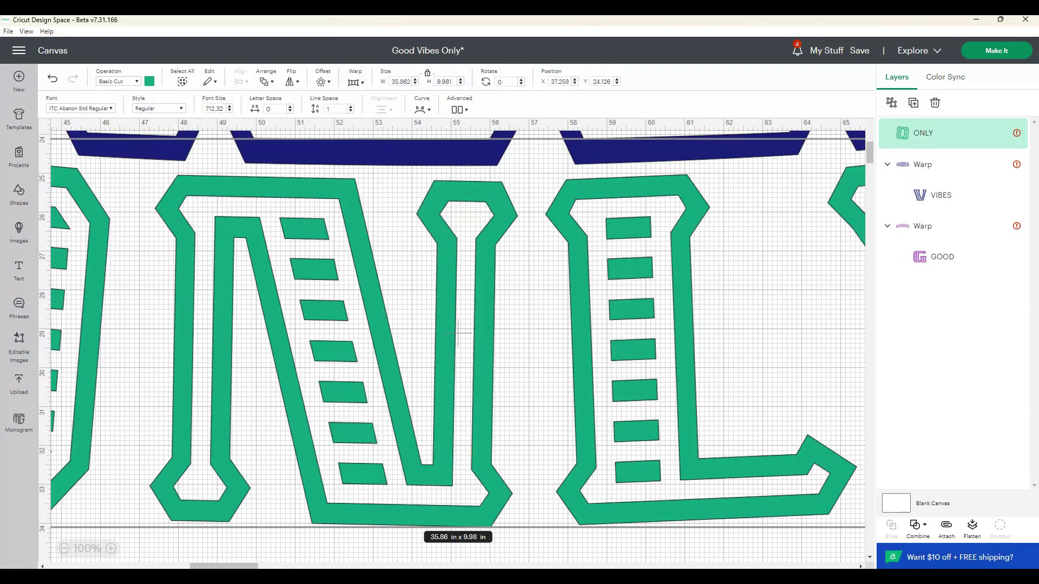
- Zoom out to 25% and marquee-select all three words together
{"action": "left_click", "coordinate": [63, 549]}
{"action": "left_click", "coordinate": [64, 548]}
{"action": "left_click", "coordinate": [62, 548]}
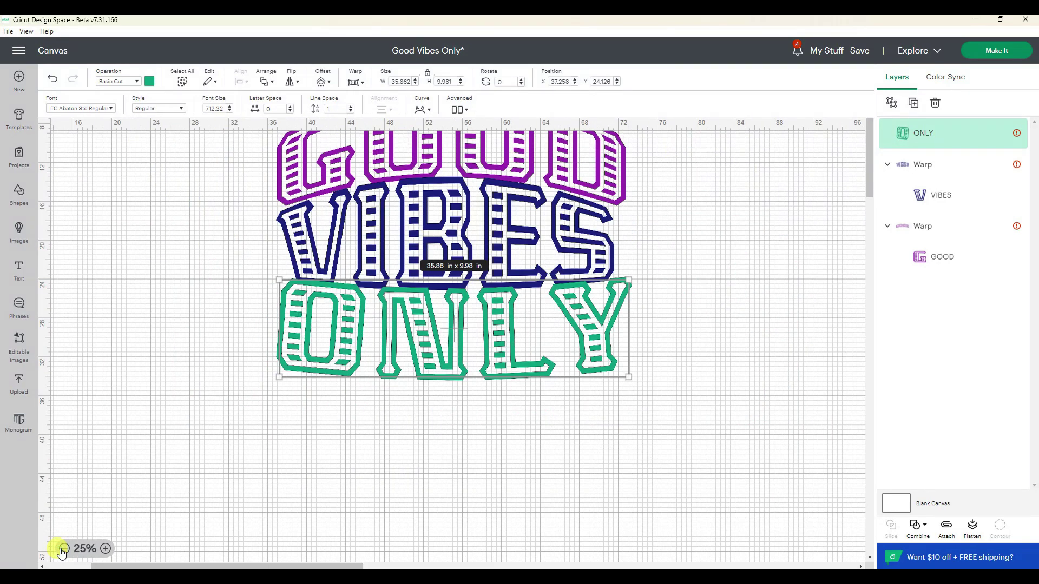
{"action": "left_click", "coordinate": [153, 509]}
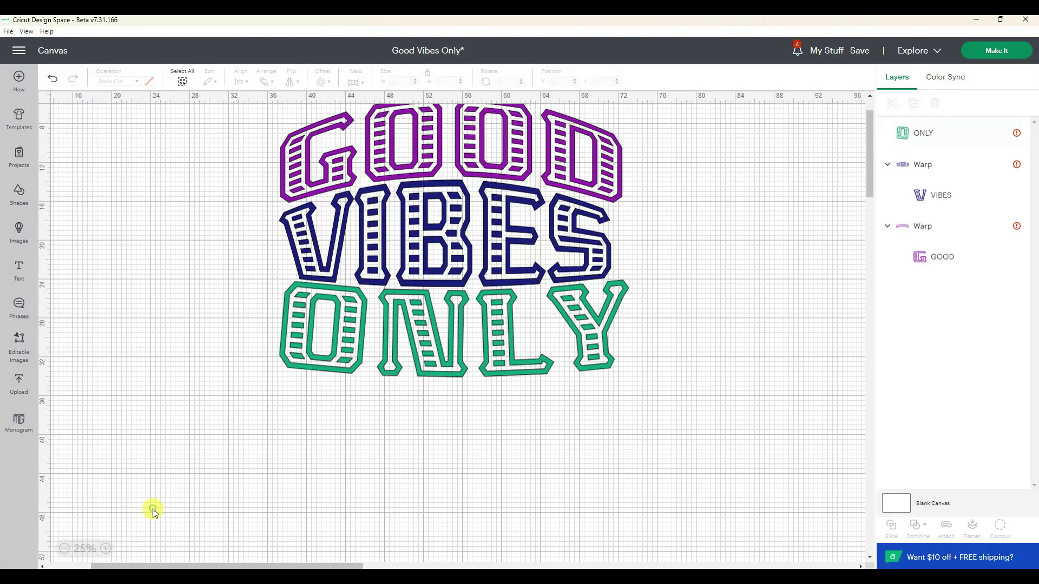
{"action": "scroll", "coordinate": [158, 514], "scroll_direction": "up", "scroll_amount": 2}
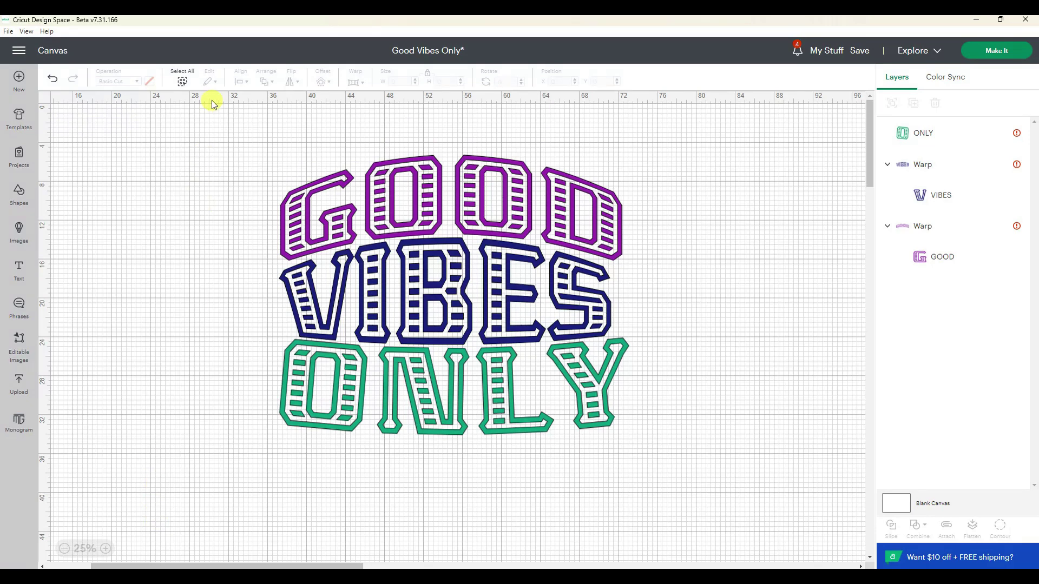
{"action": "left_click_drag", "start_coordinate": [204, 108], "coordinate": [787, 543]}
{"action": "left_click_drag", "start_coordinate": [209, 118], "coordinate": [779, 547]}
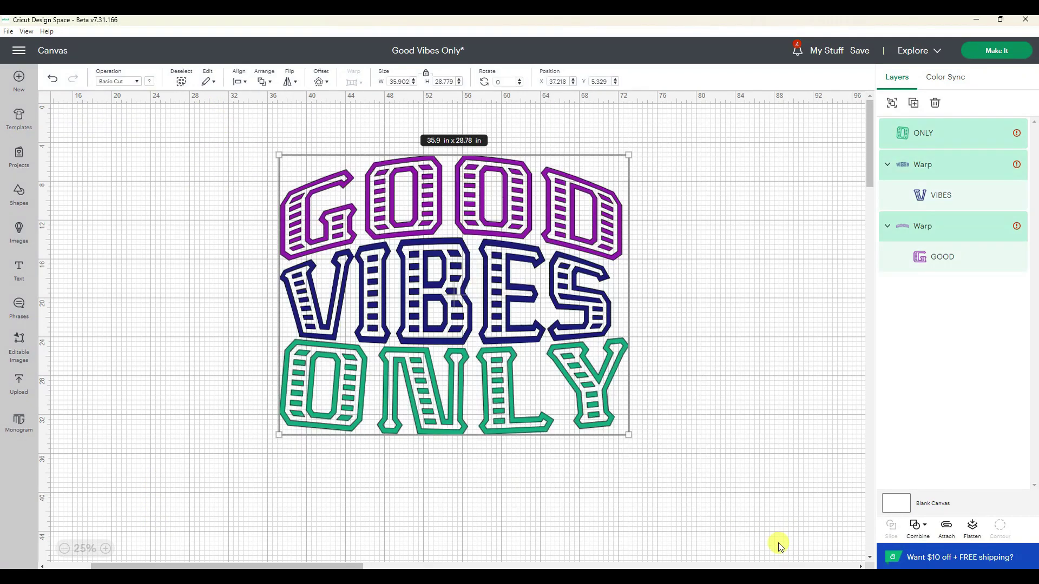
- Group the three word layers and set the group width to 9 in (9 x 7.21 in)
{"action": "left_click", "coordinate": [892, 104]}
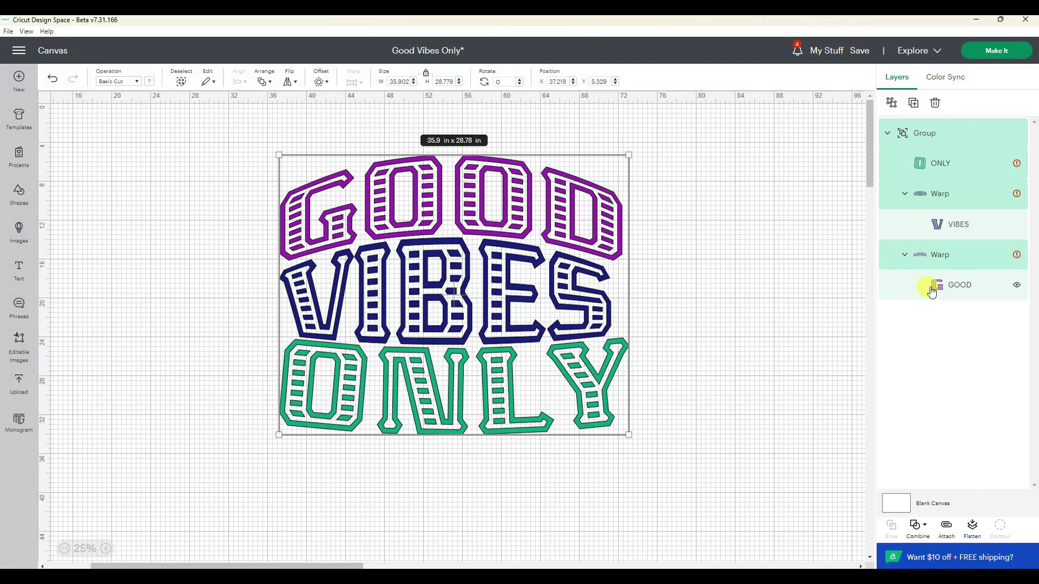
{"action": "left_click_drag", "start_coordinate": [628, 434], "coordinate": [466, 286]}
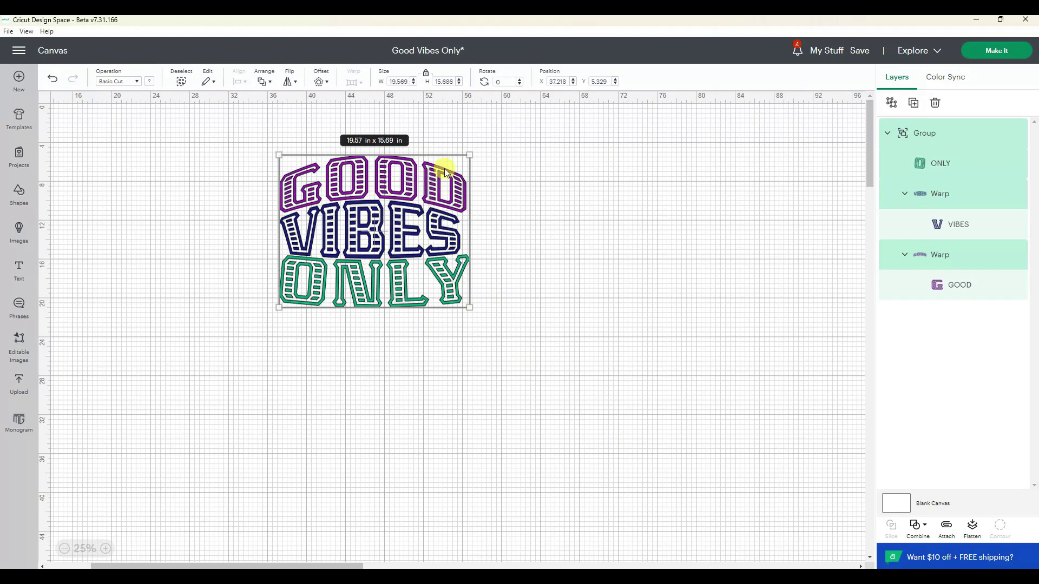
{"action": "left_click", "coordinate": [408, 81]}
{"action": "type", "text": "9"}
{"action": "key", "text": "Return"}
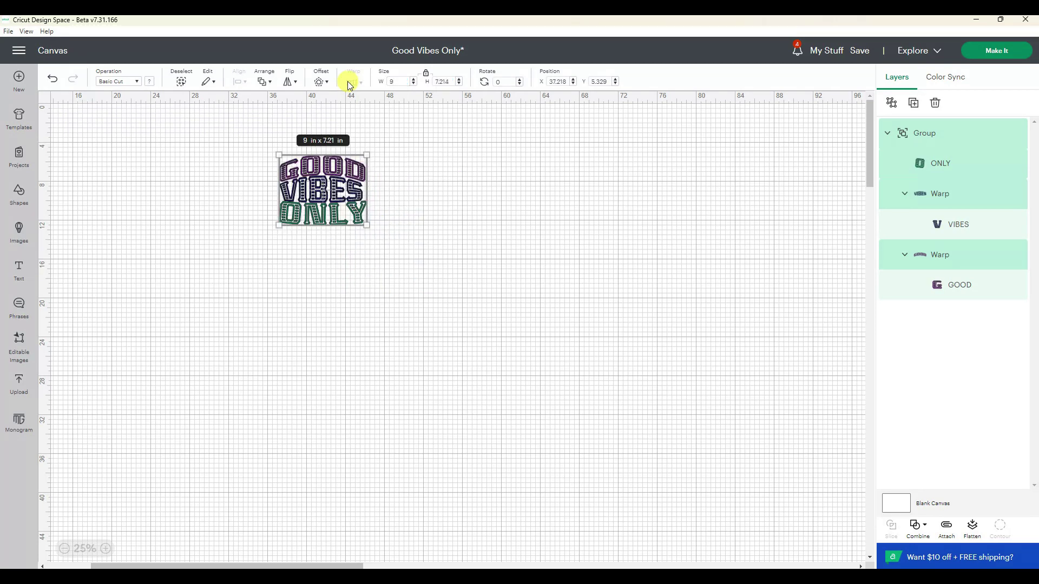
- Zoom back in on the design and save the Good Vibes Only project
{"action": "left_click", "coordinate": [106, 548]}
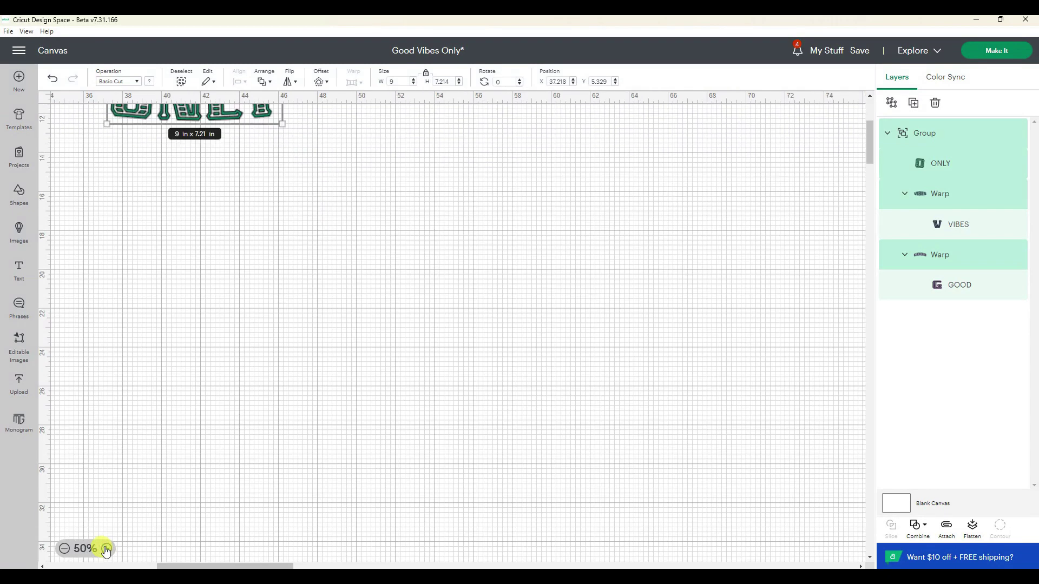
{"action": "left_click", "coordinate": [106, 548]}
{"action": "left_click", "coordinate": [154, 492]}
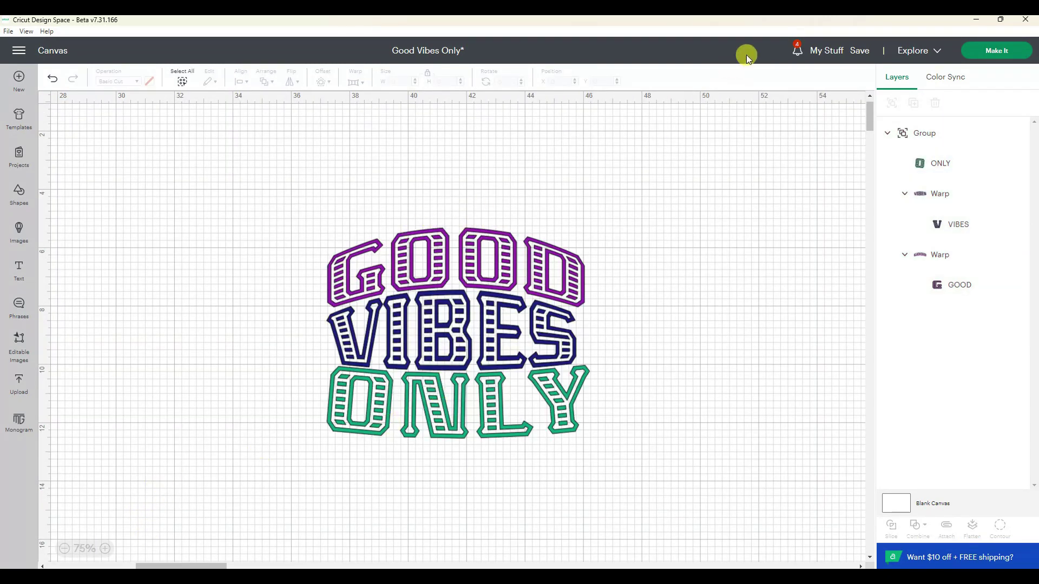
{"action": "left_click", "coordinate": [863, 51]}
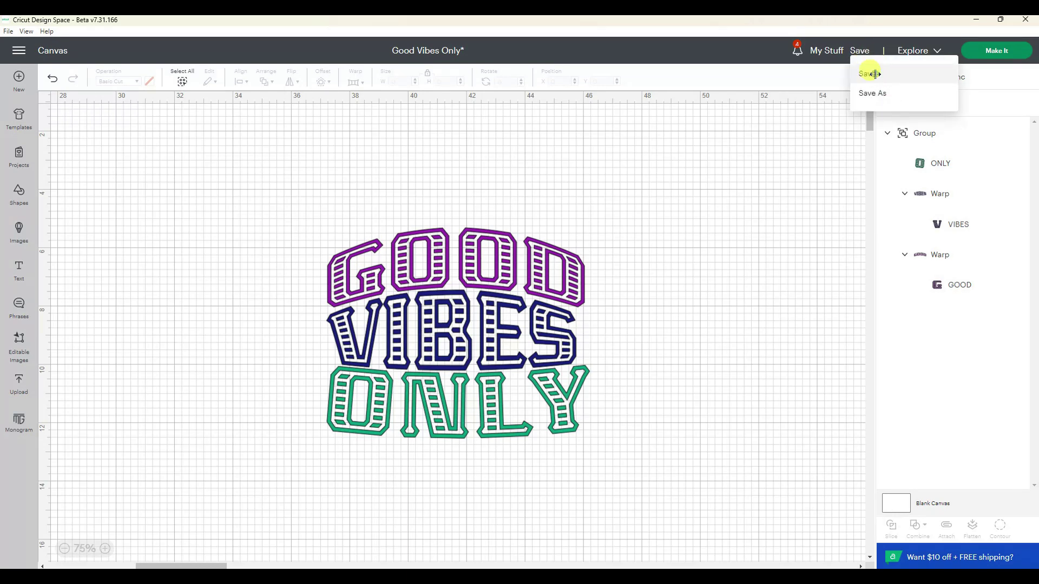
{"action": "left_click", "coordinate": [872, 73]}
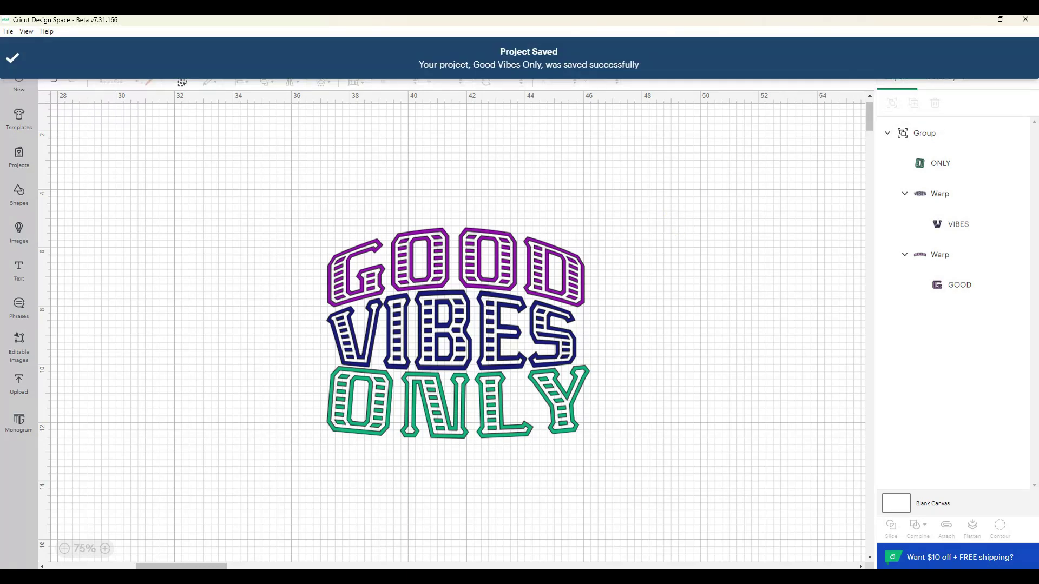
- Browse C: to the .cricut-design-space LocalData Canvas folder and sort it by date modified, newest first
{"action": "left_click", "coordinate": [507, 527]}
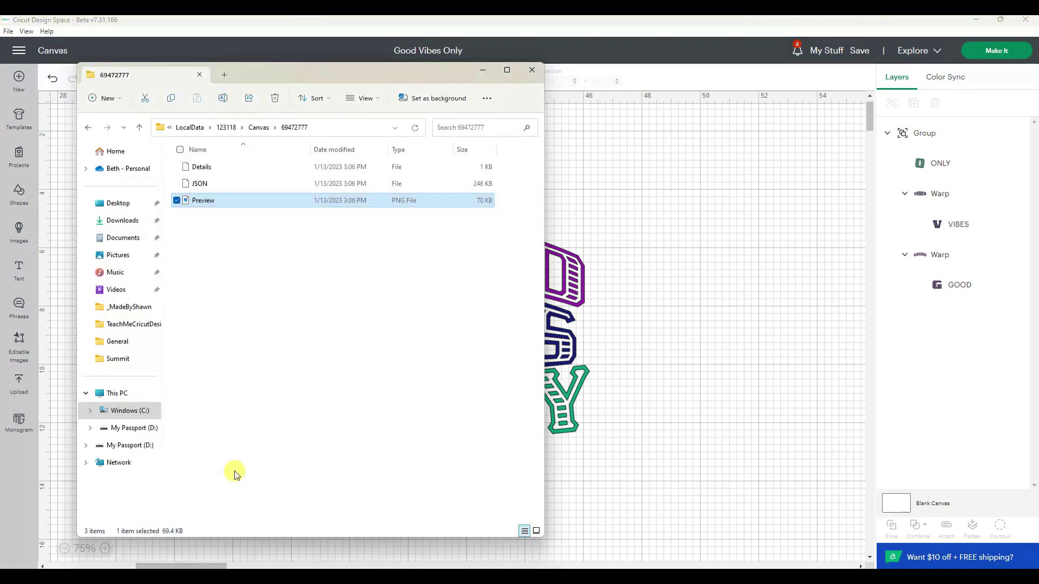
{"action": "left_click", "coordinate": [123, 414]}
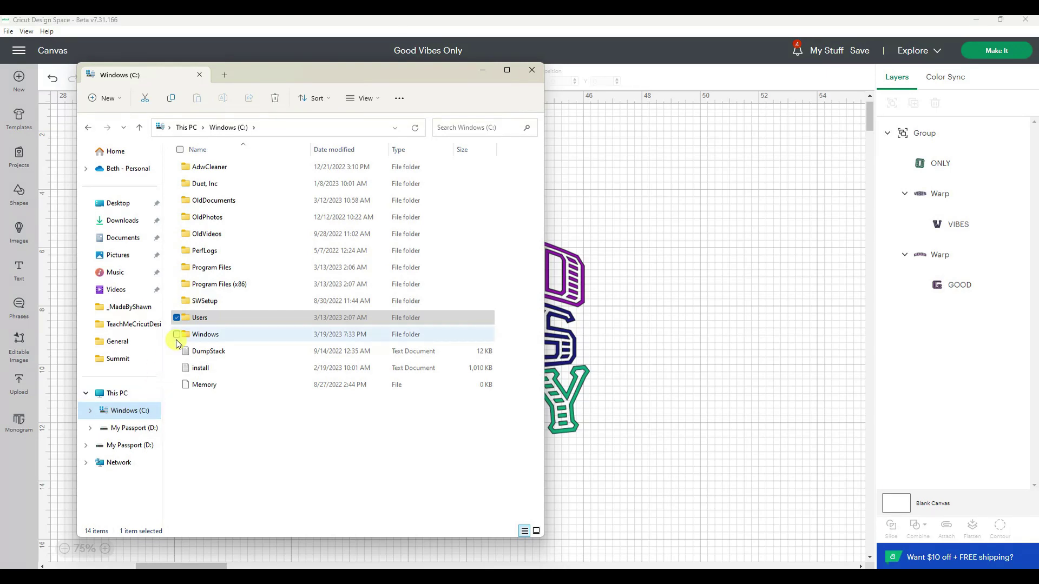
{"action": "double_click", "coordinate": [205, 317]}
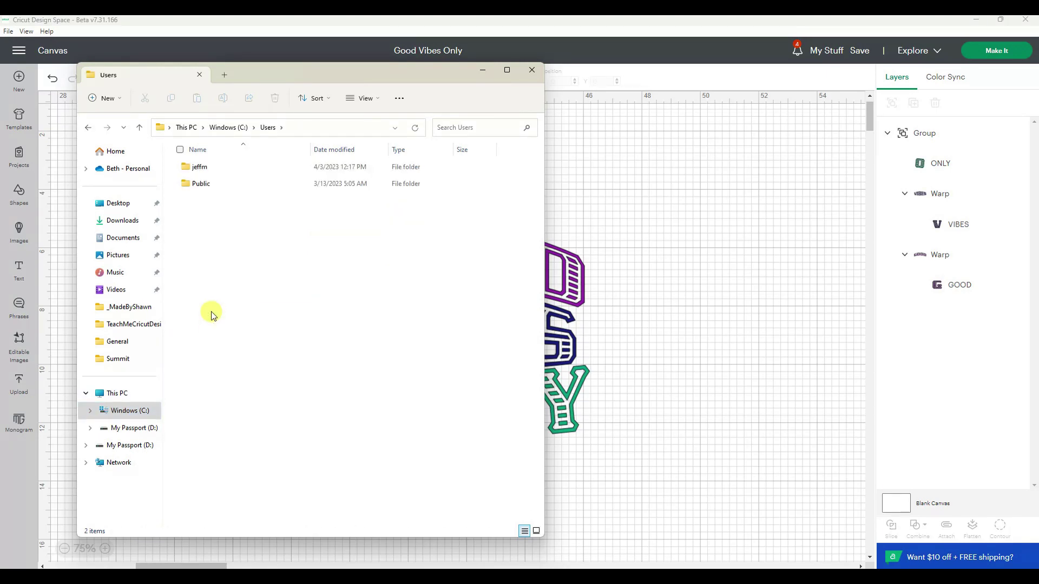
{"action": "double_click", "coordinate": [203, 167]}
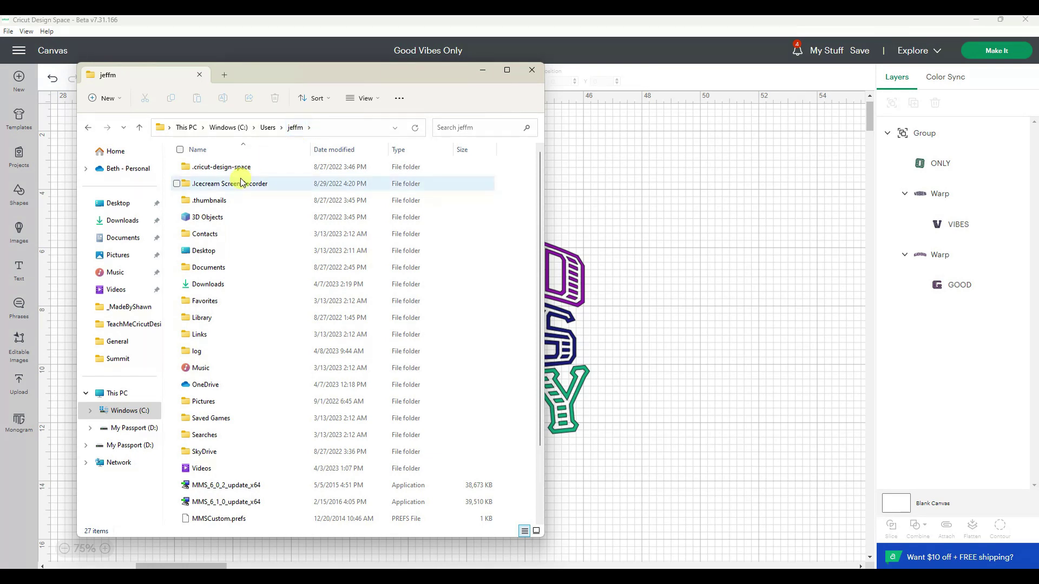
{"action": "double_click", "coordinate": [228, 168]}
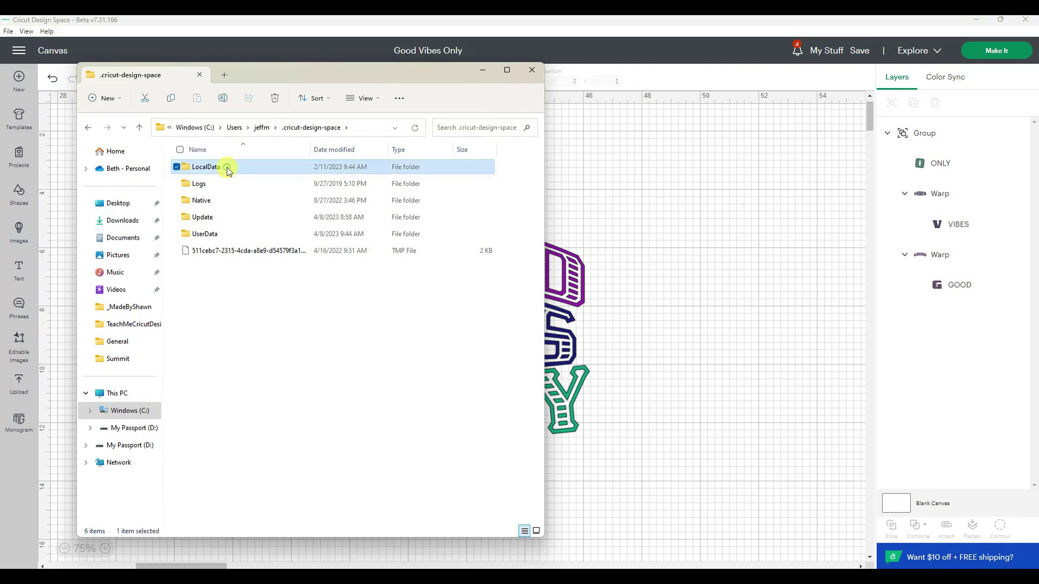
{"action": "double_click", "coordinate": [228, 168]}
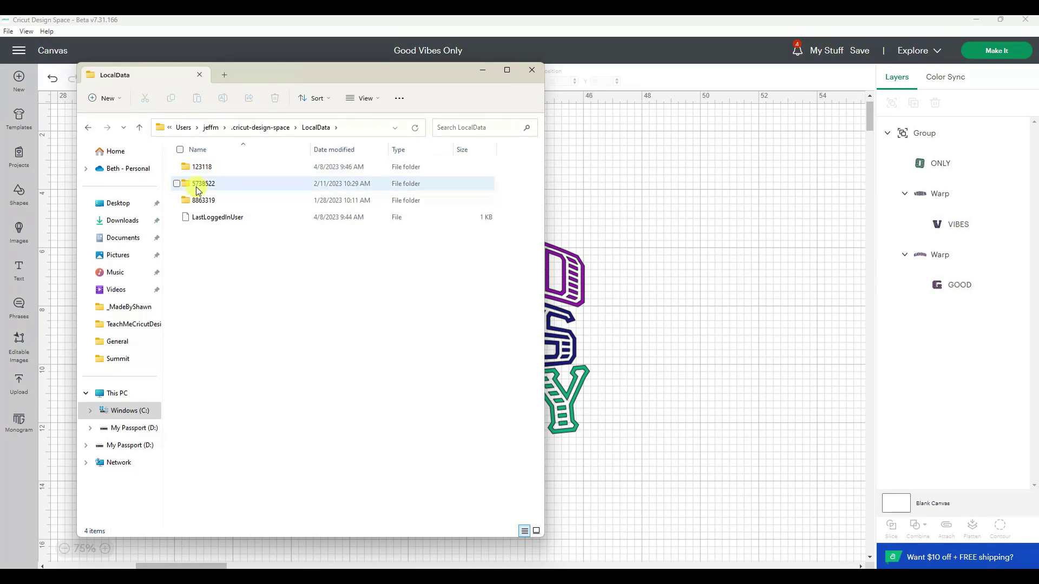
{"action": "double_click", "coordinate": [297, 173]}
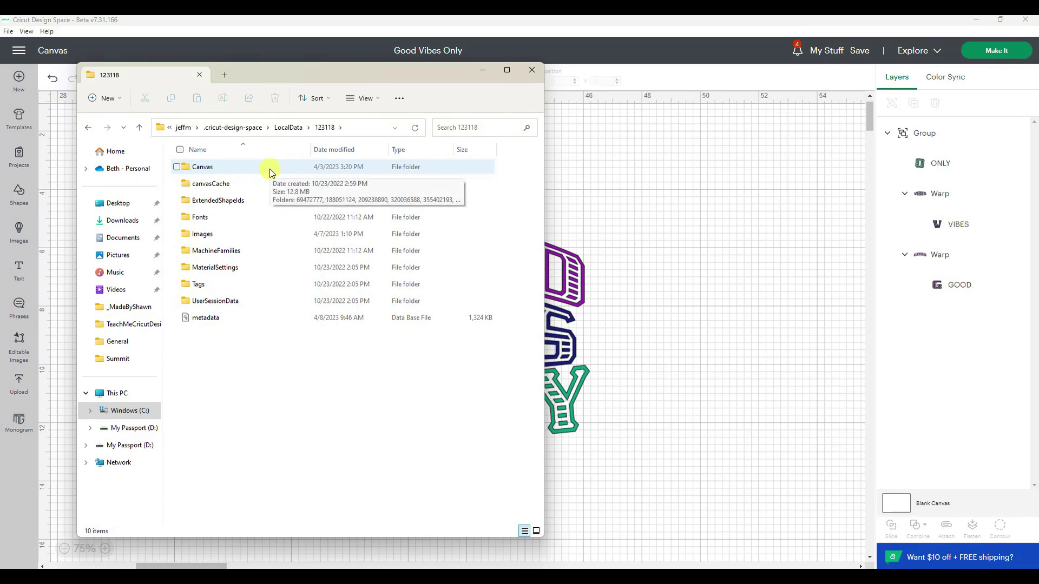
{"action": "double_click", "coordinate": [270, 169]}
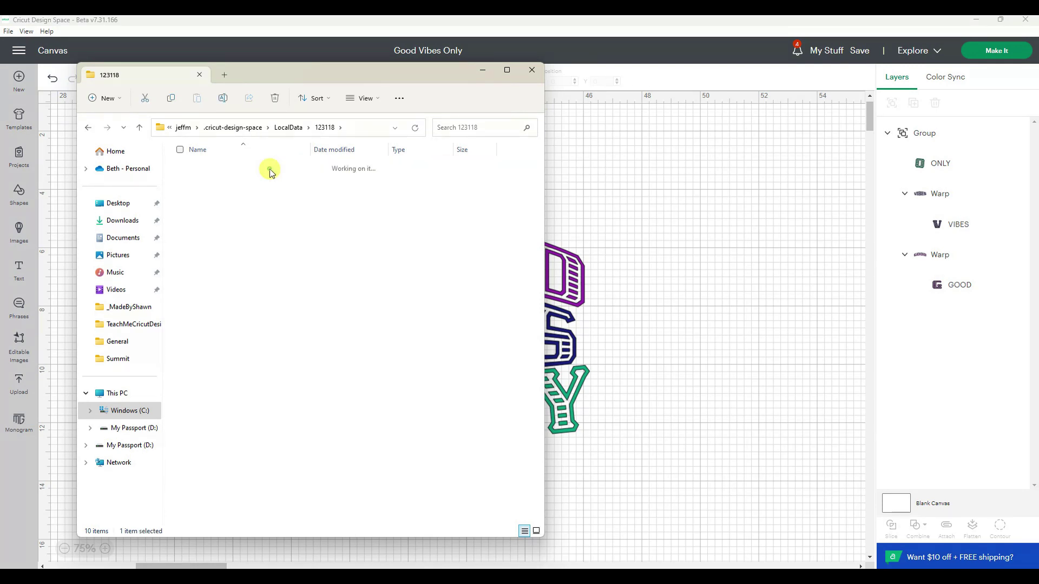
{"action": "left_click", "coordinate": [332, 150]}
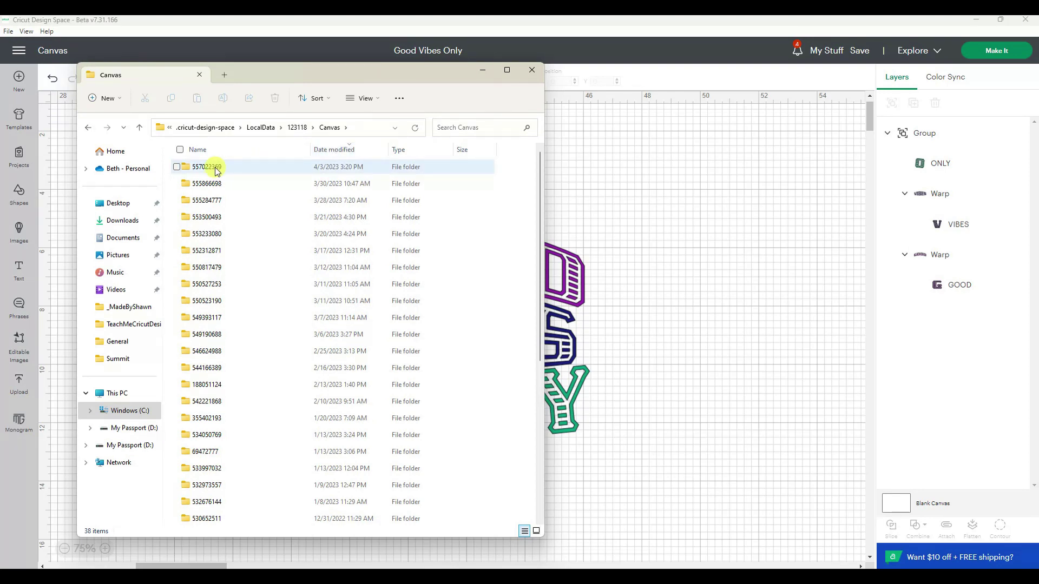
{"action": "mouse_move", "coordinate": [210, 171]}
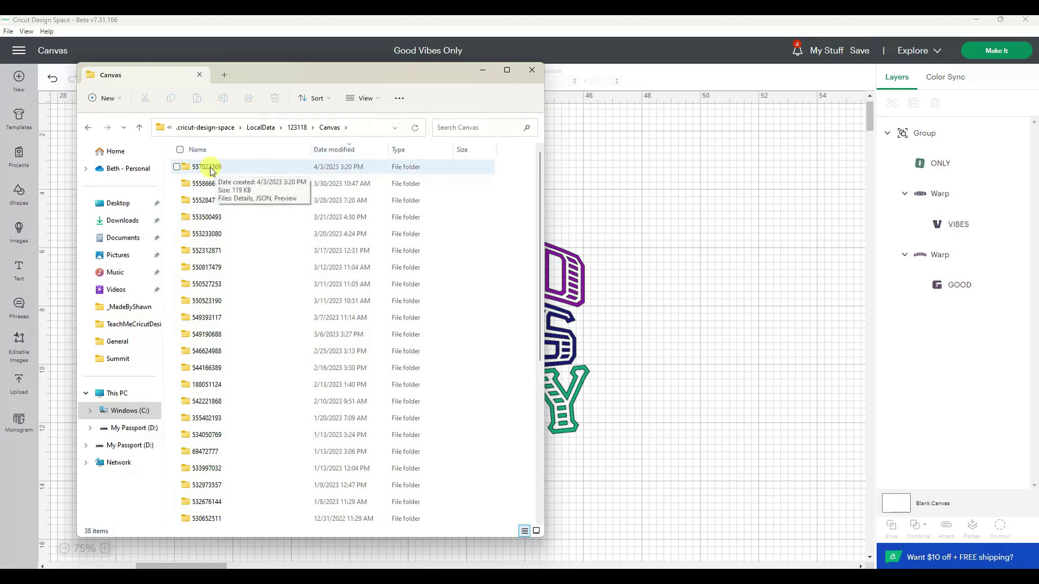
- View preview images from the newest project folder and another account's Canvas folder
{"action": "double_click", "coordinate": [210, 167]}
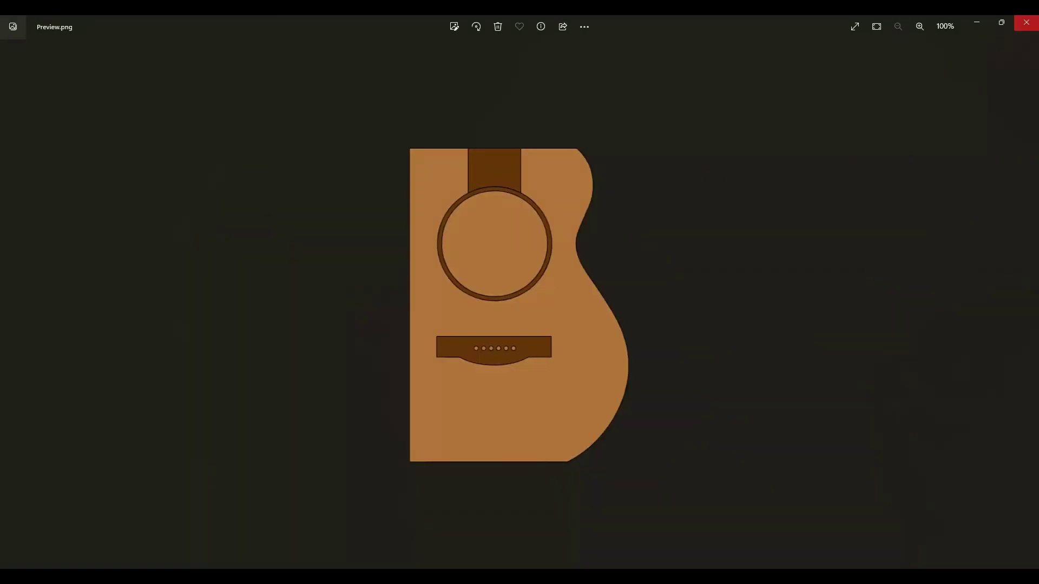
{"action": "left_click", "coordinate": [1026, 25]}
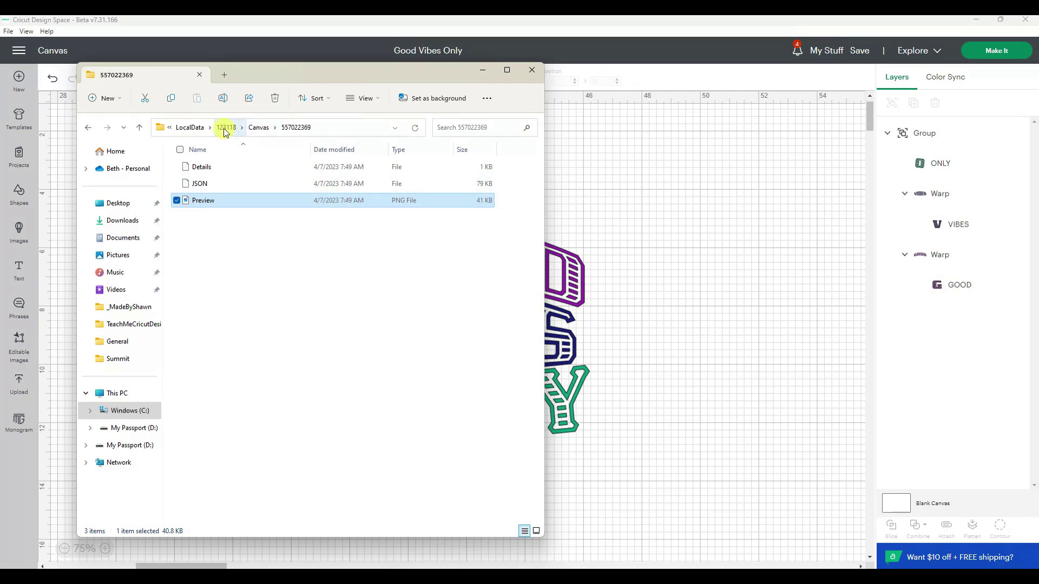
{"action": "left_click", "coordinate": [189, 128]}
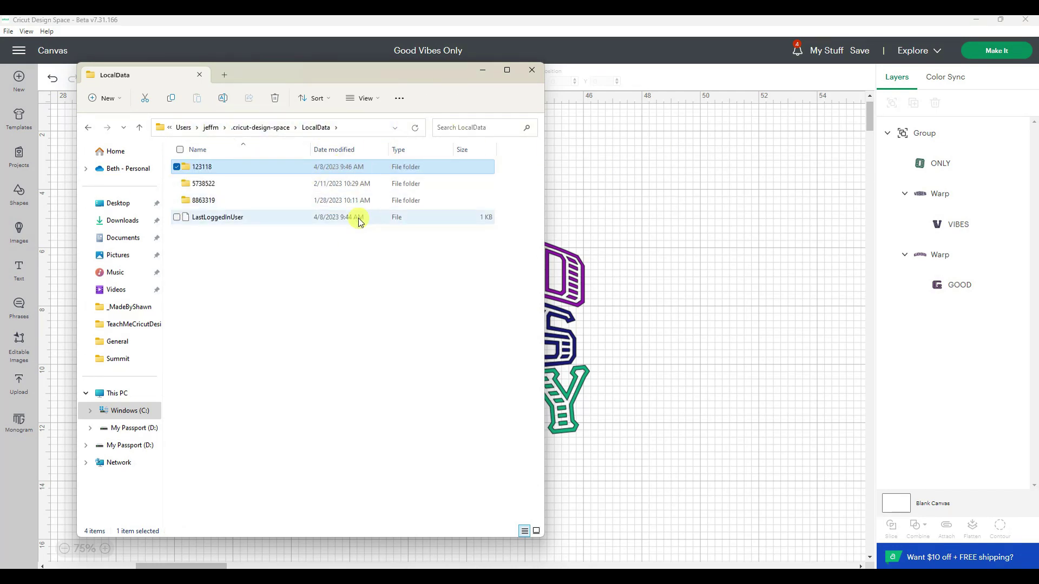
{"action": "left_click", "coordinate": [260, 128]}
{"action": "double_click", "coordinate": [223, 169]}
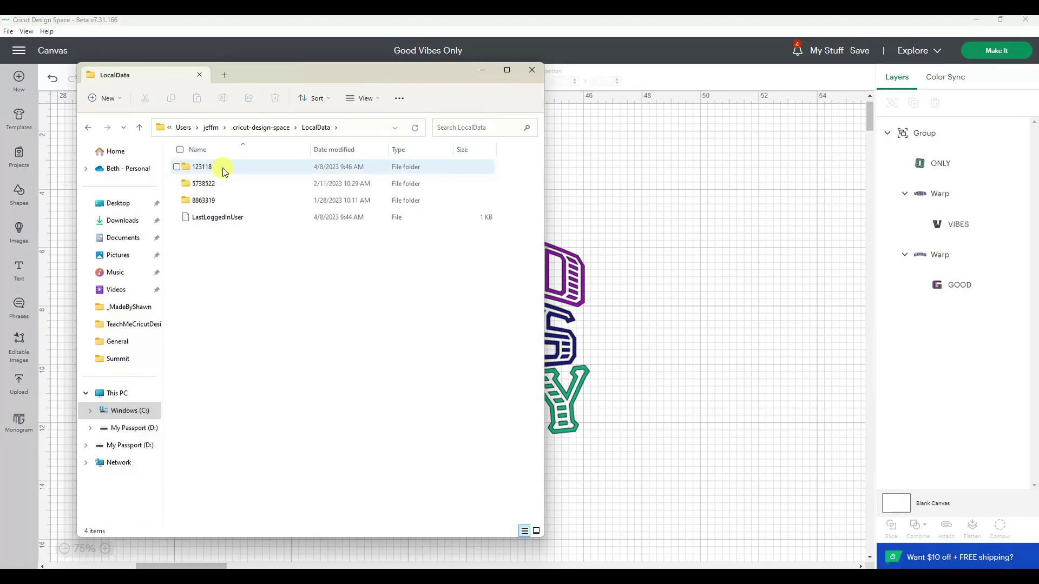
{"action": "double_click", "coordinate": [208, 183]}
{"action": "double_click", "coordinate": [332, 167]}
{"action": "double_click", "coordinate": [316, 200]}
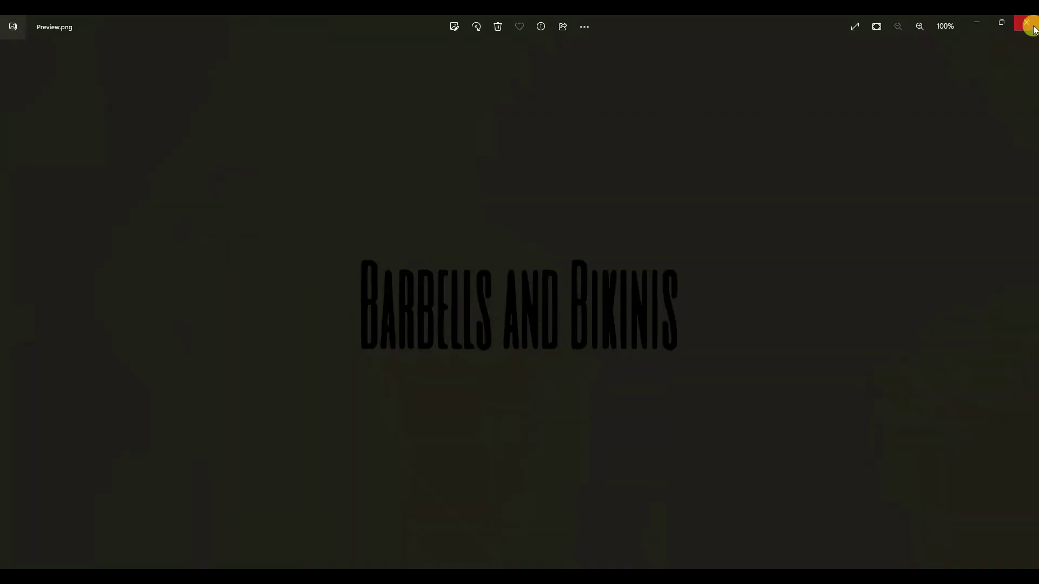
{"action": "left_click", "coordinate": [1026, 25]}
- Sort the account's Images folder by date modified and view the newest Preview image
{"action": "left_click", "coordinate": [186, 127]}
{"action": "double_click", "coordinate": [204, 167]}
{"action": "double_click", "coordinate": [204, 232]}
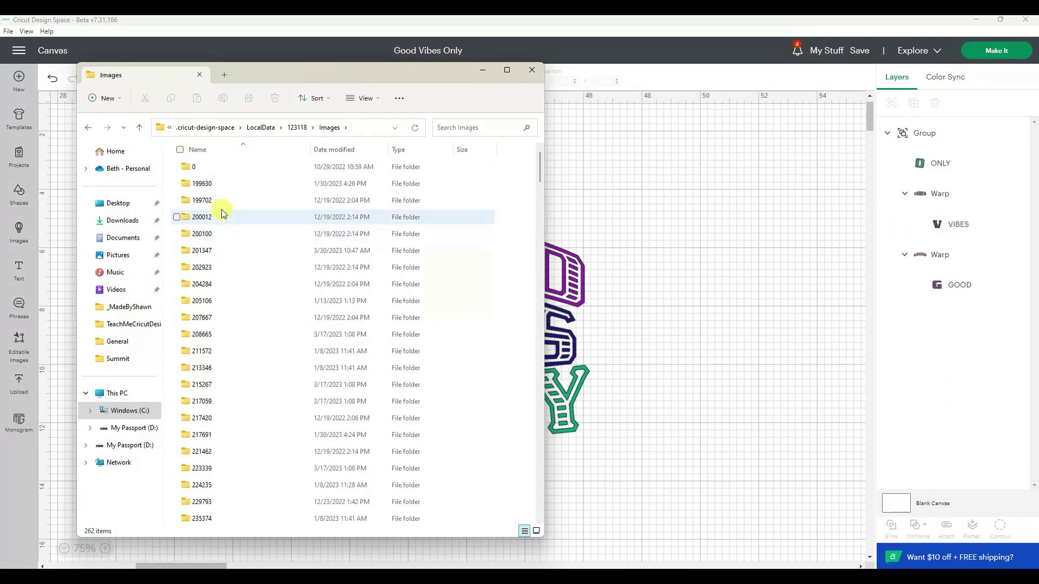
{"action": "left_click", "coordinate": [332, 151]}
{"action": "double_click", "coordinate": [208, 168]}
{"action": "double_click", "coordinate": [213, 202]}
{"action": "left_click", "coordinate": [1026, 25]}
- Return to the Canvas folder of saved projects and close the Photos preview
{"action": "left_click", "coordinate": [329, 128]}
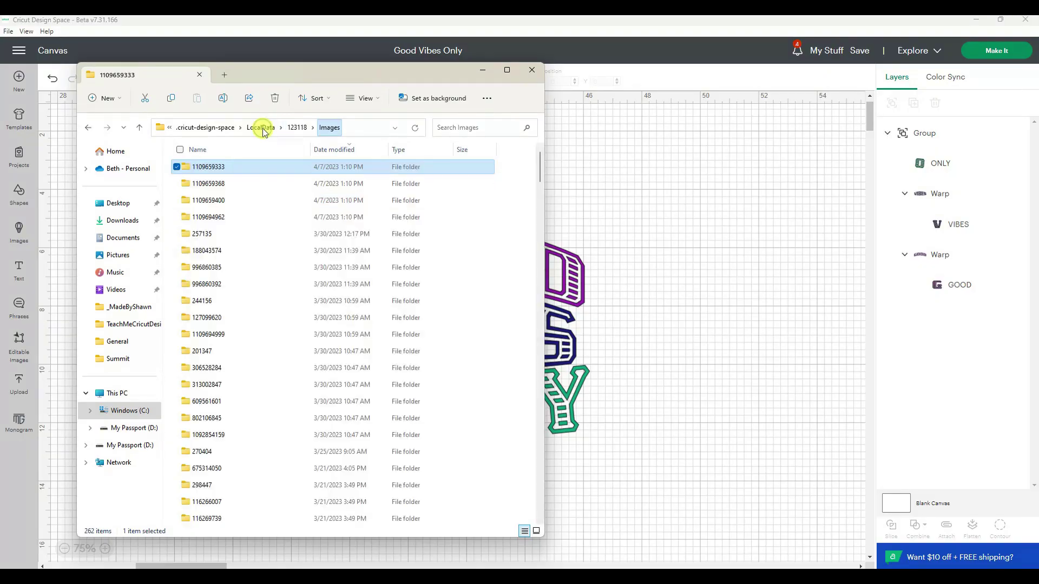
{"action": "left_click", "coordinate": [262, 129]}
{"action": "double_click", "coordinate": [262, 167]}
{"action": "double_click", "coordinate": [214, 168]}
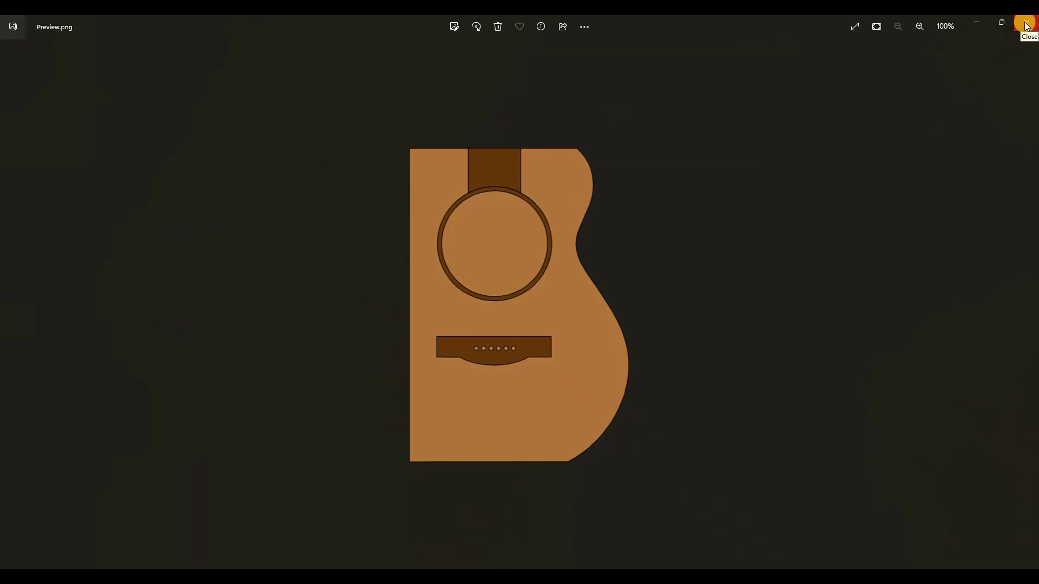
{"action": "left_click", "coordinate": [1027, 24]}
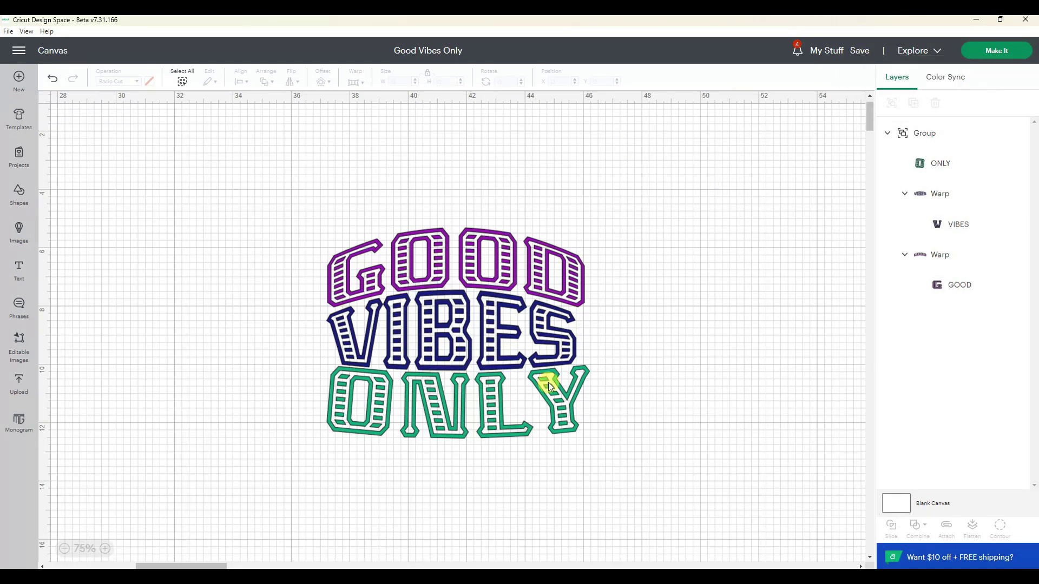
- Add a test circle from Shapes and delete it again
{"action": "left_click", "coordinate": [19, 192]}
{"action": "left_click", "coordinate": [121, 311]}
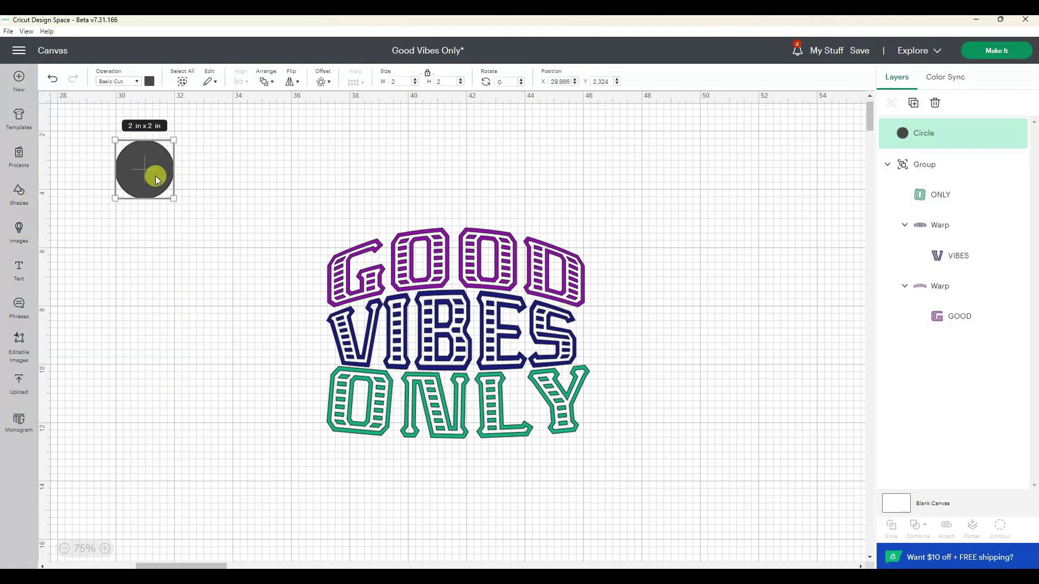
{"action": "key", "text": "Delete"}
- Save Good Vibes Only, then move up to the user's data folder in File Explorer
{"action": "left_click", "coordinate": [859, 50]}
{"action": "left_click", "coordinate": [868, 77]}
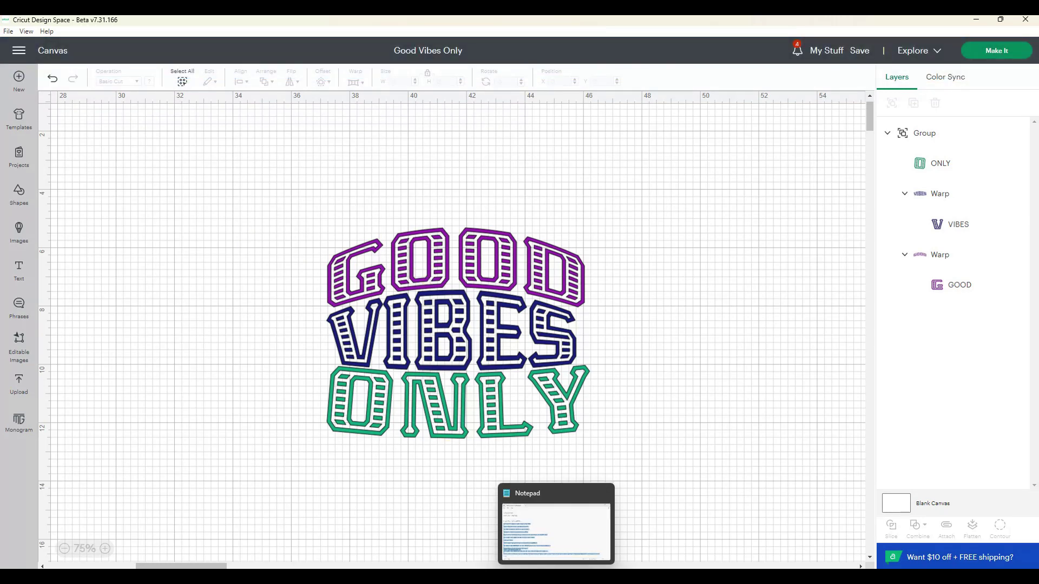
{"action": "left_click", "coordinate": [530, 576]}
{"action": "left_click", "coordinate": [260, 124]}
- Navigate through LocalData and the user's numbered folder into the Canvas folder
{"action": "left_click", "coordinate": [281, 127]}
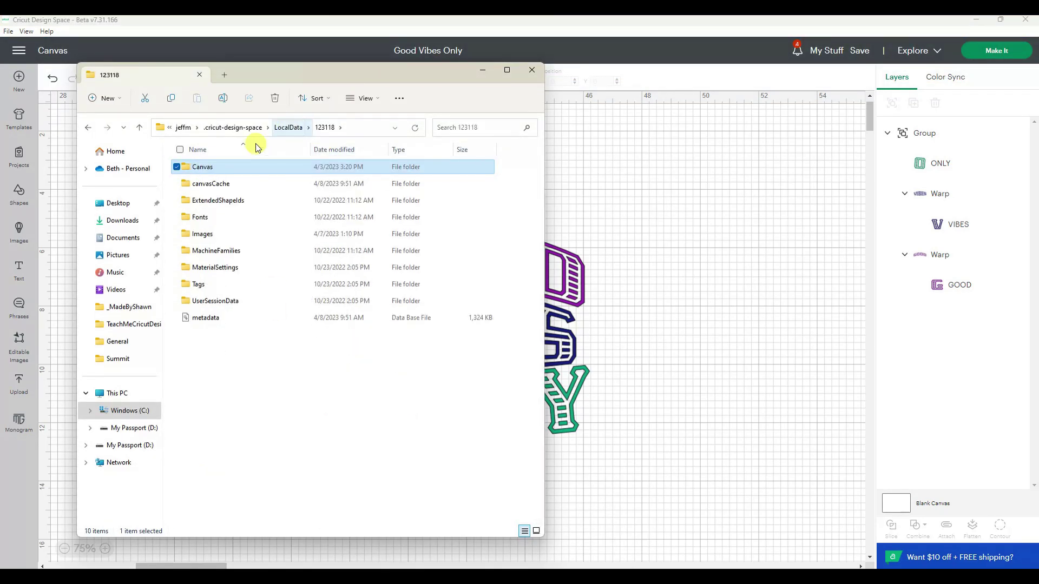
{"action": "double_click", "coordinate": [262, 301]}
{"action": "left_click", "coordinate": [192, 127]}
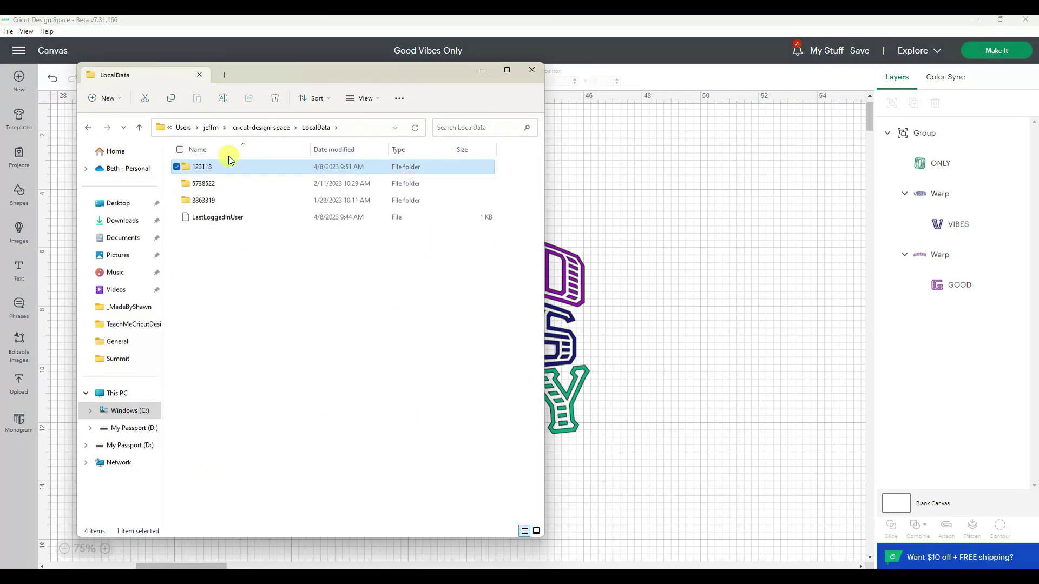
{"action": "key", "text": "Return"}
{"action": "double_click", "coordinate": [220, 184]}
{"action": "key", "text": "alt+Left"}
{"action": "left_click", "coordinate": [203, 165]}
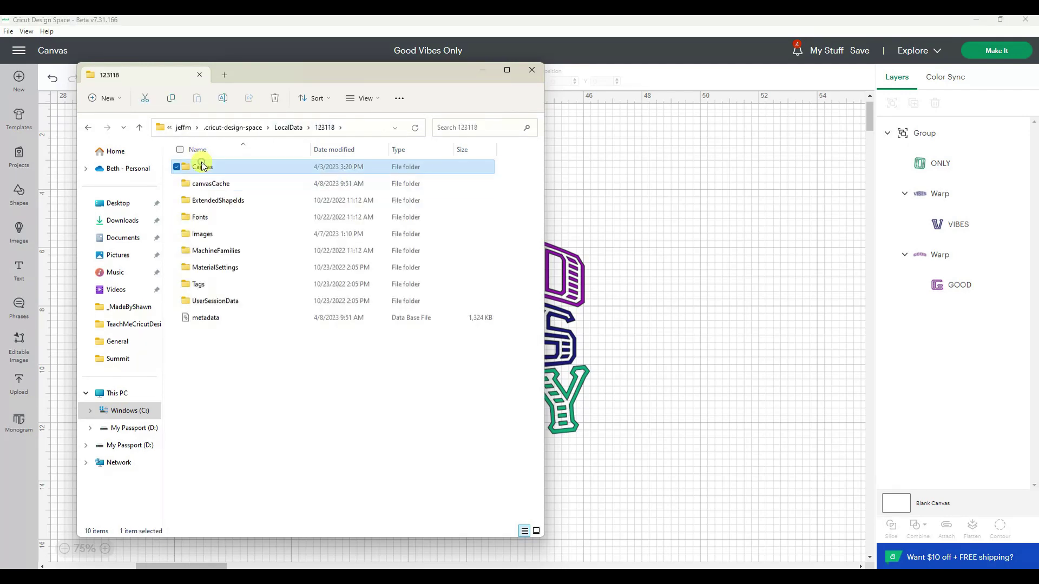
{"action": "double_click", "coordinate": [203, 165]}
- Open project folder 555866698's Details file with Notepad
{"action": "double_click", "coordinate": [211, 184]}
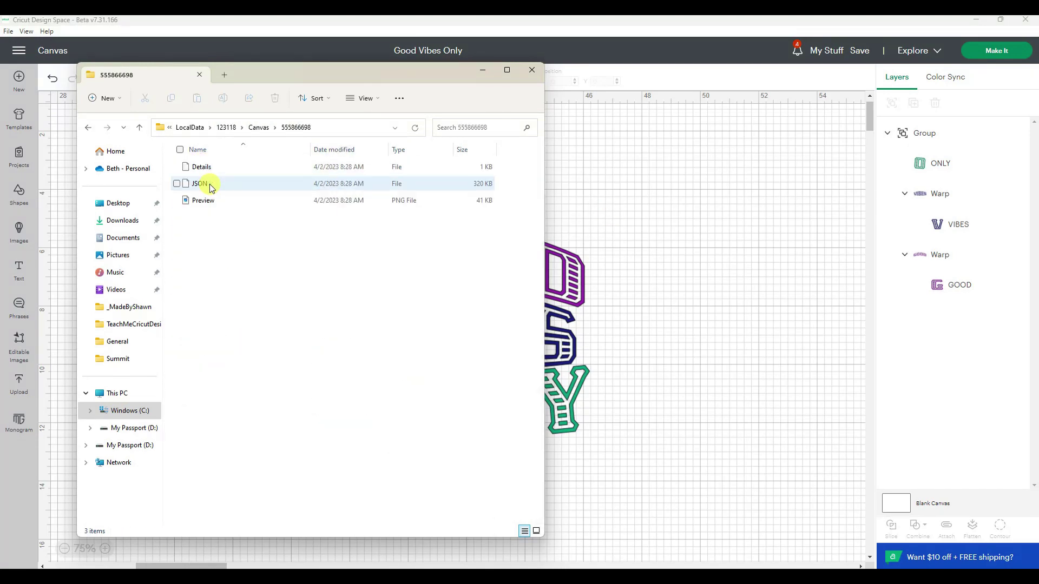
{"action": "left_click", "coordinate": [203, 201]}
{"action": "left_click", "coordinate": [236, 167]}
{"action": "double_click", "coordinate": [237, 167]}
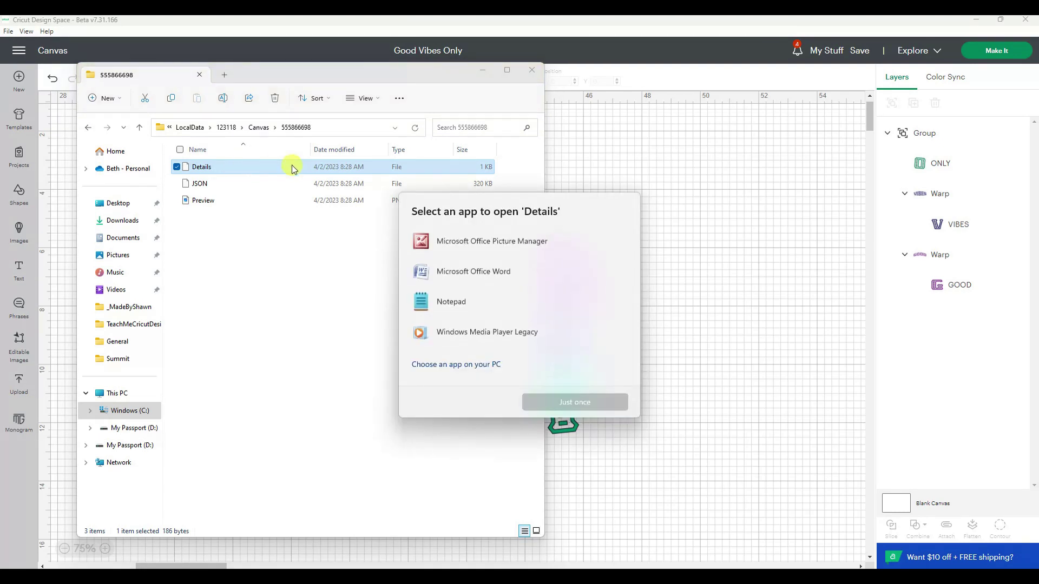
{"action": "left_click", "coordinate": [497, 306]}
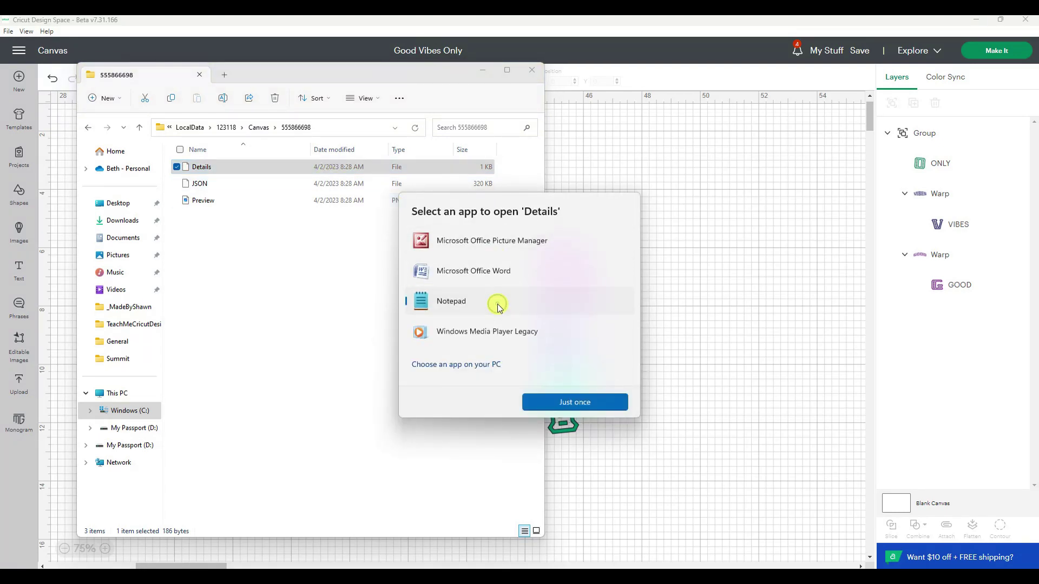
- Open Details in Notepad just once and place it beside Explorer to compare canvasId 555866698
{"action": "left_click", "coordinate": [596, 400]}
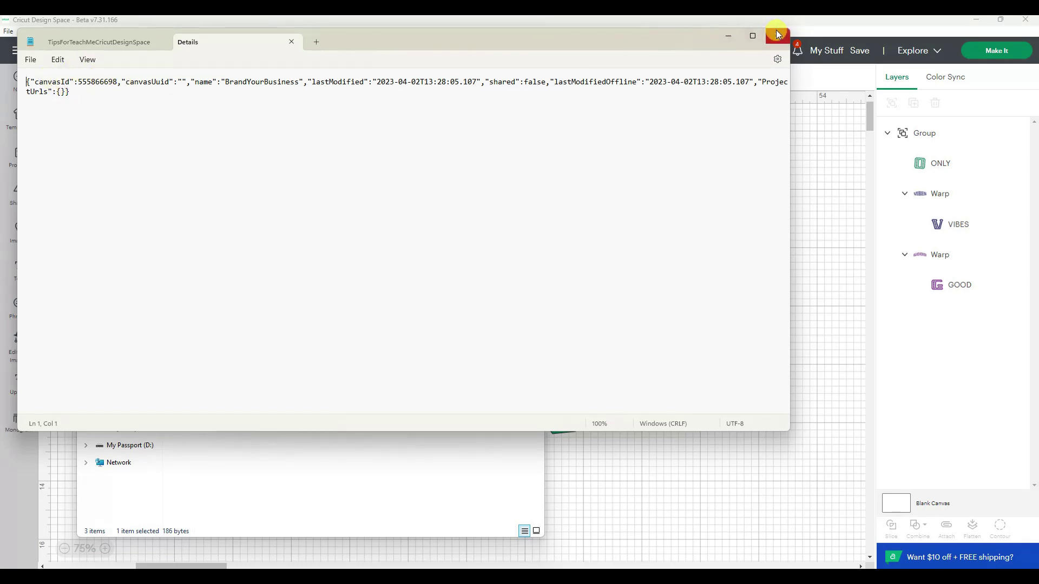
{"action": "left_click_drag", "start_coordinate": [424, 37], "coordinate": [786, 130]}
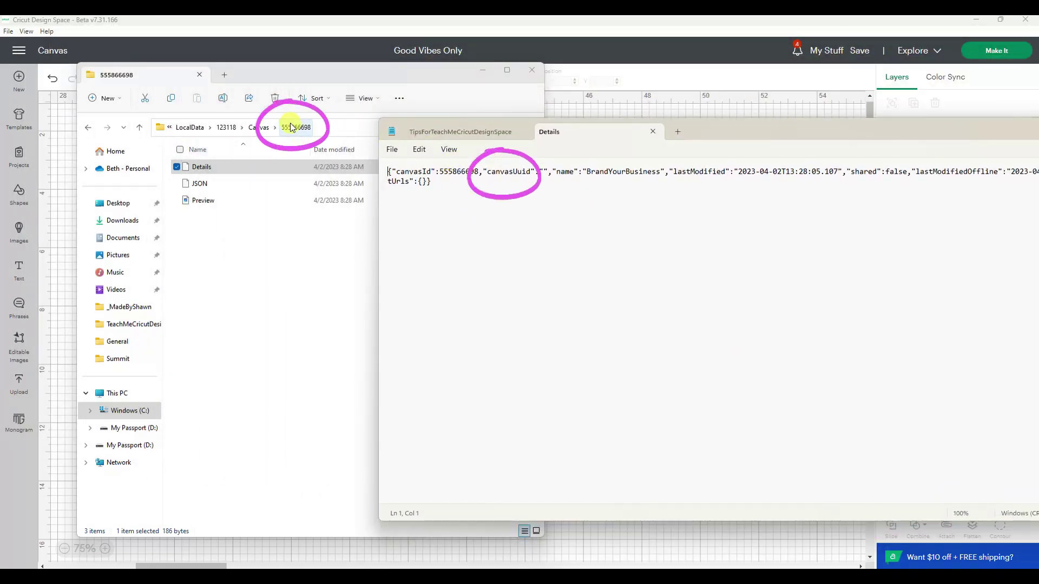
- Close Notepad and filter the Design Space projects to My Projects
{"action": "key", "text": "alt+F4"}
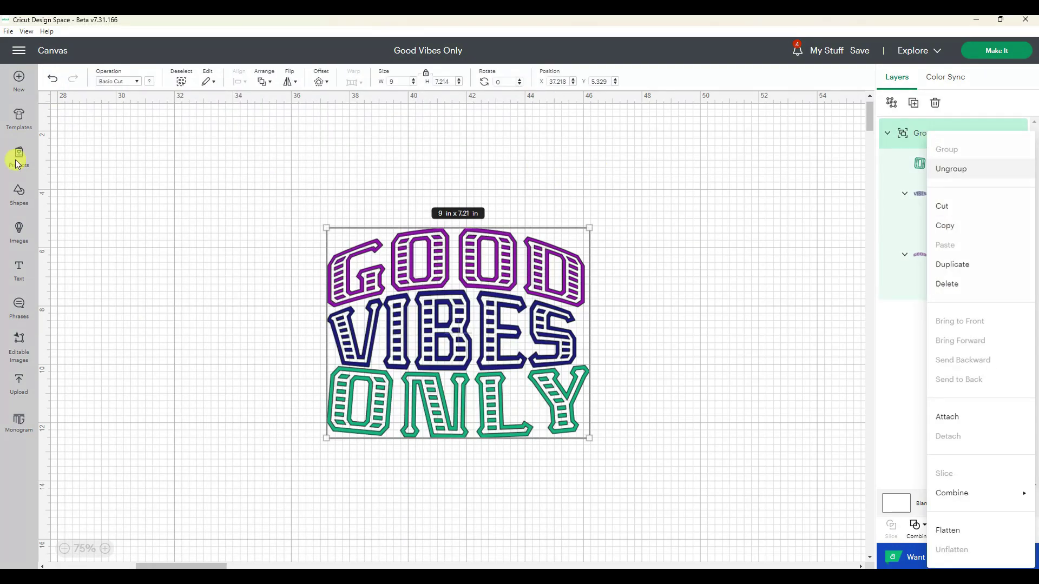
{"action": "left_click", "coordinate": [18, 157]}
{"action": "left_click", "coordinate": [757, 82]}
{"action": "left_click", "coordinate": [768, 96]}
- View the Good Vibes Only project details, then return to the design canvas
{"action": "left_click", "coordinate": [190, 121]}
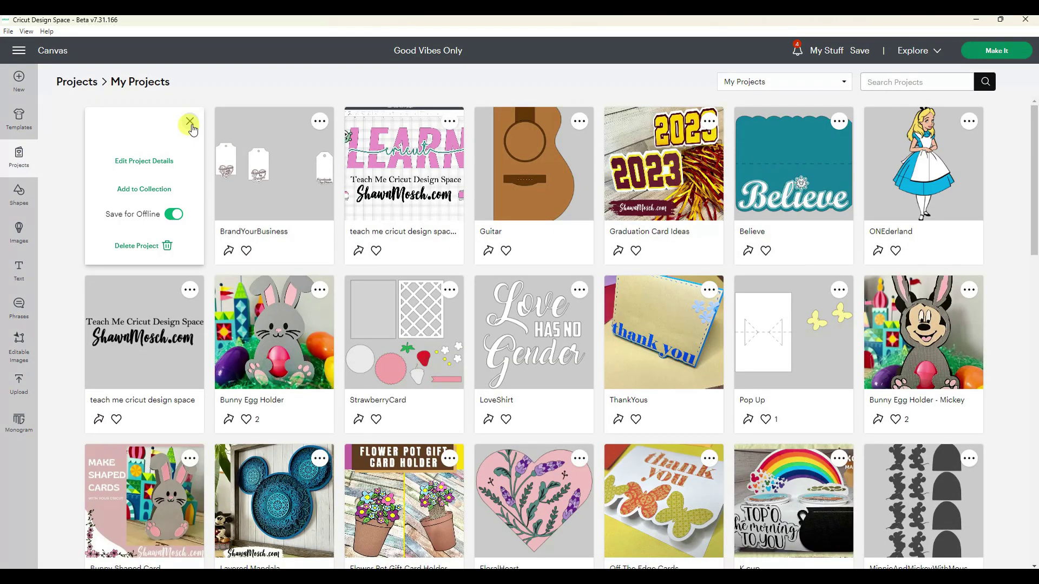
{"action": "left_click", "coordinate": [144, 155]}
{"action": "left_click", "coordinate": [610, 559]}
{"action": "scroll", "coordinate": [558, 422], "scroll_direction": "down", "scroll_amount": 1}
{"action": "scroll", "coordinate": [559, 422], "scroll_direction": "up", "scroll_amount": 2}
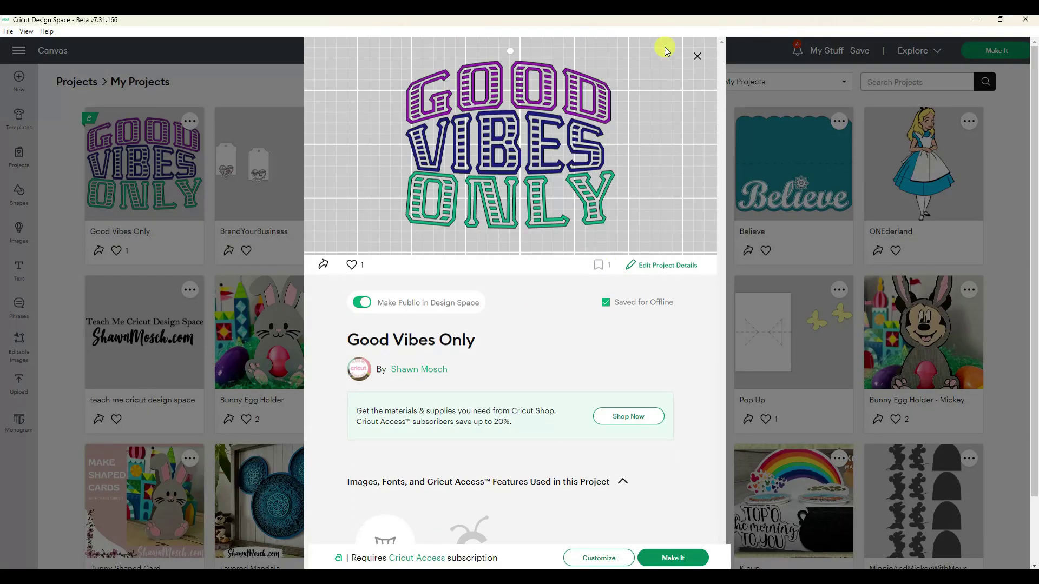
{"action": "left_click", "coordinate": [664, 46]}
{"action": "left_click", "coordinate": [189, 120]}
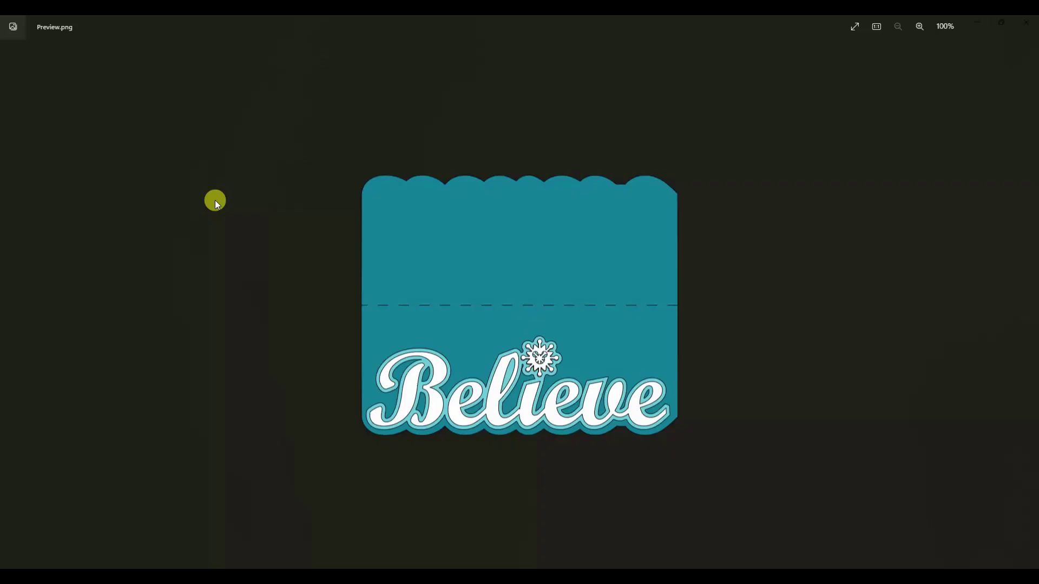
- Open canvas folders 553233080 and 549393117 in File Explorer
{"action": "double_click", "coordinate": [208, 235]}
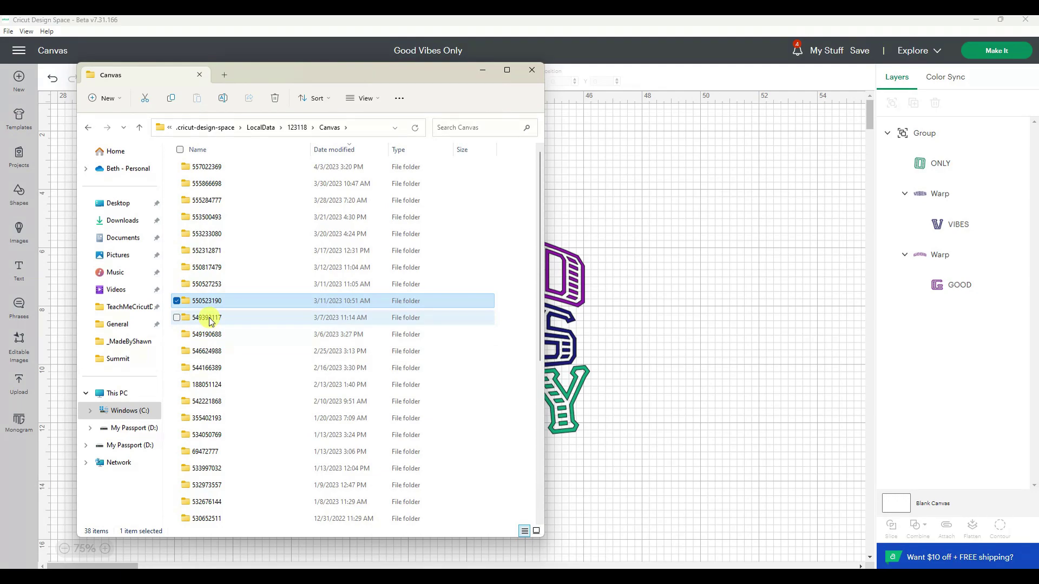
{"action": "double_click", "coordinate": [206, 318]}
{"action": "left_click", "coordinate": [197, 201]}
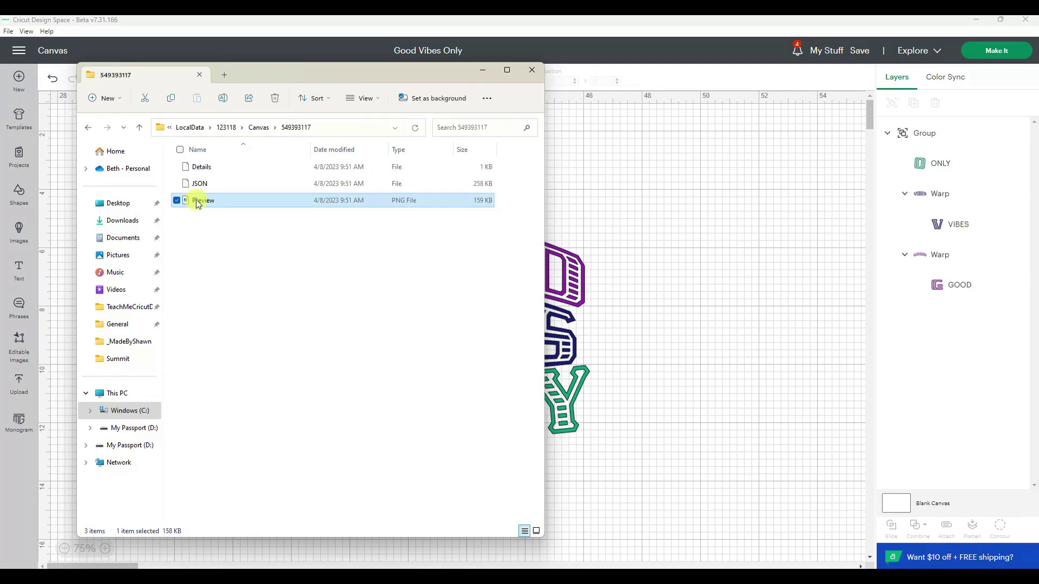
{"action": "double_click", "coordinate": [200, 201]}
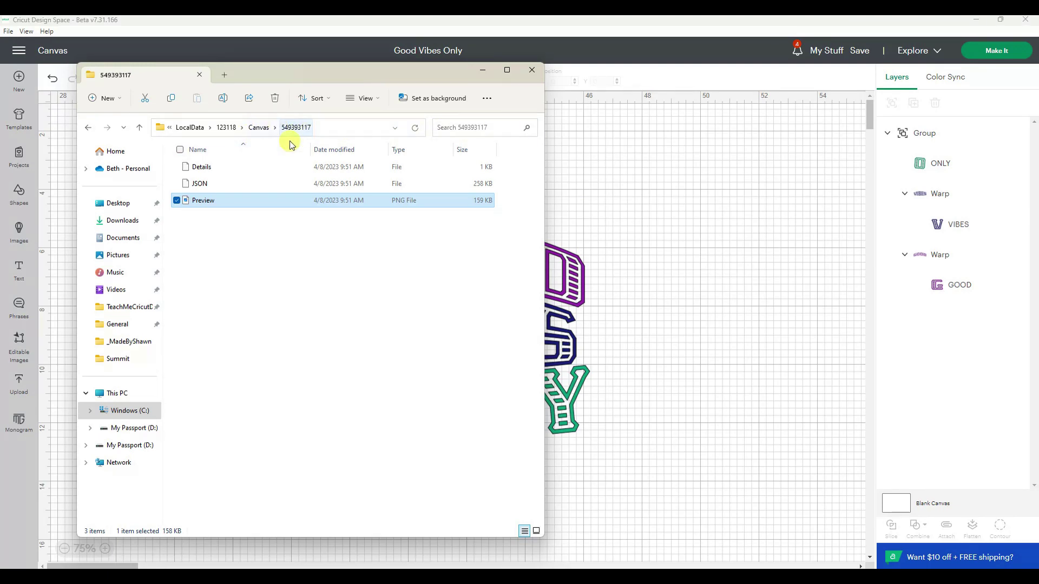
{"action": "left_click", "coordinate": [610, 202]}
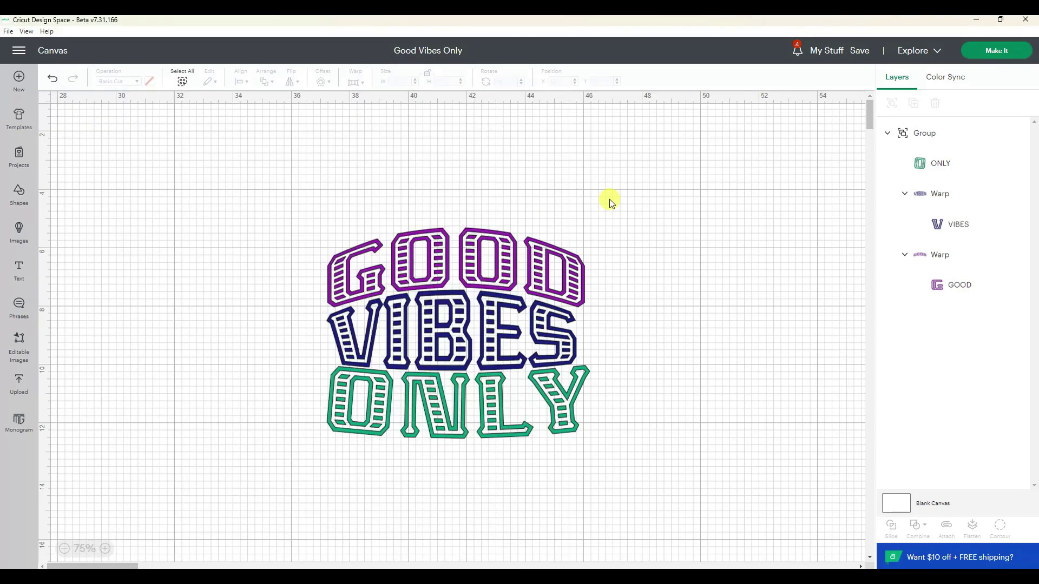
- Start a new blank Untitled canvas
{"action": "left_click", "coordinate": [858, 50]}
{"action": "left_click", "coordinate": [664, 198]}
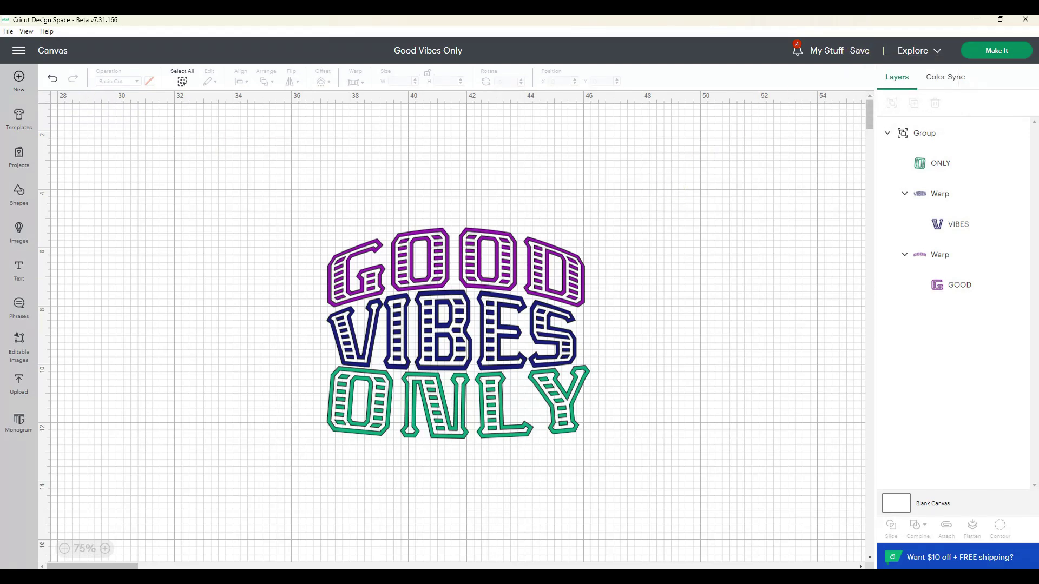
{"action": "left_click", "coordinate": [16, 80]}
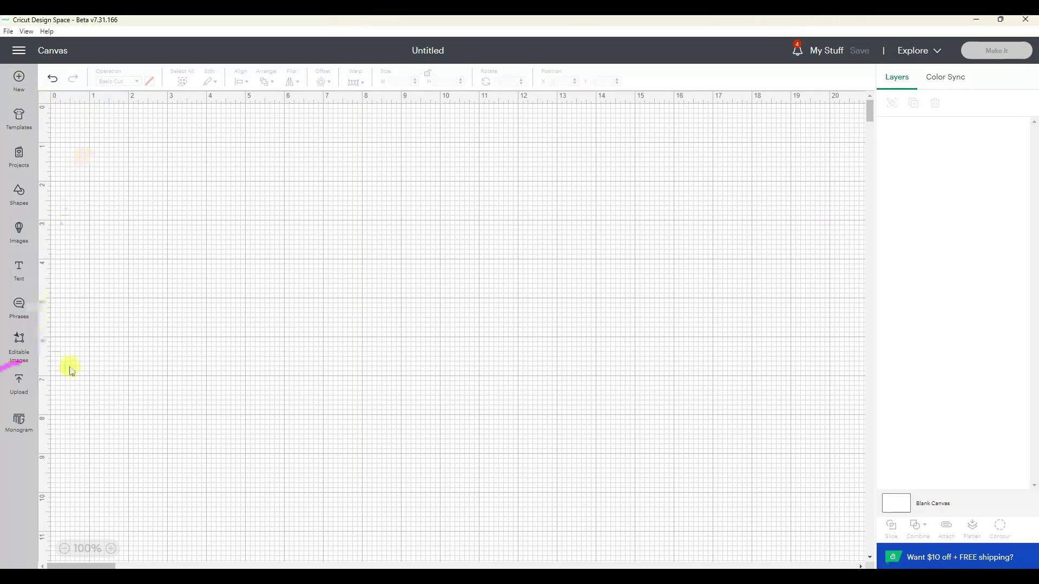
- Load Preview.png into the Upload Image screen by dragging it from File Explorer
{"action": "left_click", "coordinate": [19, 388]}
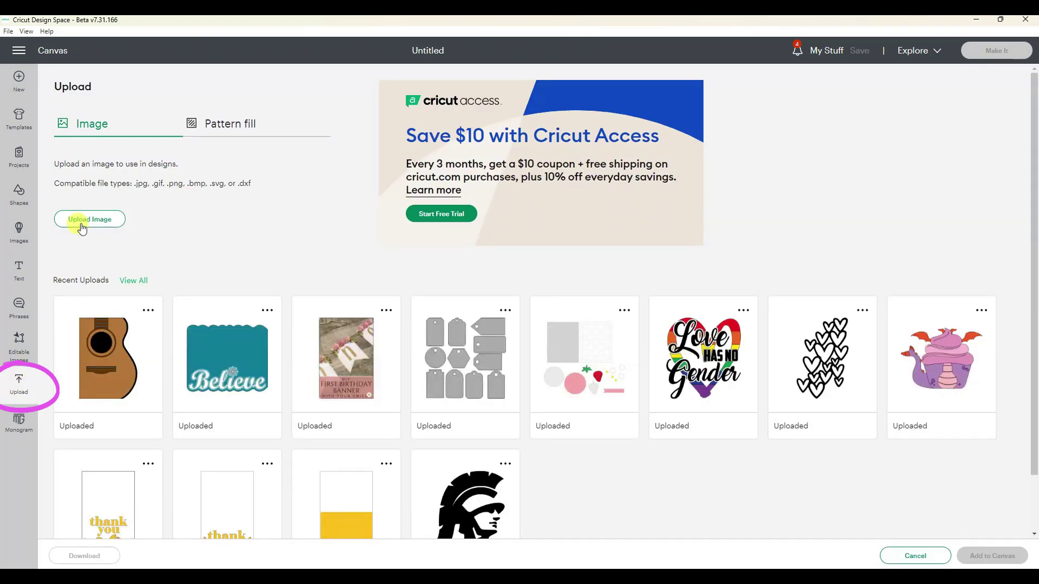
{"action": "left_click", "coordinate": [86, 219]}
{"action": "left_click", "coordinate": [543, 300]}
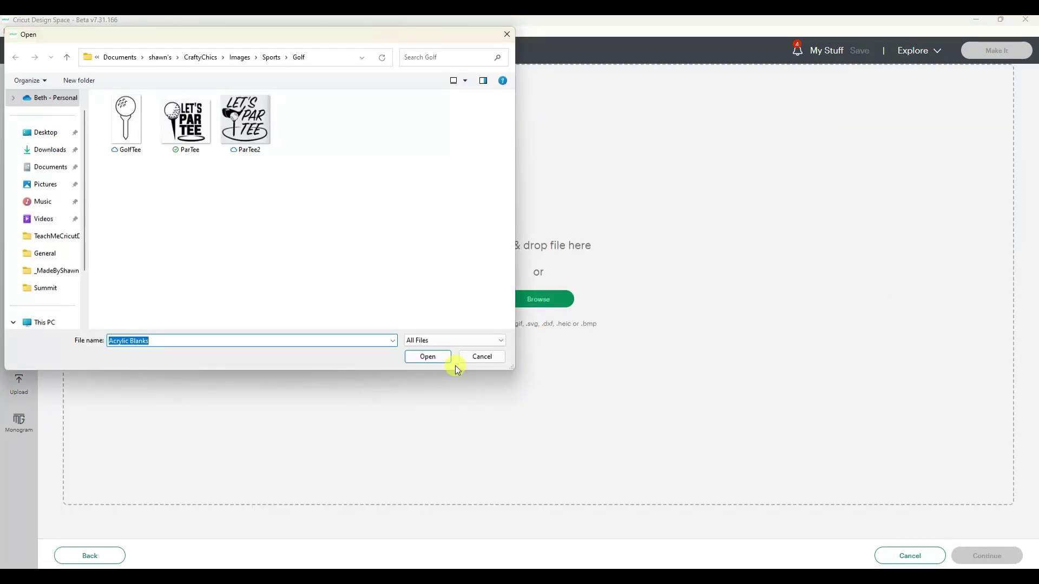
{"action": "left_click", "coordinate": [508, 519]}
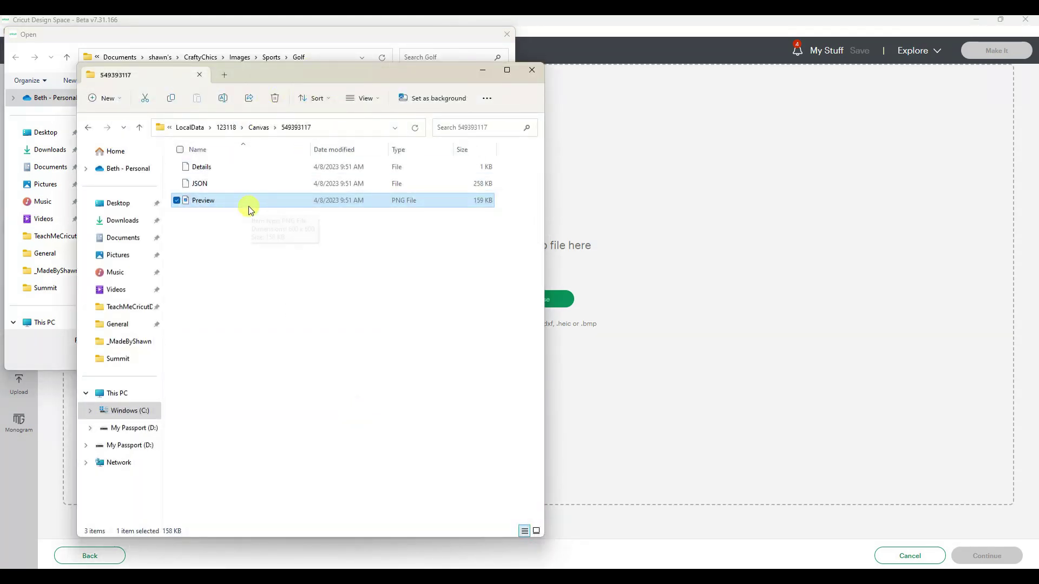
{"action": "left_click_drag", "start_coordinate": [249, 209], "coordinate": [700, 248]}
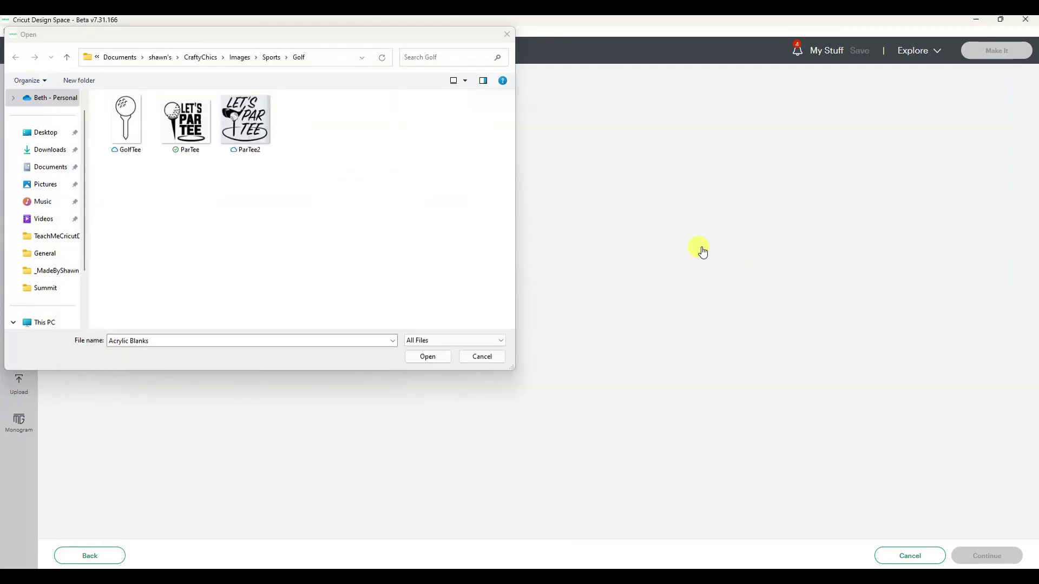
{"action": "left_click", "coordinate": [508, 35]}
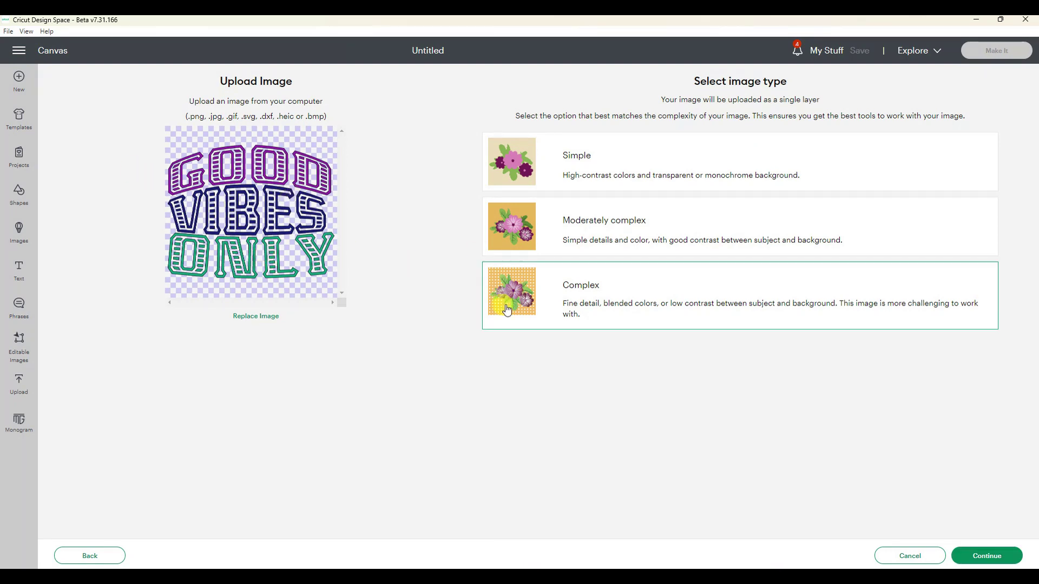
- Confirm the Complex image type and apply the background cleanup
{"action": "left_click", "coordinate": [998, 562]}
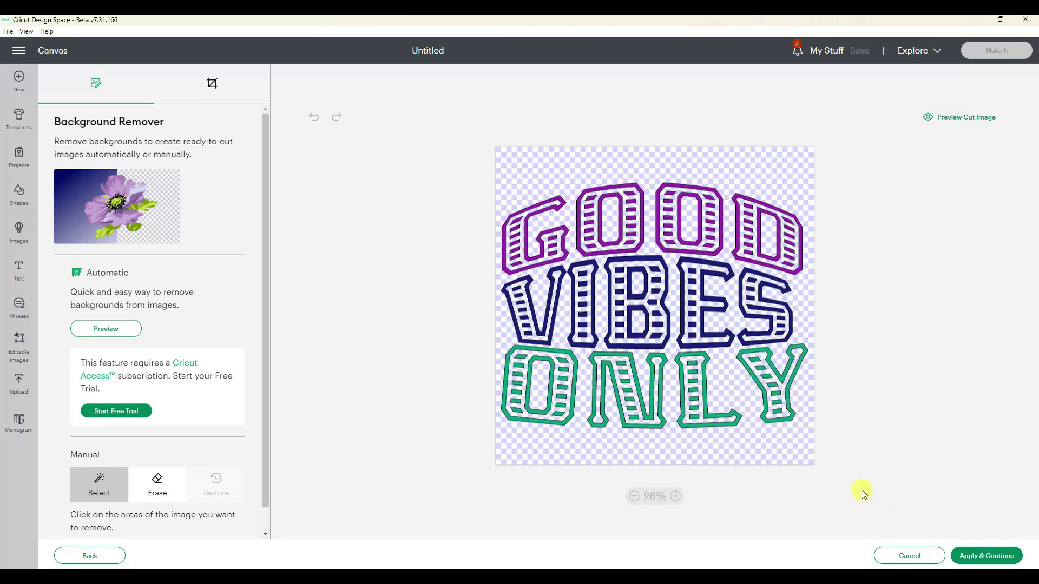
{"action": "left_click", "coordinate": [948, 118]}
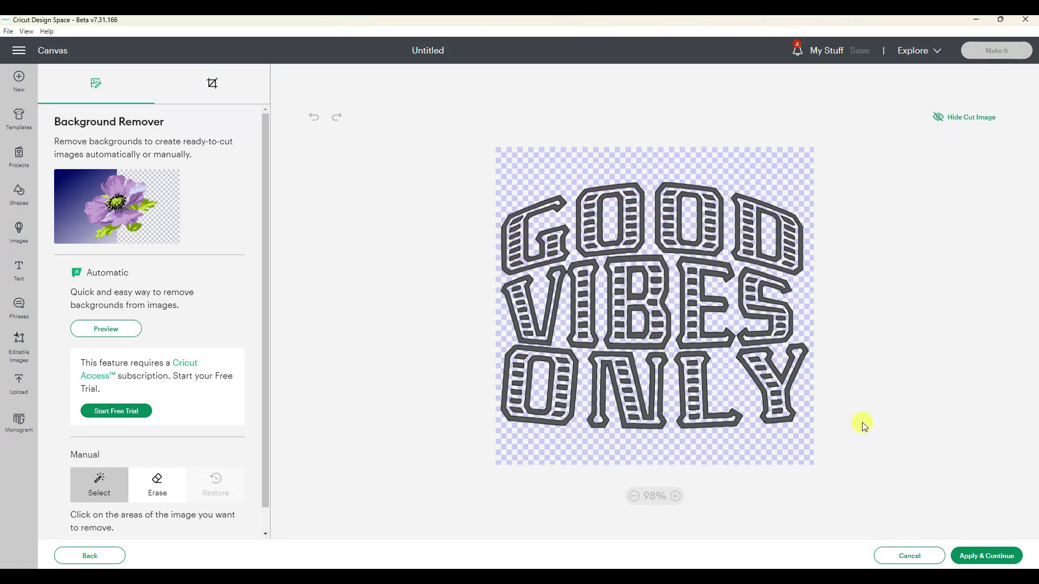
{"action": "left_click", "coordinate": [992, 559]}
- Upload the image as a Cut Image named GoodVibesOnlyTest and add it to the canvas
{"action": "left_click", "coordinate": [239, 379]}
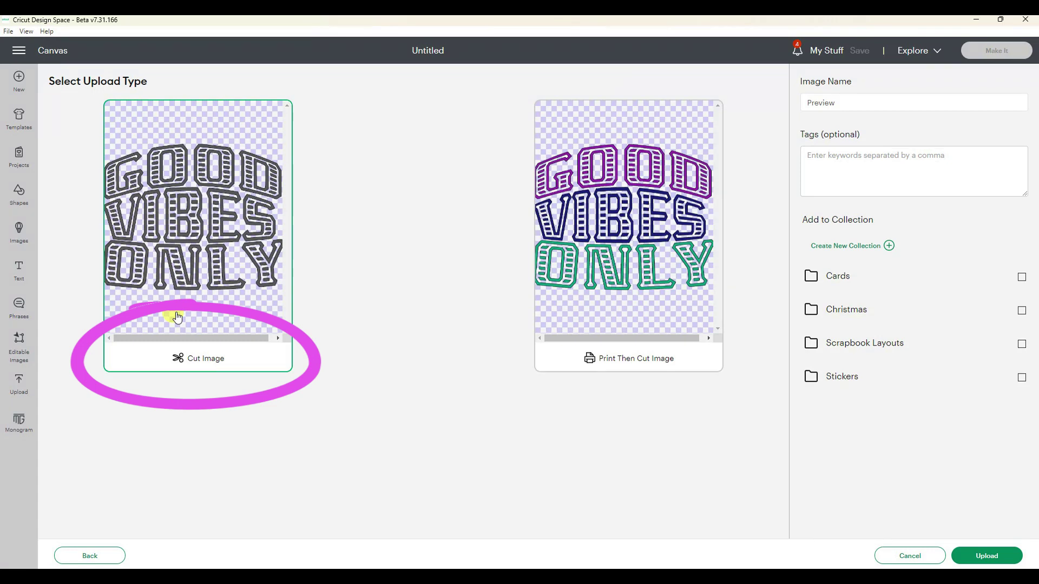
{"action": "left_click", "coordinate": [850, 105]}
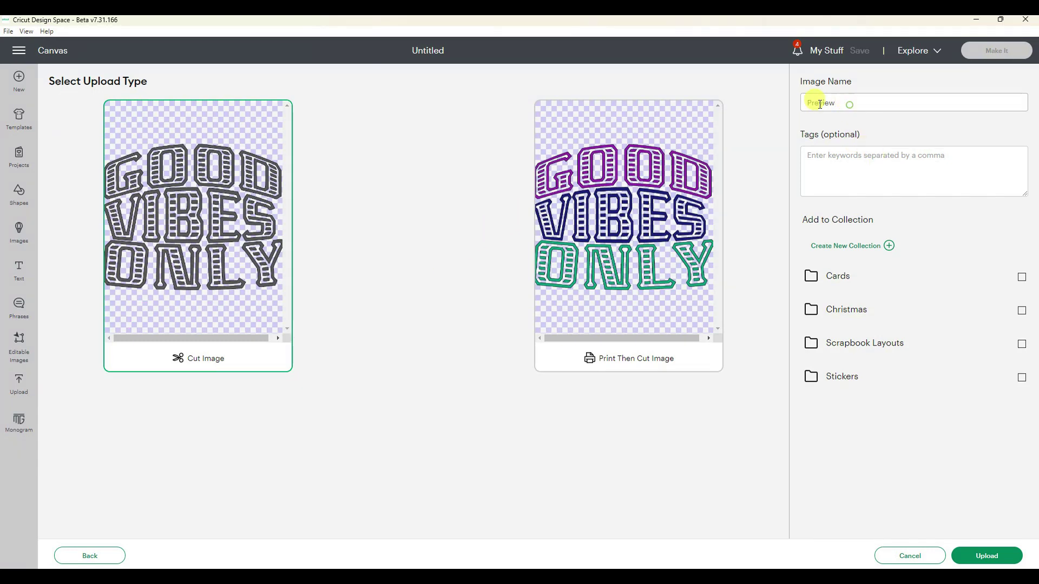
{"action": "double_click", "coordinate": [819, 104]}
{"action": "type", "text": "GoodVibesOnlyTest"}
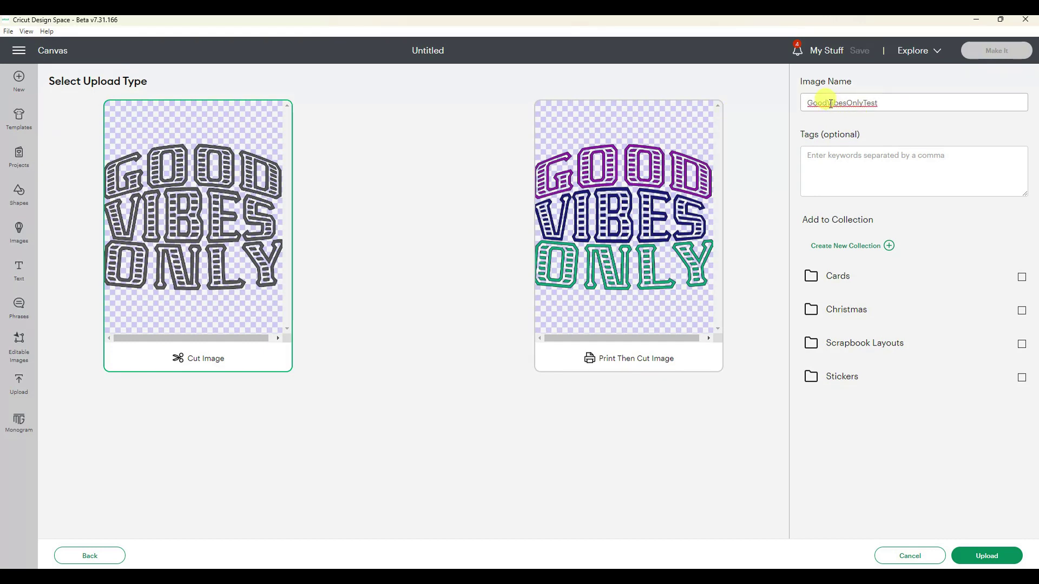
{"action": "left_click", "coordinate": [877, 172]}
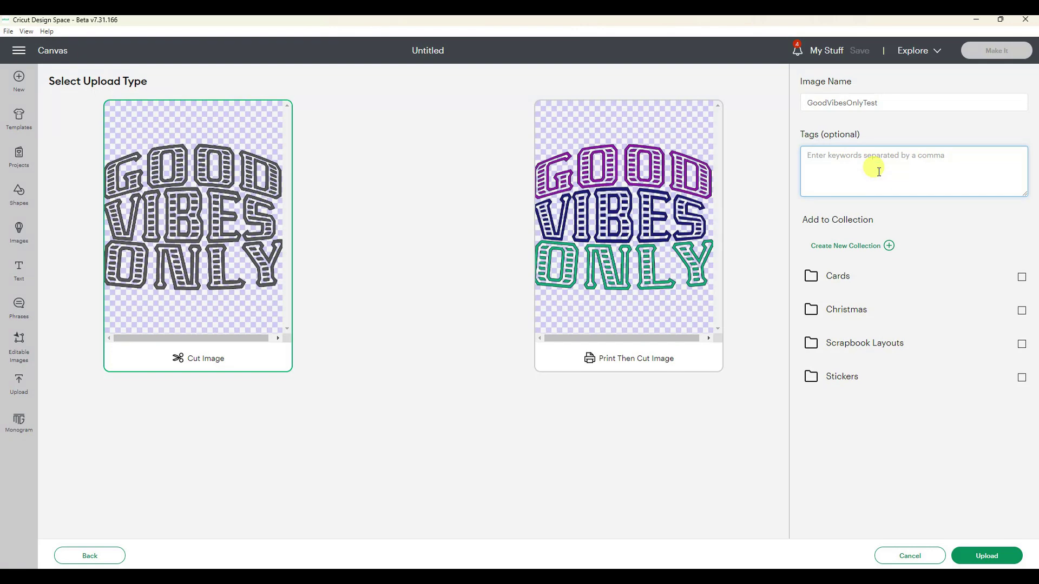
{"action": "left_click", "coordinate": [972, 557]}
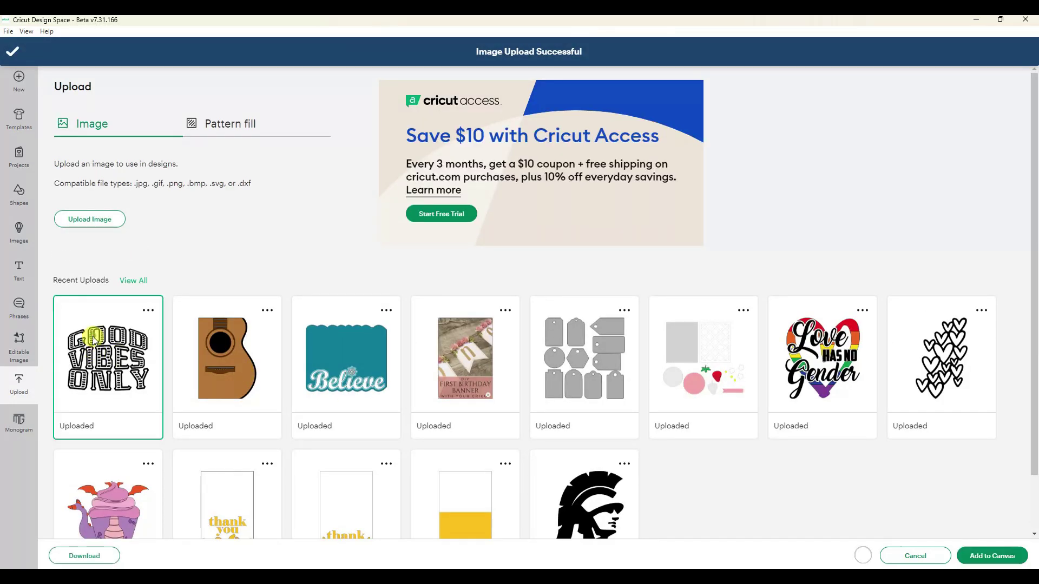
{"action": "left_click", "coordinate": [991, 556]}
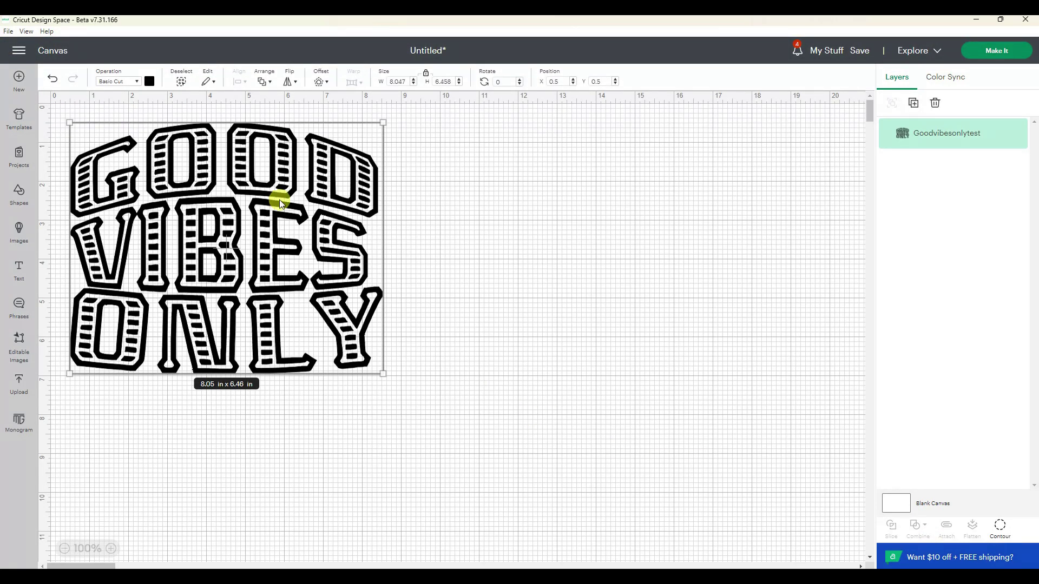
- Centre the GOOD VIBES ONLY layer on the canvas, then view Preview.png in Photos and close it
{"action": "left_click_drag", "start_coordinate": [279, 199], "coordinate": [480, 229]}
{"action": "left_click", "coordinate": [618, 253]}
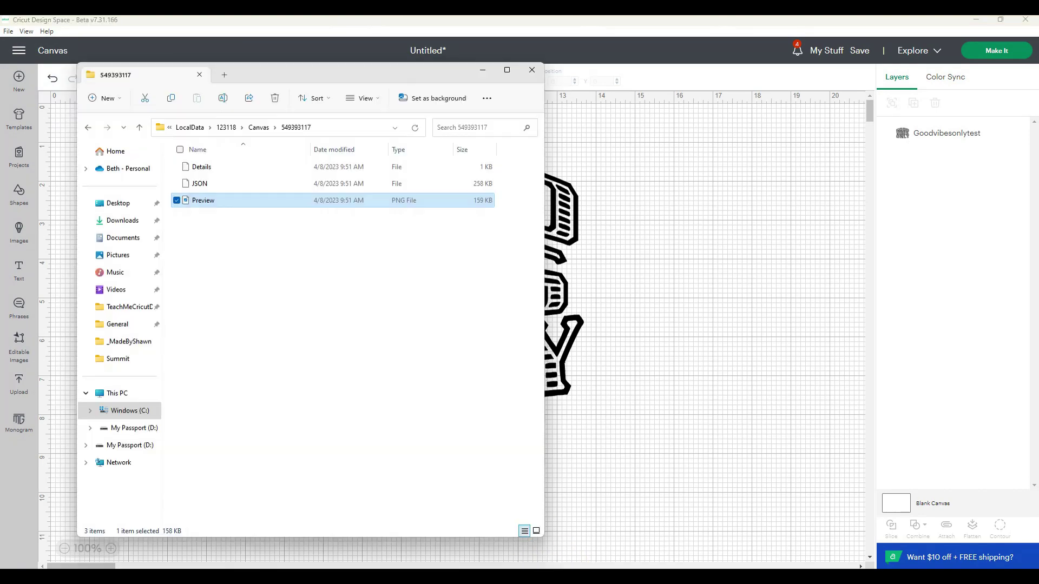
{"action": "double_click", "coordinate": [225, 204]}
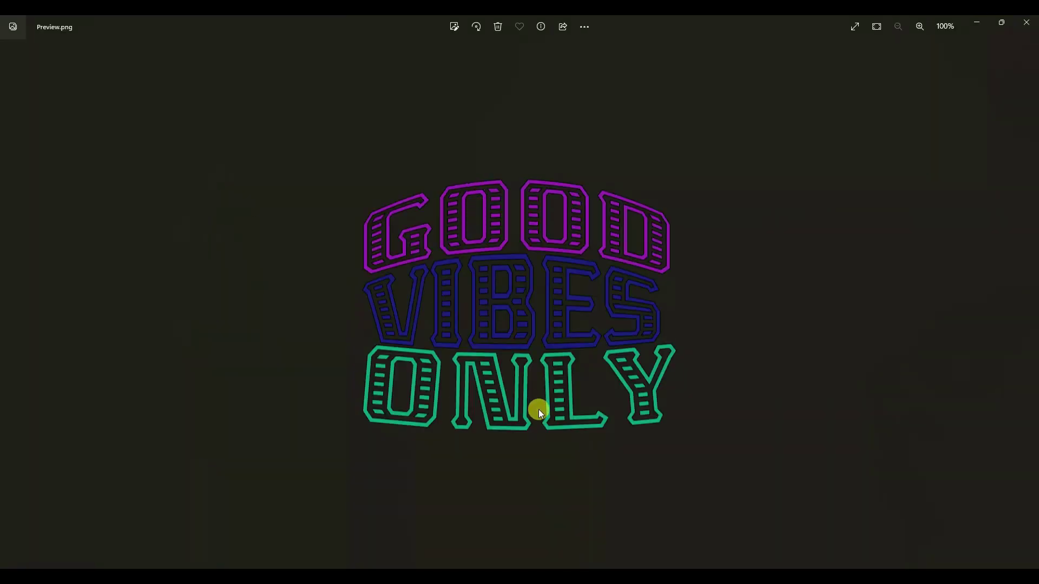
{"action": "left_click", "coordinate": [1025, 23]}
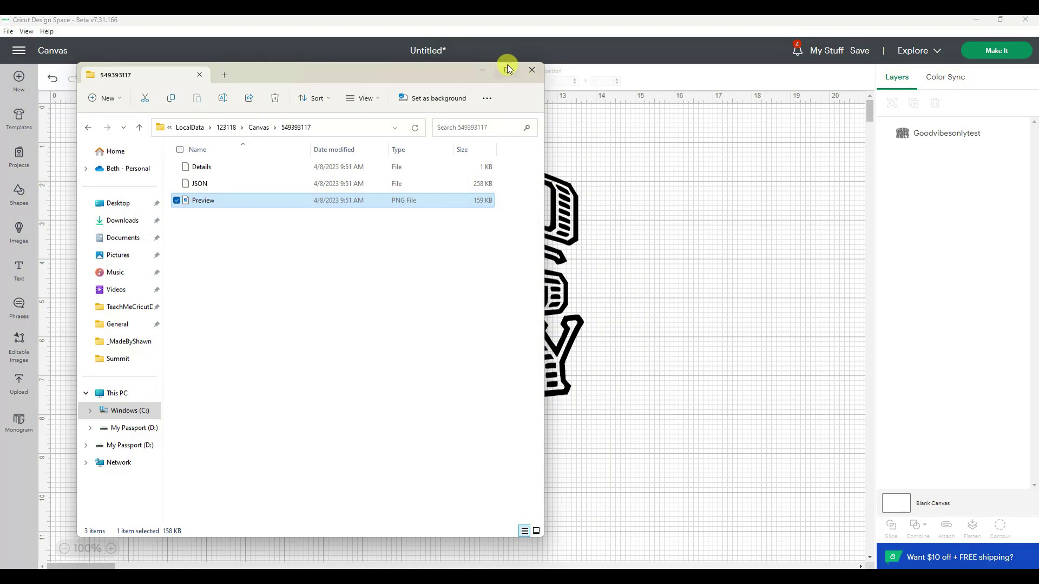
{"action": "left_click", "coordinate": [482, 69]}
- Colour the GOOD VIBES ONLY design purple
{"action": "left_click", "coordinate": [469, 193]}
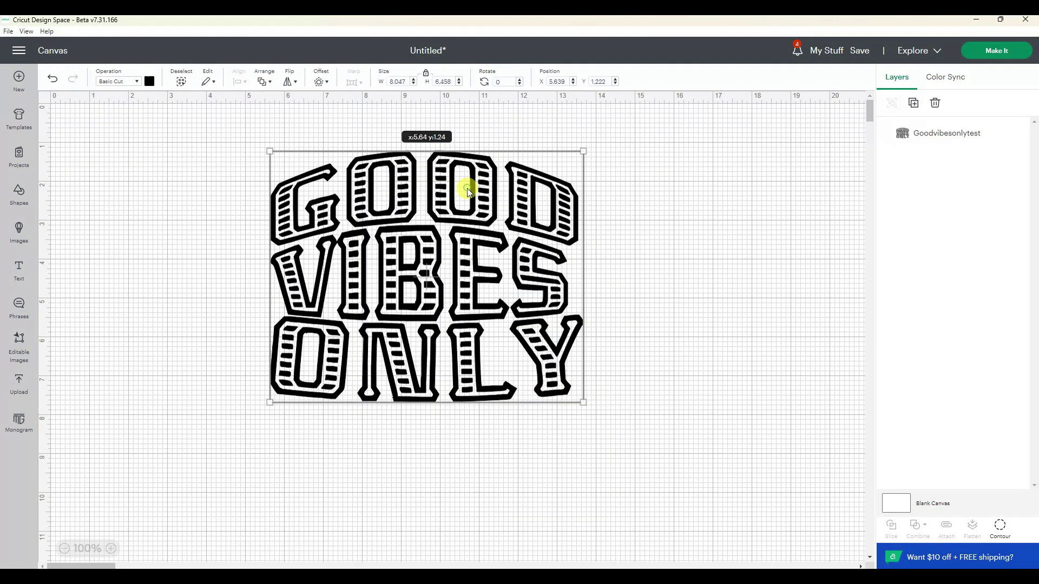
{"action": "left_click", "coordinate": [149, 81]}
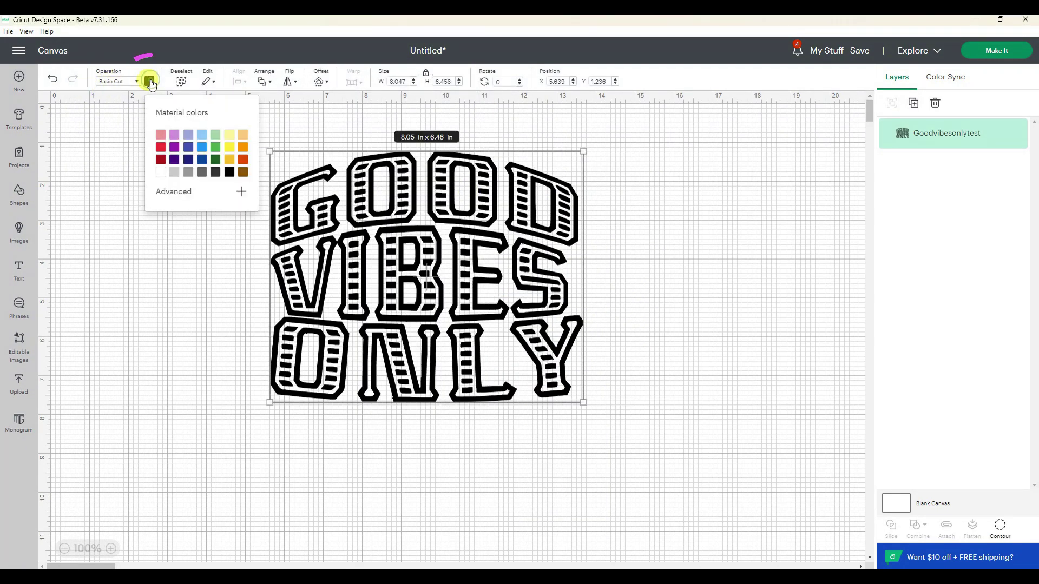
{"action": "left_click", "coordinate": [174, 153]}
{"action": "left_click", "coordinate": [666, 294]}
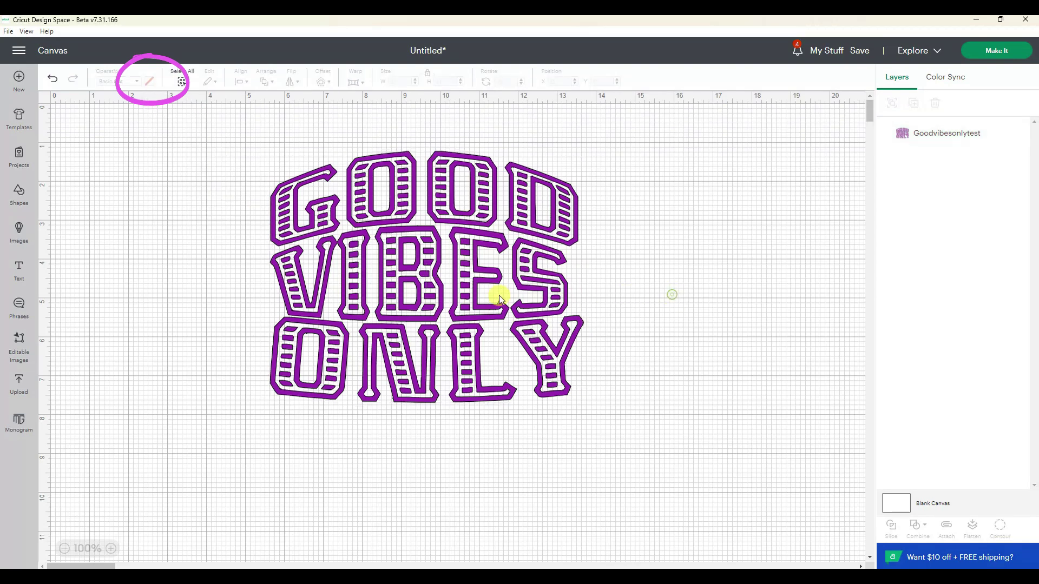
{"action": "left_click", "coordinate": [495, 297]}
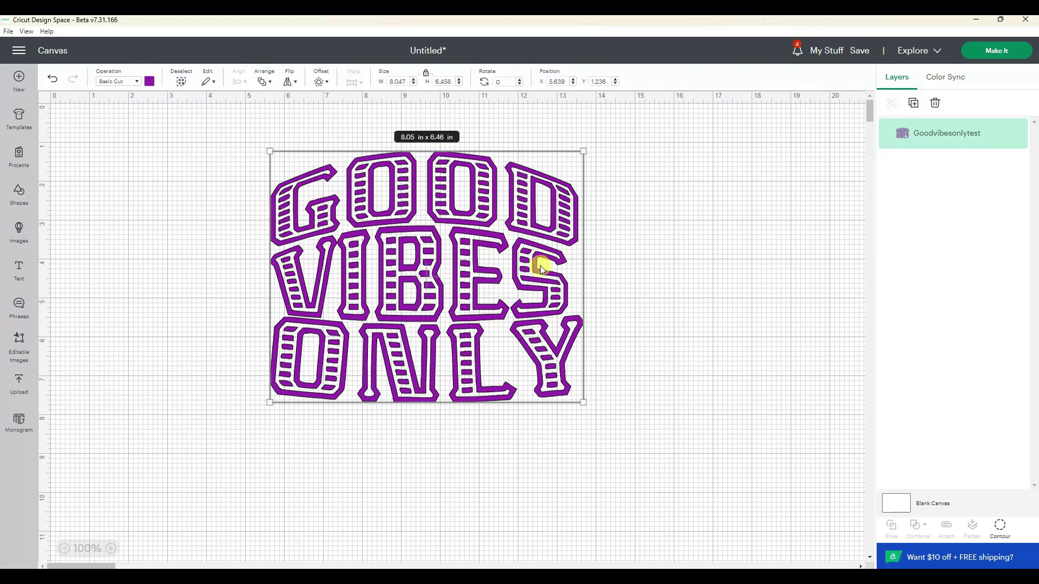
- Duplicate it, colour the copy blue, and place it beside the purple one
{"action": "left_click", "coordinate": [913, 103]}
{"action": "left_click_drag", "start_coordinate": [231, 292], "coordinate": [674, 298]}
{"action": "left_click", "coordinate": [150, 81]}
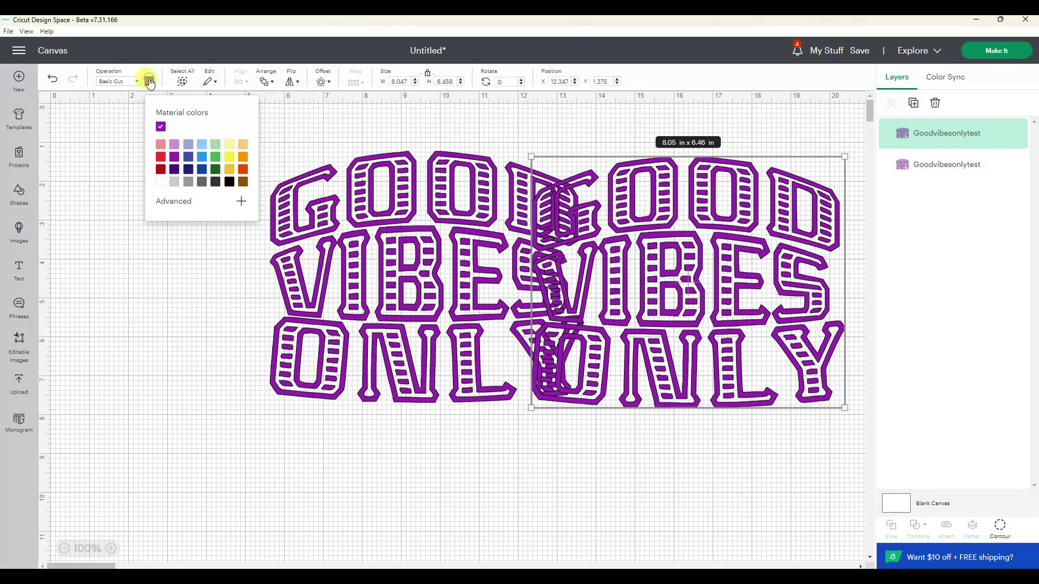
{"action": "left_click", "coordinate": [191, 161]}
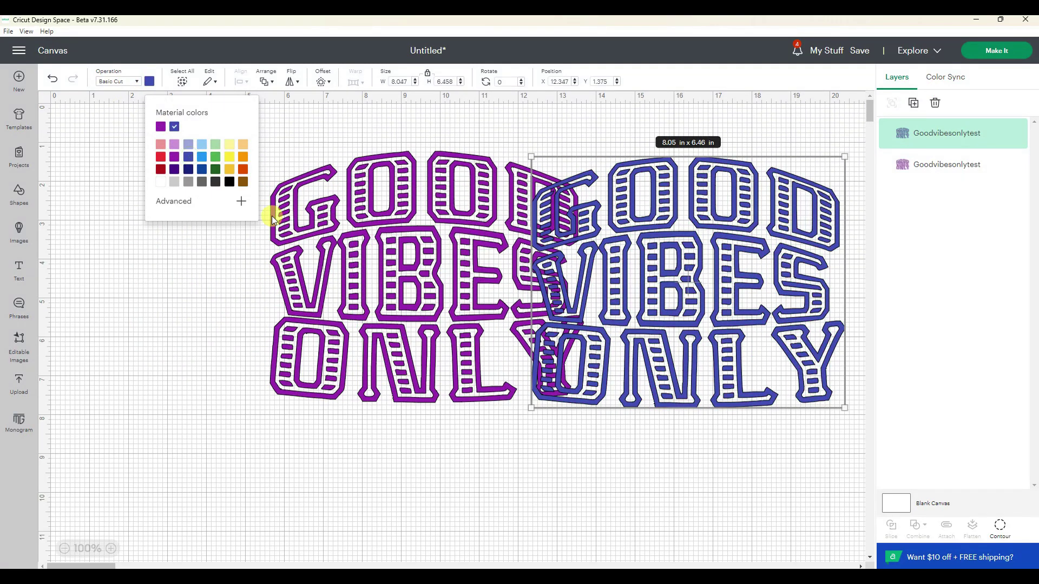
{"action": "left_click", "coordinate": [358, 349]}
{"action": "left_click_drag", "start_coordinate": [388, 289], "coordinate": [251, 292]}
{"action": "left_click_drag", "start_coordinate": [620, 289], "coordinate": [530, 283]}
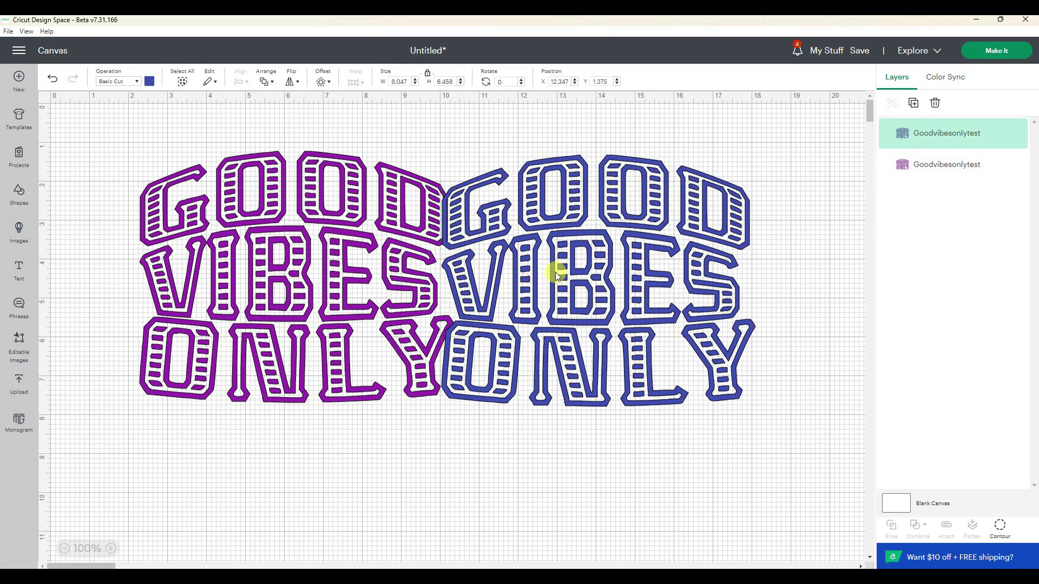
- Make a third copy in green #108f18 and move it over the blue copy
{"action": "left_click", "coordinate": [913, 102]}
{"action": "left_click", "coordinate": [148, 81]}
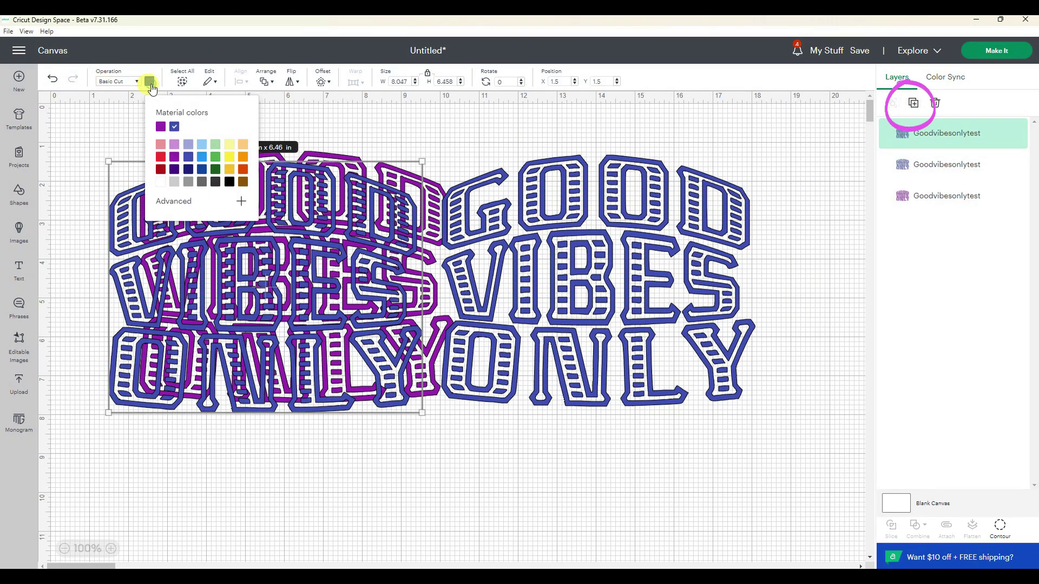
{"action": "left_click", "coordinate": [215, 159]}
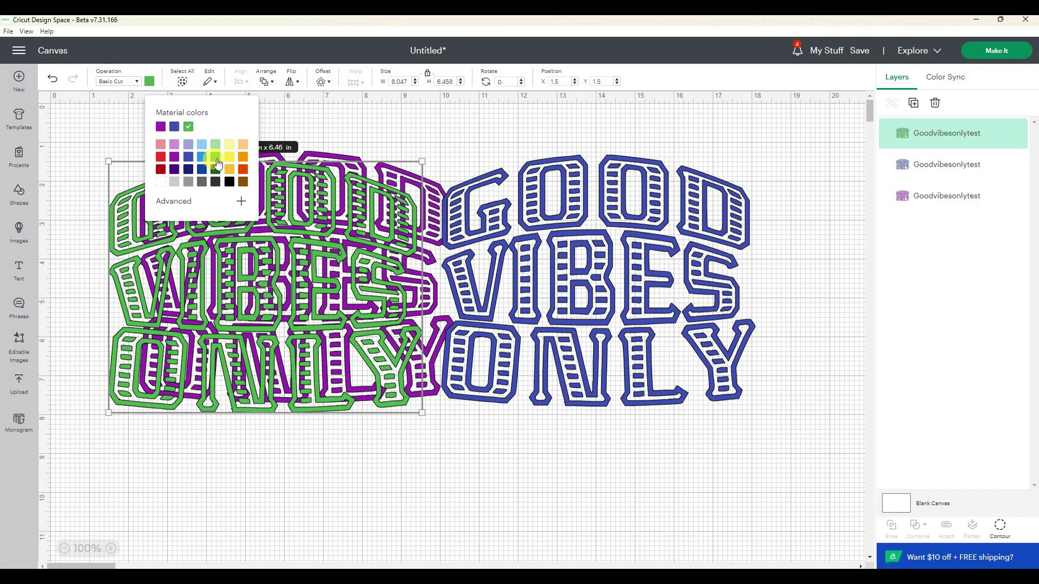
{"action": "left_click", "coordinate": [218, 171]}
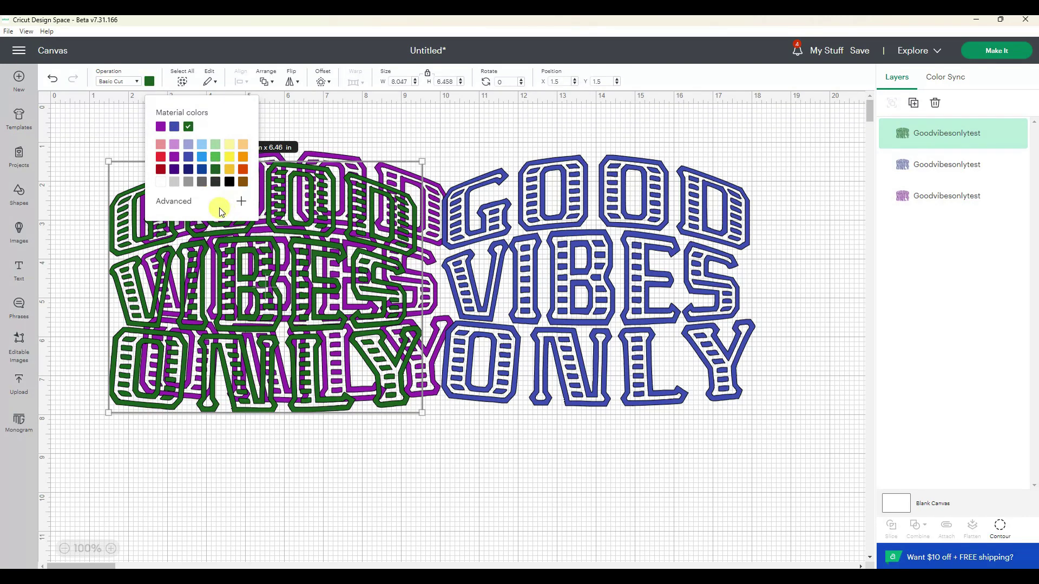
{"action": "left_click", "coordinate": [193, 204]}
{"action": "left_click_drag", "start_coordinate": [227, 232], "coordinate": [238, 245]}
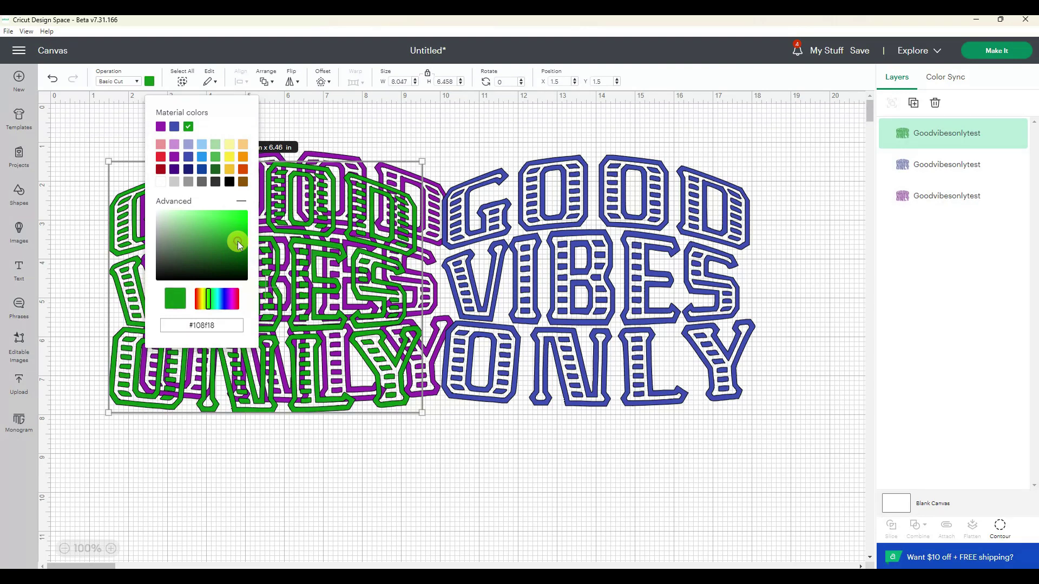
{"action": "left_click", "coordinate": [557, 476]}
{"action": "left_click_drag", "start_coordinate": [277, 371], "coordinate": [694, 391]}
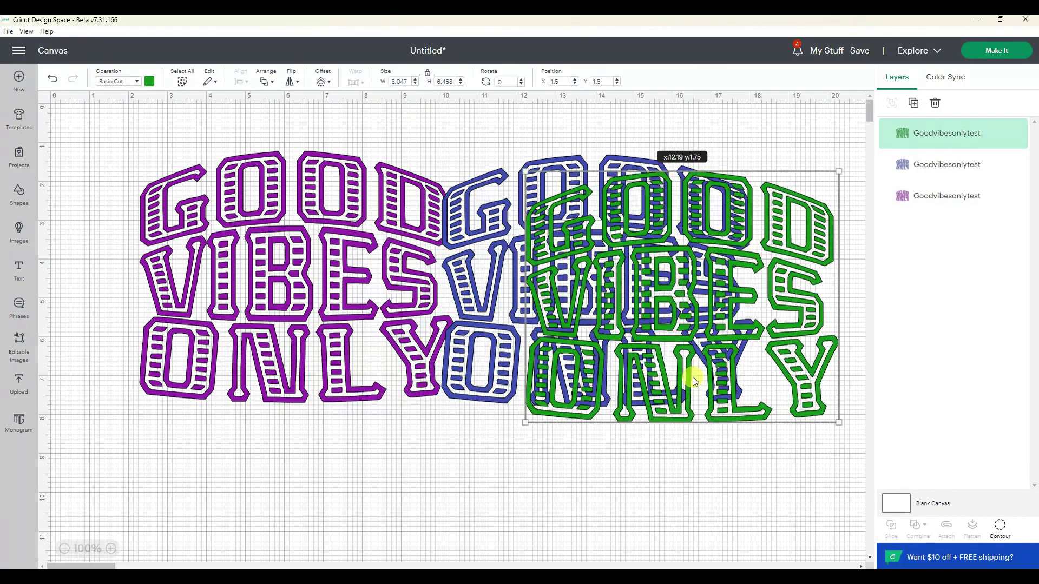
{"action": "left_click", "coordinate": [323, 173]}
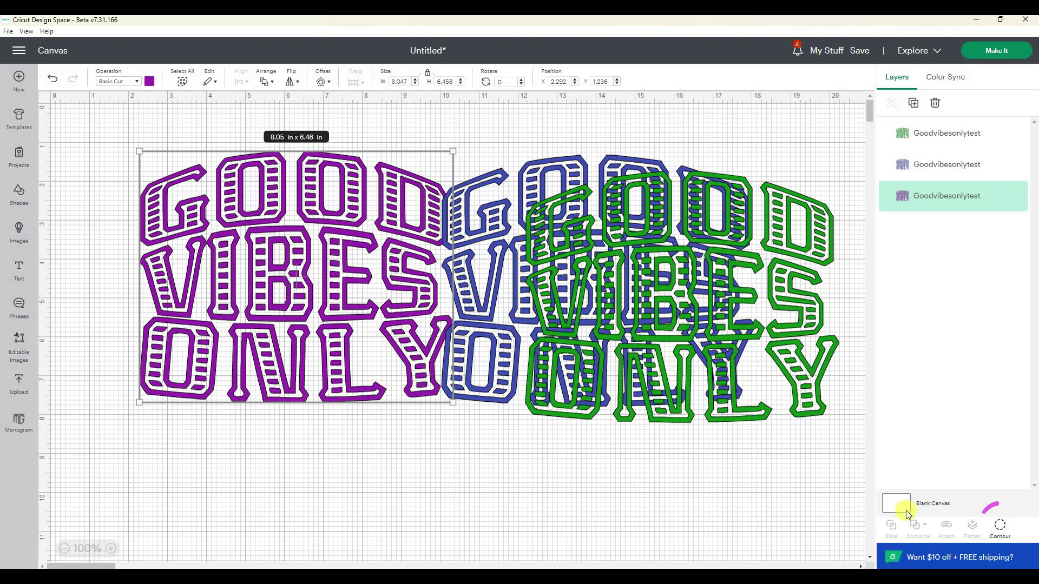
{"action": "left_click", "coordinate": [999, 526]}
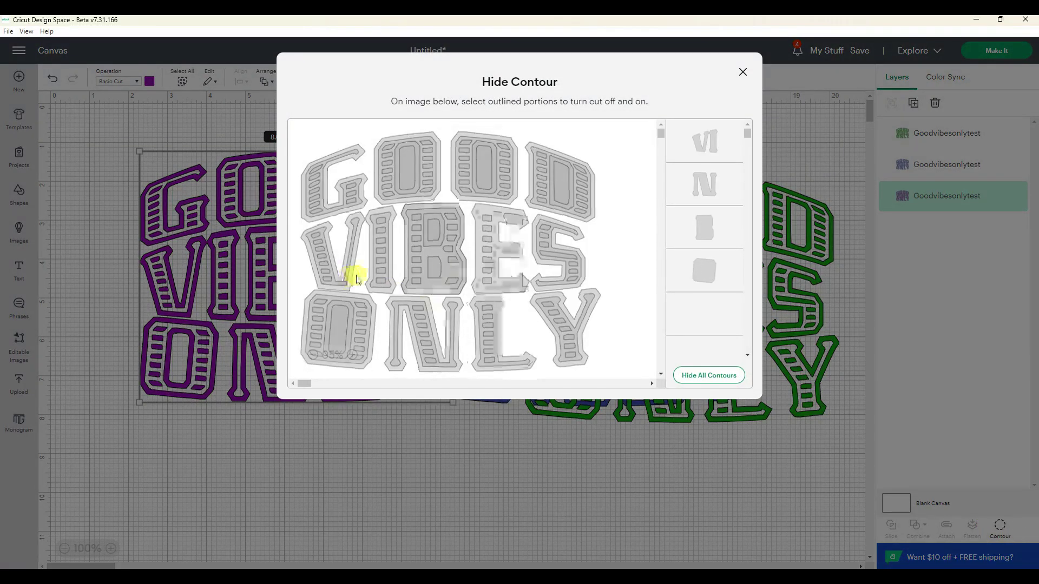
- Hide the purple layer's contours for V, I, N, B, Y, E, S and similar letter pieces
{"action": "left_click", "coordinate": [701, 148]}
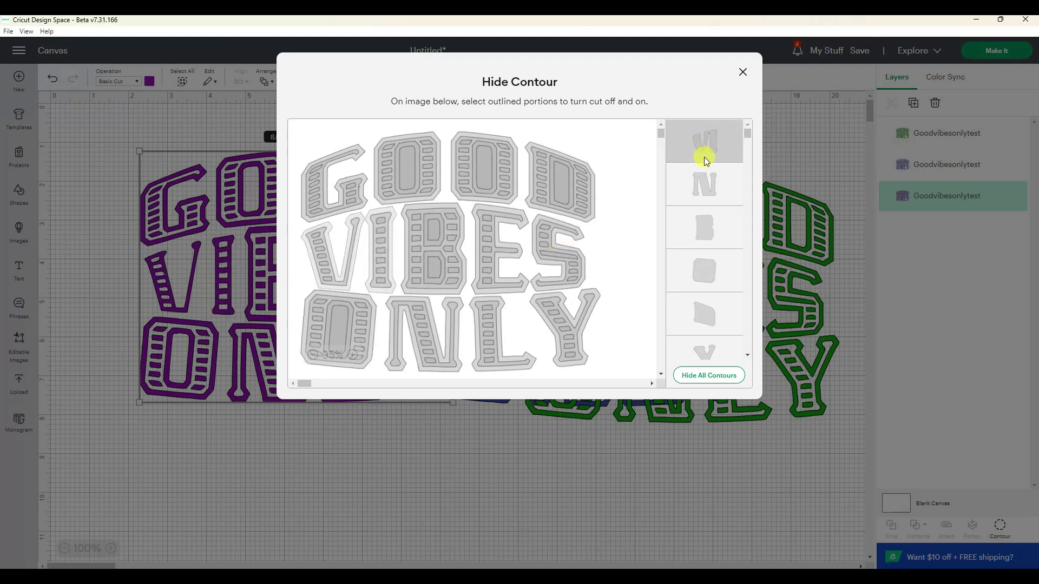
{"action": "left_click", "coordinate": [720, 185]}
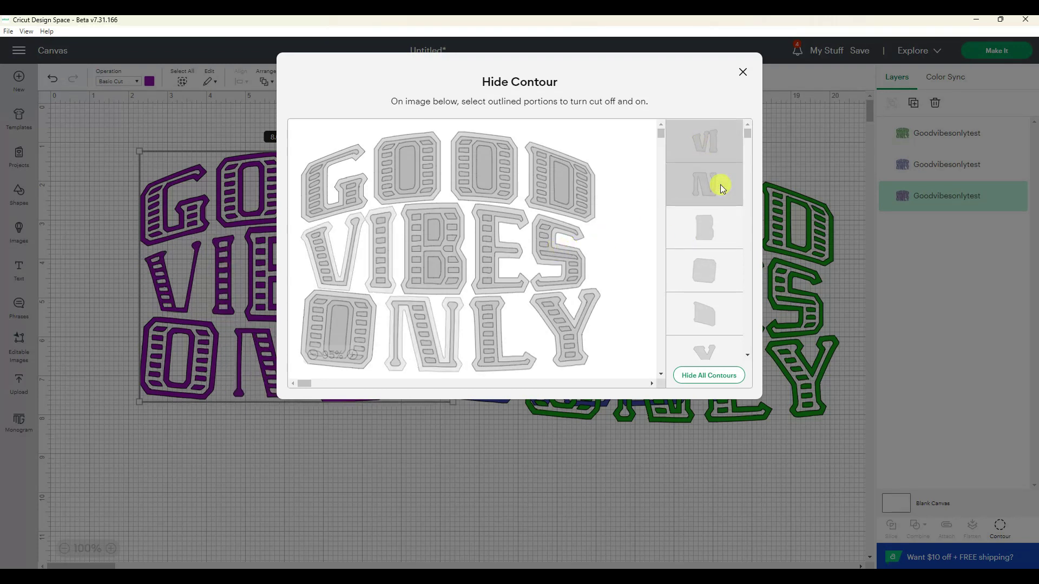
{"action": "left_click", "coordinate": [726, 225]}
{"action": "left_click", "coordinate": [709, 343]}
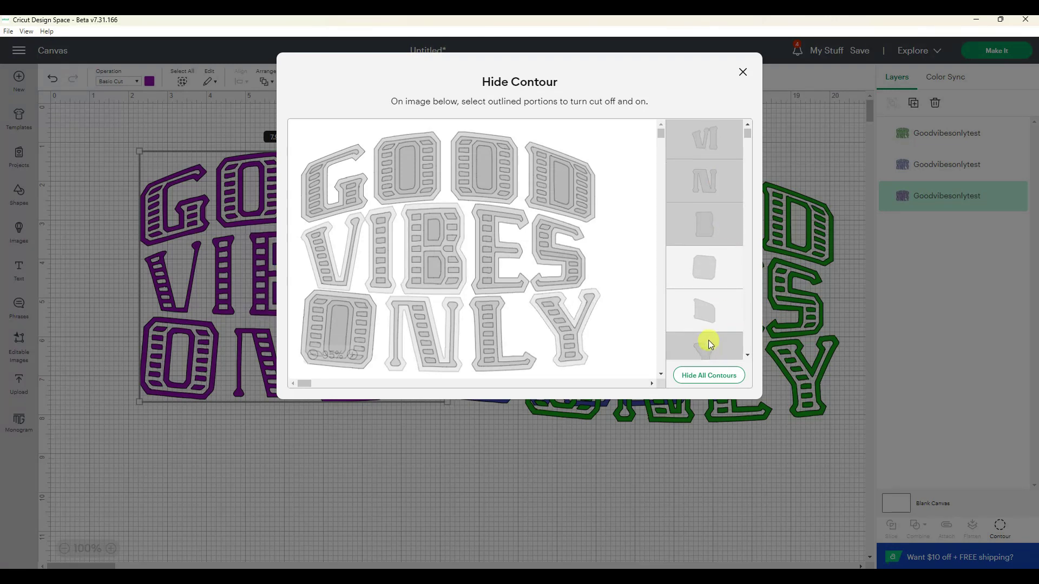
{"action": "scroll", "coordinate": [708, 341], "scroll_direction": "down", "scroll_amount": 2}
{"action": "left_click", "coordinate": [703, 281]}
{"action": "scroll", "coordinate": [708, 303], "scroll_direction": "down", "scroll_amount": 2}
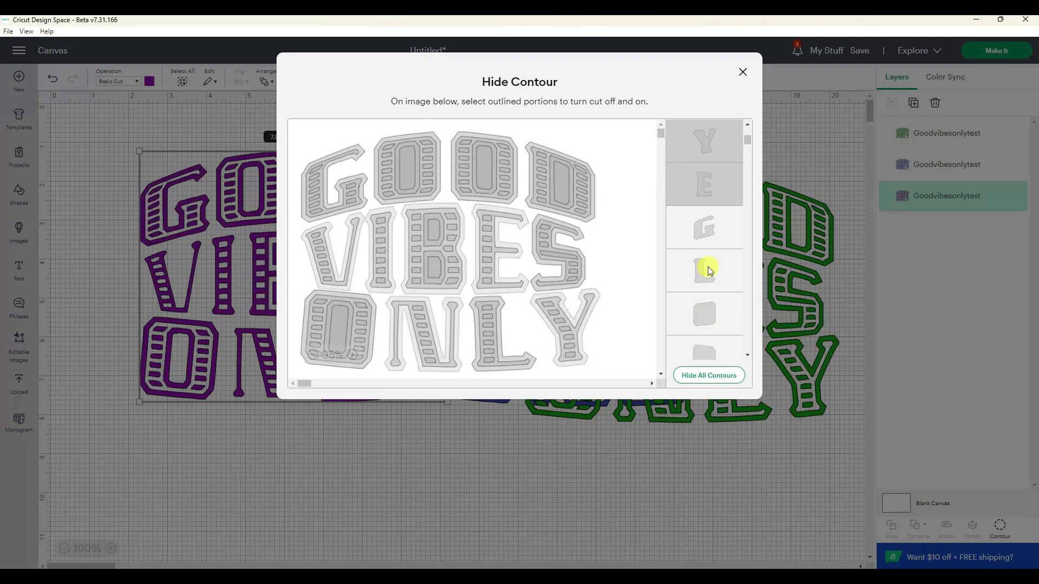
{"action": "left_click", "coordinate": [710, 270]}
{"action": "scroll", "coordinate": [719, 319], "scroll_direction": "down", "scroll_amount": 3}
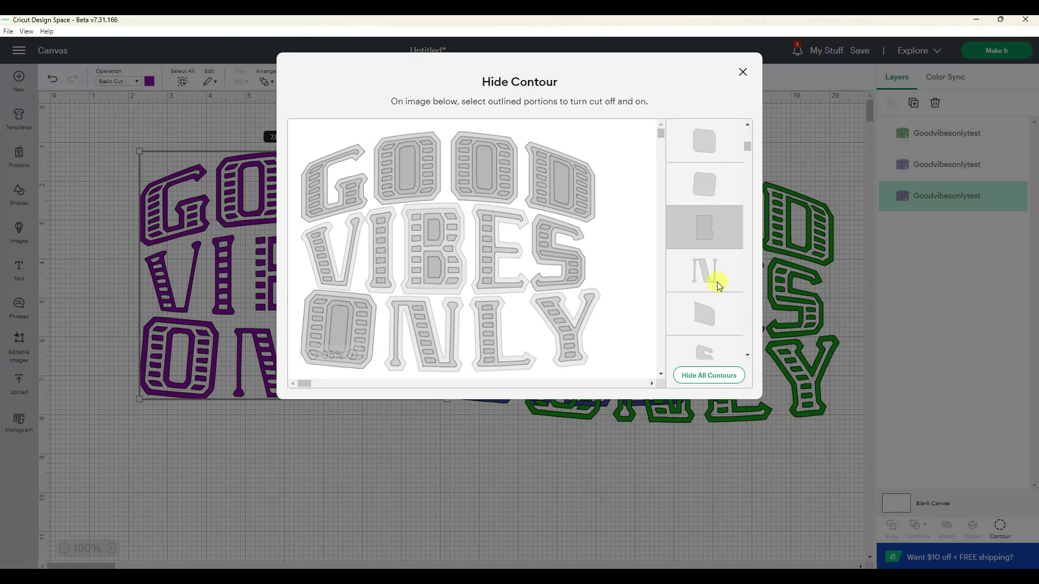
{"action": "left_click", "coordinate": [718, 284]}
{"action": "scroll", "coordinate": [715, 307], "scroll_direction": "down", "scroll_amount": 2}
{"action": "left_click", "coordinate": [715, 307]}
{"action": "scroll", "coordinate": [715, 309], "scroll_direction": "down", "scroll_amount": 2}
{"action": "left_click", "coordinate": [714, 309]}
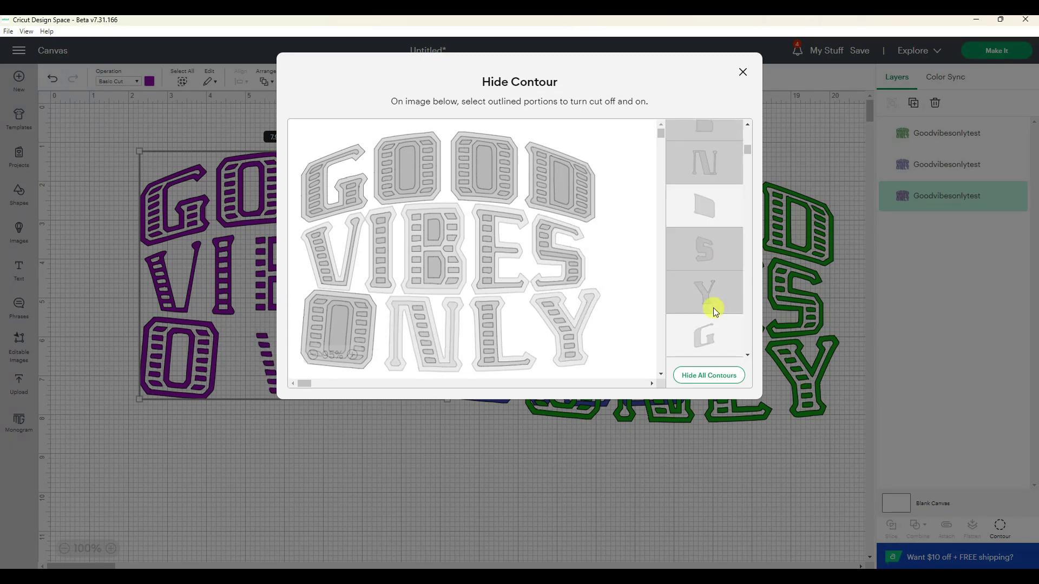
{"action": "scroll", "coordinate": [714, 340], "scroll_direction": "down", "scroll_amount": 2}
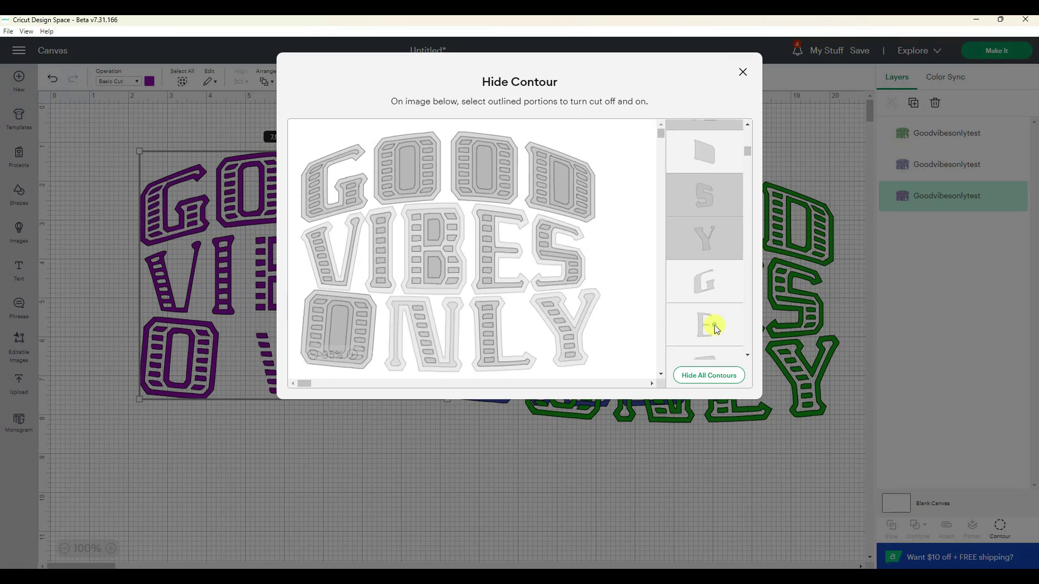
{"action": "left_click", "coordinate": [714, 327]}
- Hide further letter contours: V, L, S, the inner O pieces and I
{"action": "scroll", "coordinate": [709, 282], "scroll_direction": "down", "scroll_amount": 3}
{"action": "left_click", "coordinate": [712, 301]}
{"action": "scroll", "coordinate": [711, 295], "scroll_direction": "down", "scroll_amount": 2}
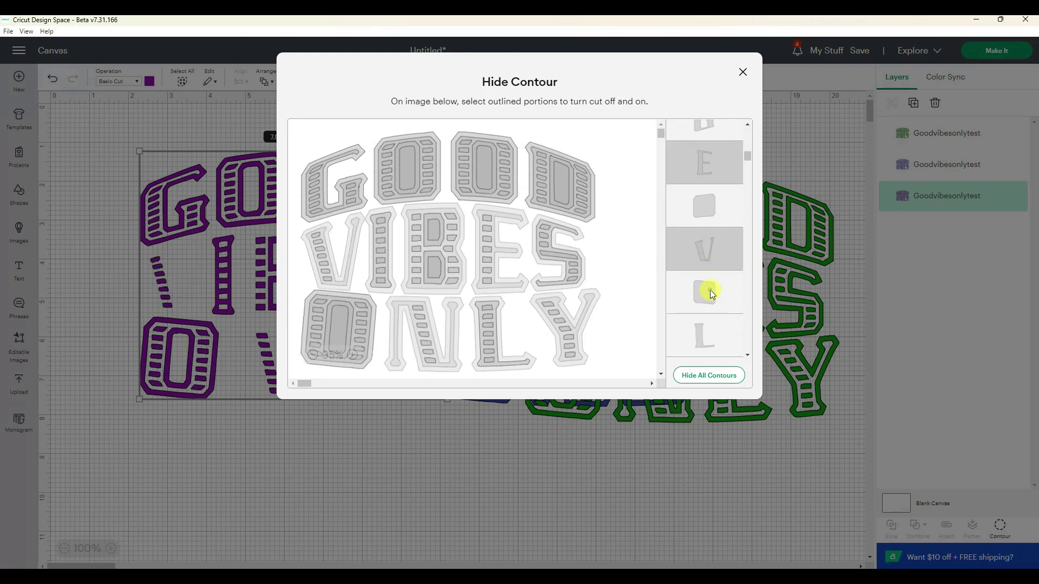
{"action": "scroll", "coordinate": [712, 294], "scroll_direction": "down", "scroll_amount": 2}
{"action": "left_click", "coordinate": [711, 293]}
{"action": "scroll", "coordinate": [707, 289], "scroll_direction": "down", "scroll_amount": 2}
{"action": "left_click", "coordinate": [712, 283]}
{"action": "left_click", "coordinate": [715, 315]}
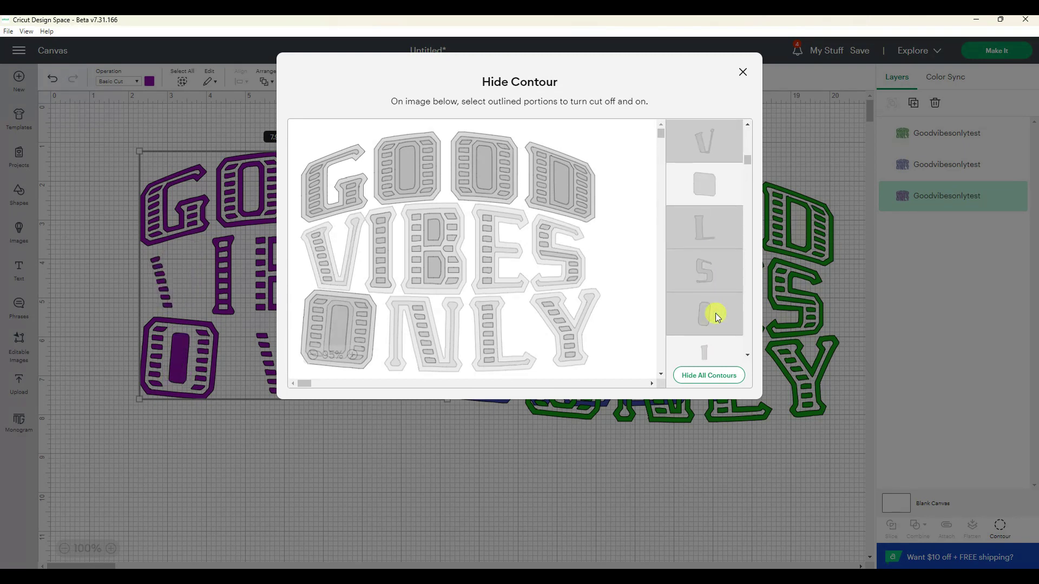
{"action": "scroll", "coordinate": [714, 312], "scroll_direction": "down", "scroll_amount": 2}
{"action": "left_click", "coordinate": [715, 302]}
{"action": "scroll", "coordinate": [714, 295], "scroll_direction": "down", "scroll_amount": 2}
{"action": "scroll", "coordinate": [708, 271], "scroll_direction": "down", "scroll_amount": 2}
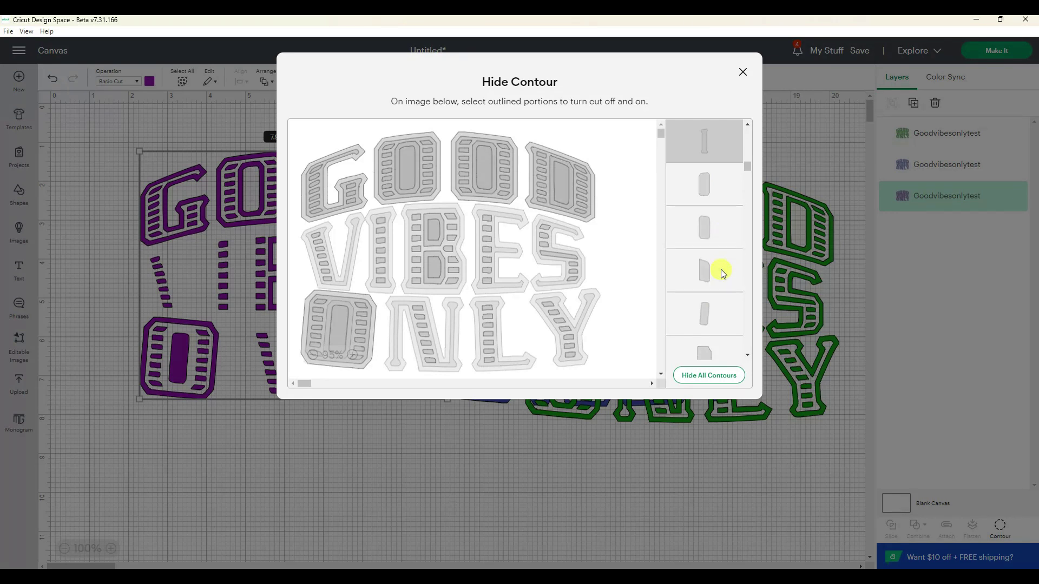
{"action": "left_click", "coordinate": [716, 317]}
{"action": "scroll", "coordinate": [708, 260], "scroll_direction": "down", "scroll_amount": 2}
- Hide the small stray stripe and sliver contours, restoring pieces hidden by mistake
{"action": "left_click", "coordinate": [704, 249]}
{"action": "left_click", "coordinate": [719, 298]}
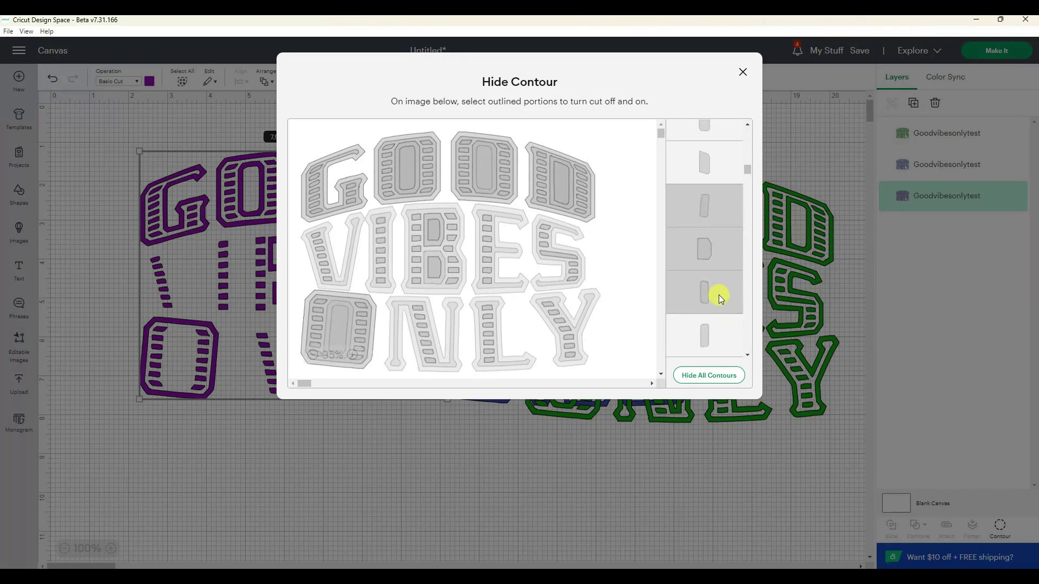
{"action": "left_click", "coordinate": [724, 343]}
{"action": "scroll", "coordinate": [721, 341], "scroll_direction": "down", "scroll_amount": 2}
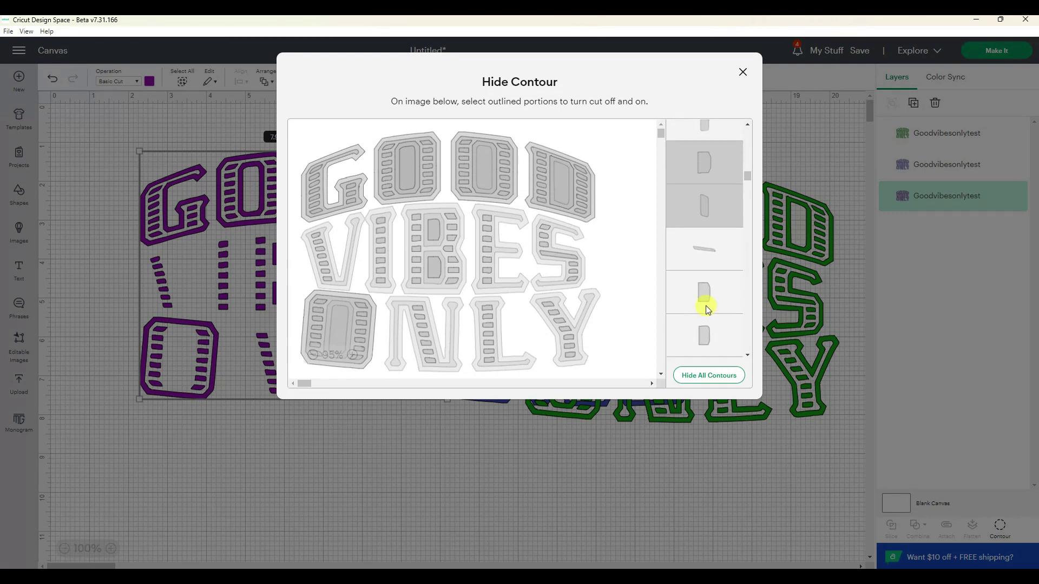
{"action": "left_click", "coordinate": [714, 299]}
{"action": "left_click", "coordinate": [715, 335]}
{"action": "scroll", "coordinate": [712, 314], "scroll_direction": "down", "scroll_amount": 3}
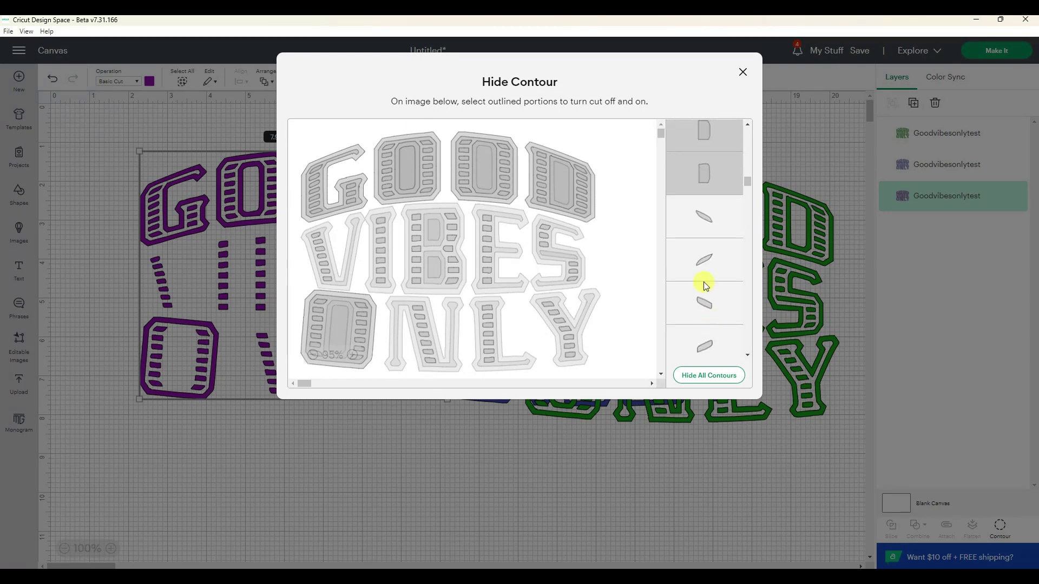
{"action": "left_click", "coordinate": [710, 221]}
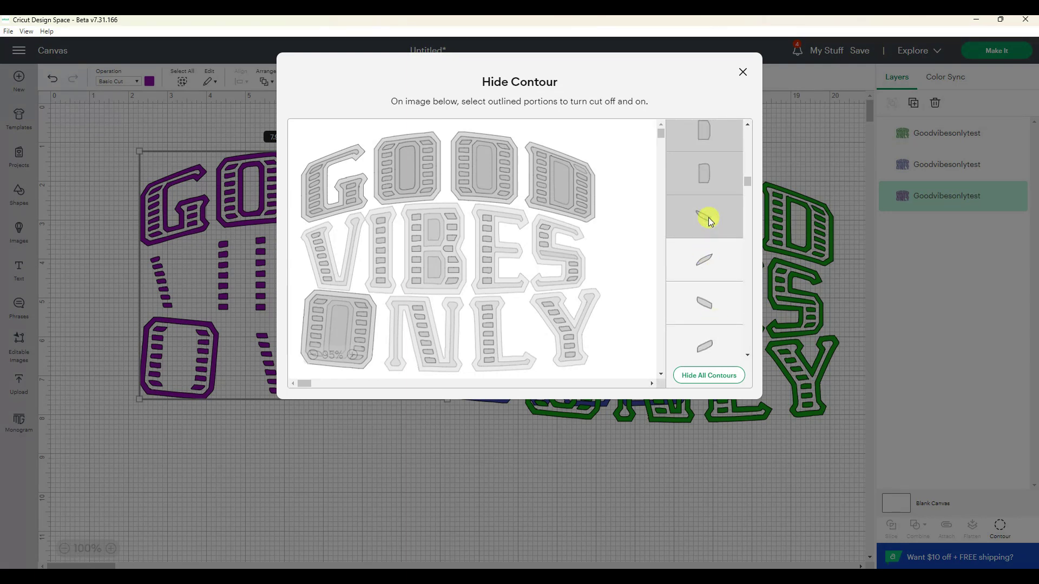
{"action": "left_click", "coordinate": [710, 222]}
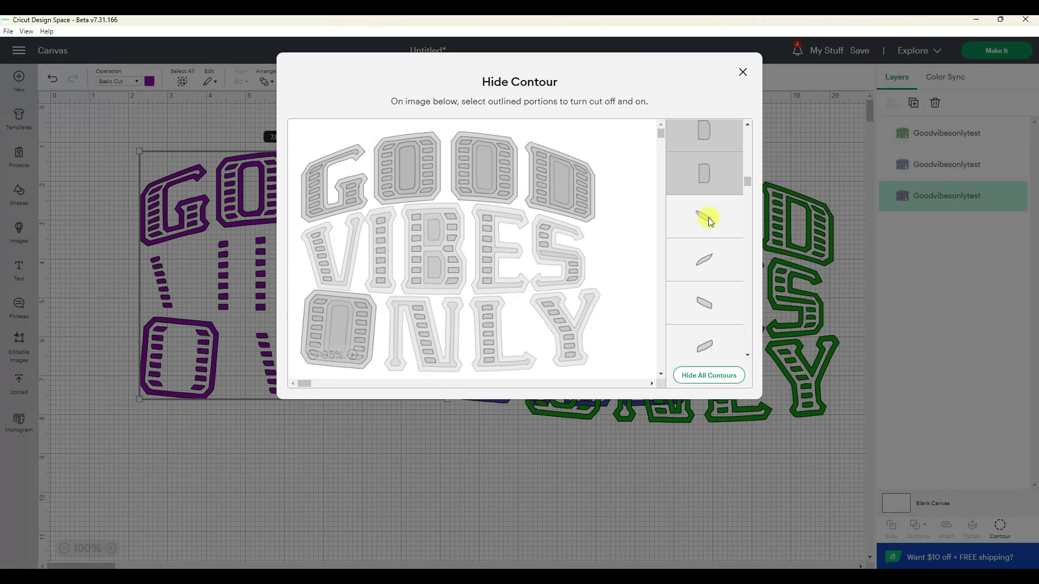
{"action": "left_click", "coordinate": [710, 221]}
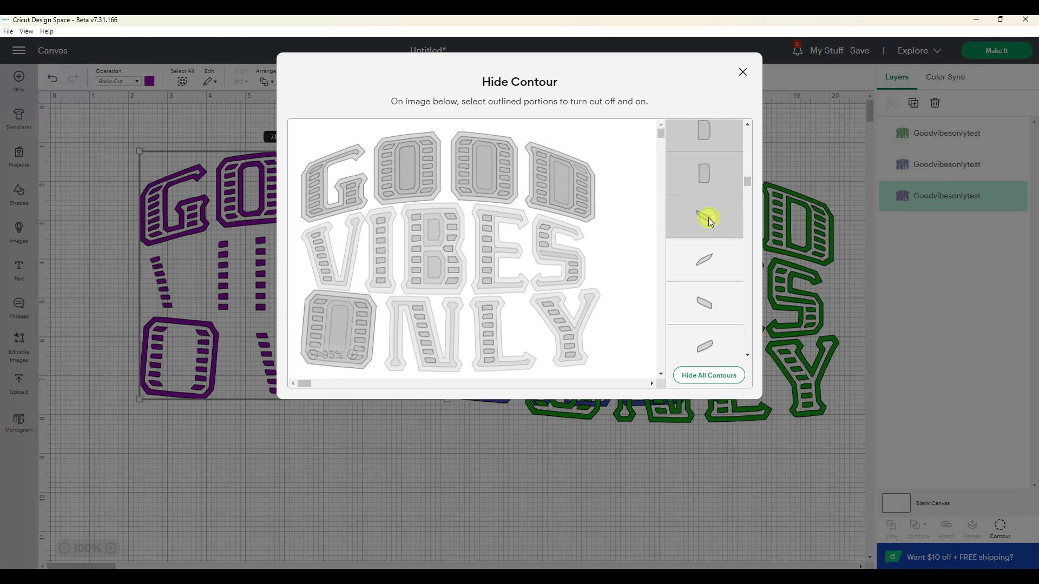
{"action": "left_click", "coordinate": [713, 250]}
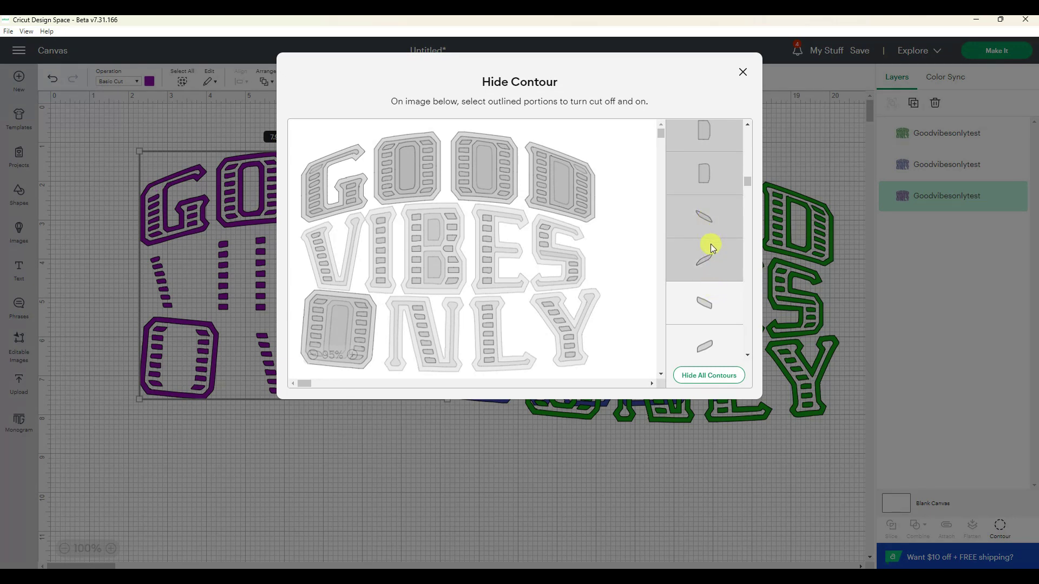
{"action": "left_click", "coordinate": [711, 248]}
{"action": "left_click", "coordinate": [712, 223]}
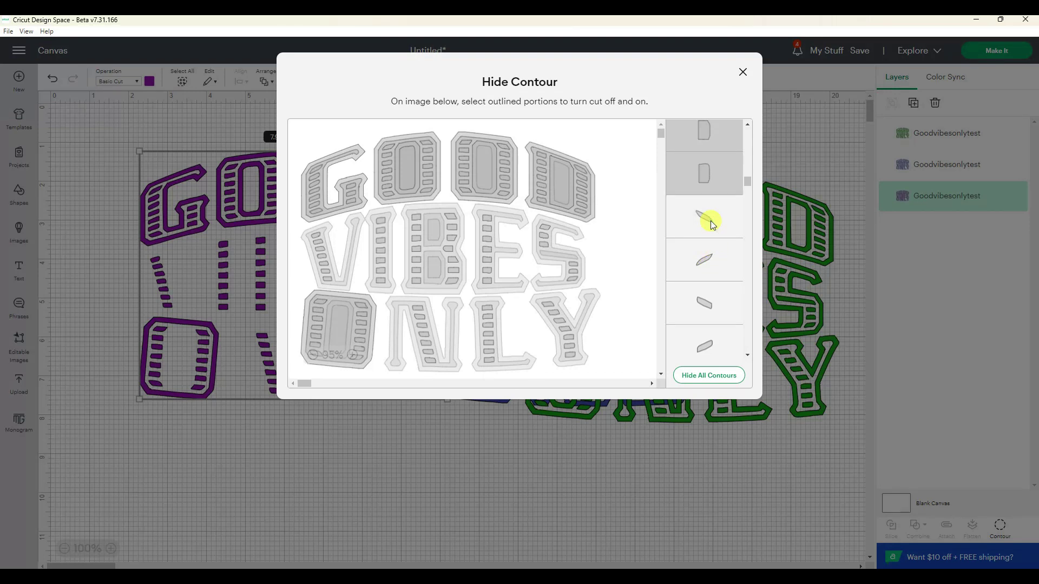
{"action": "left_click", "coordinate": [708, 303]}
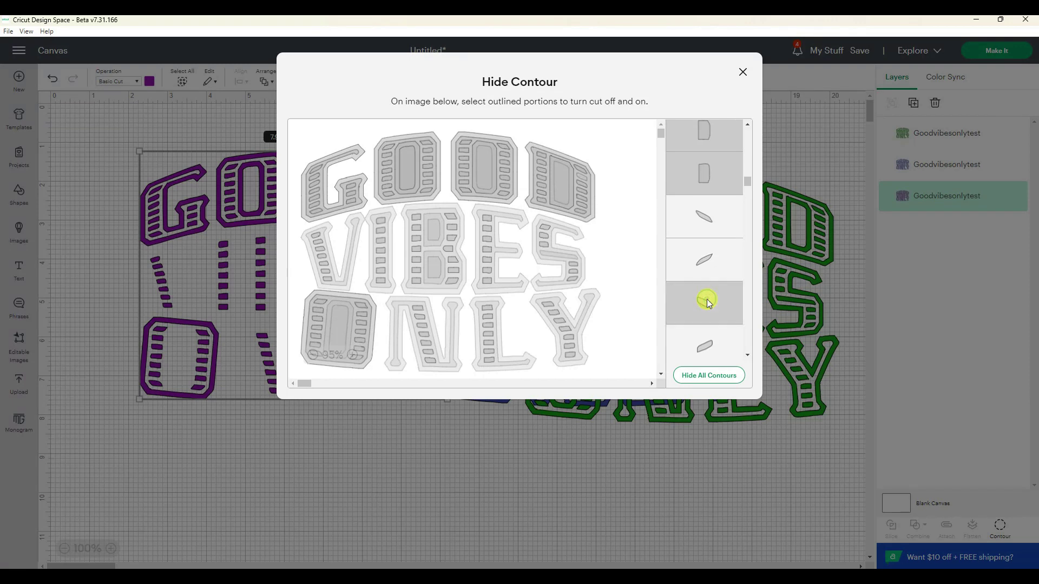
{"action": "left_click", "coordinate": [709, 303]}
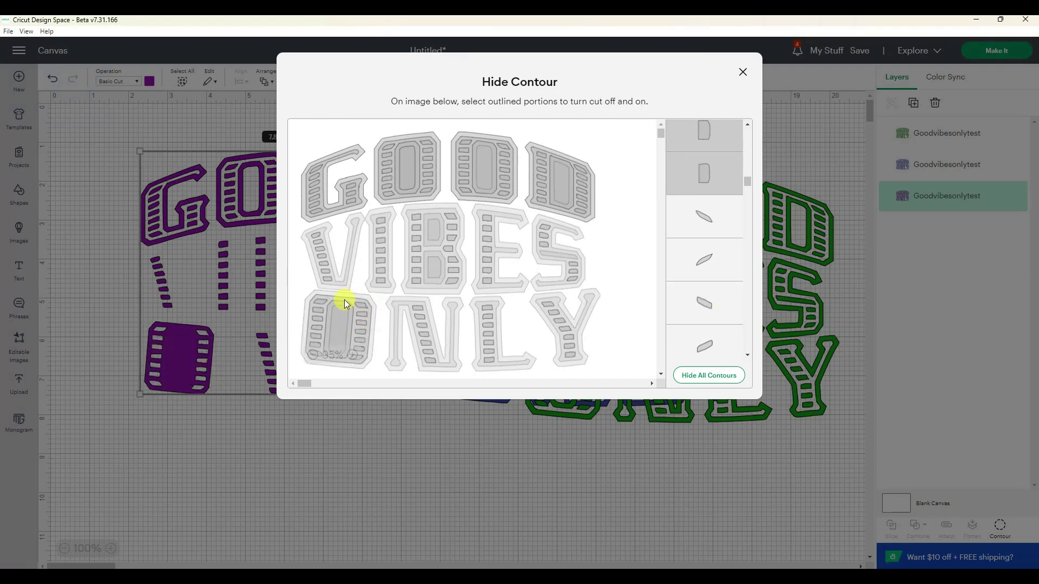
- Hide the O in ONLY on the purple layer: its outline, inner shape and every stripe
{"action": "left_click", "coordinate": [345, 300]}
{"action": "left_click", "coordinate": [317, 311]}
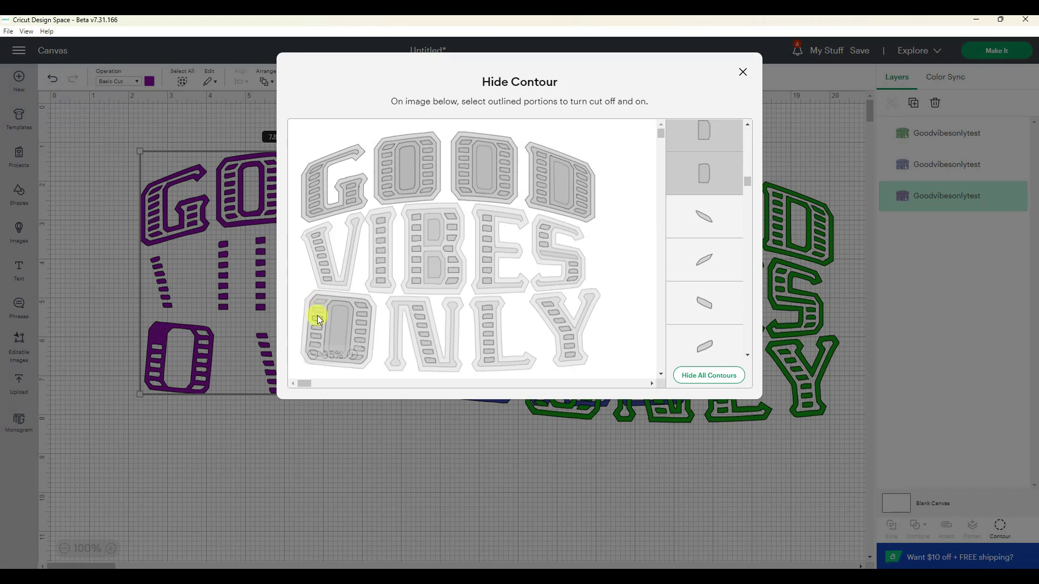
{"action": "left_click", "coordinate": [318, 321]}
{"action": "left_click", "coordinate": [318, 330]}
{"action": "left_click", "coordinate": [317, 340]}
{"action": "left_click", "coordinate": [317, 347]}
{"action": "left_click", "coordinate": [361, 304]}
{"action": "left_click", "coordinate": [362, 314]}
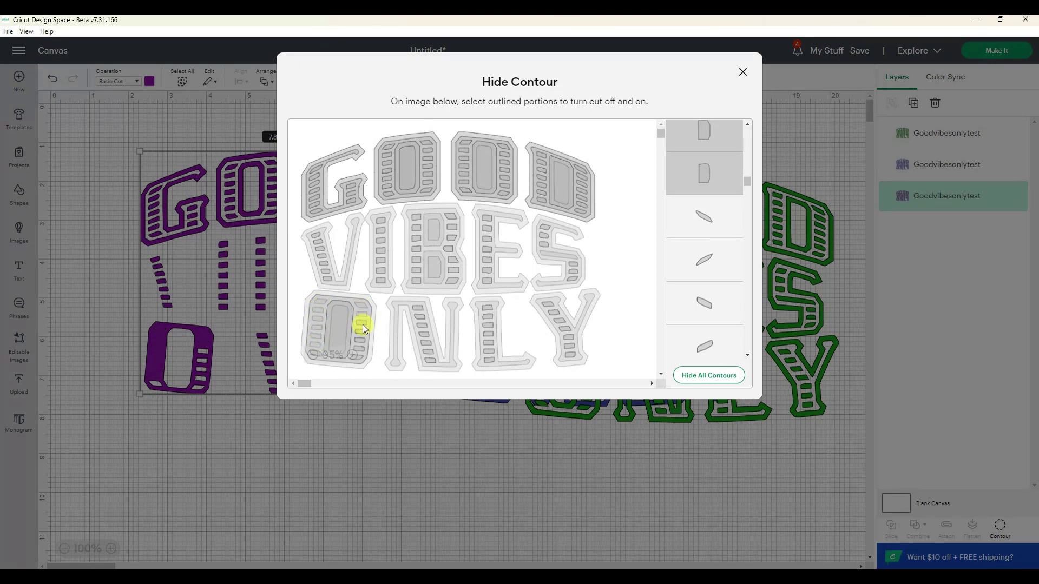
{"action": "left_click", "coordinate": [363, 328]}
{"action": "left_click", "coordinate": [363, 334]}
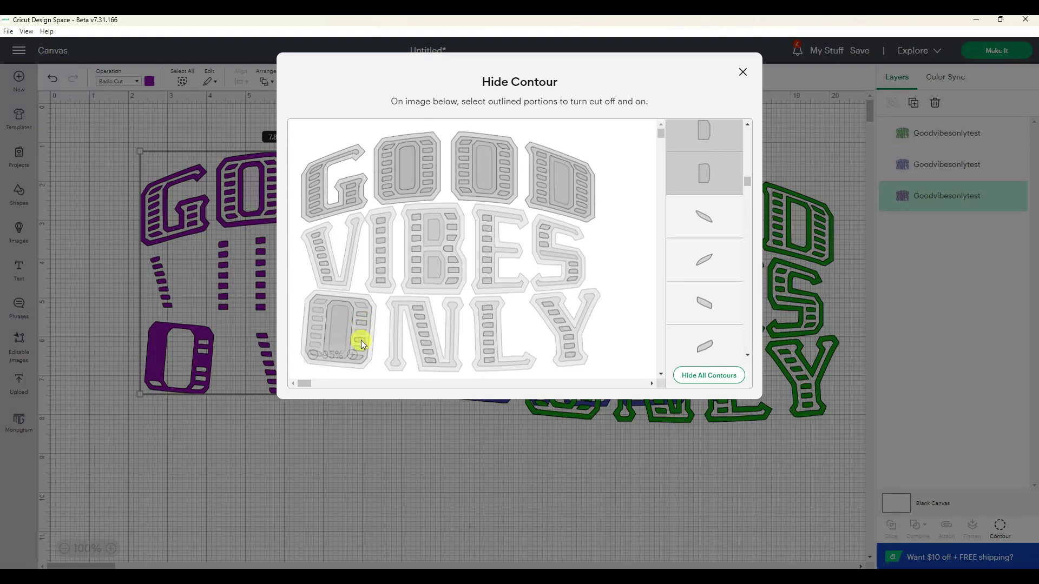
{"action": "left_click", "coordinate": [361, 342]}
{"action": "left_click", "coordinate": [362, 351]}
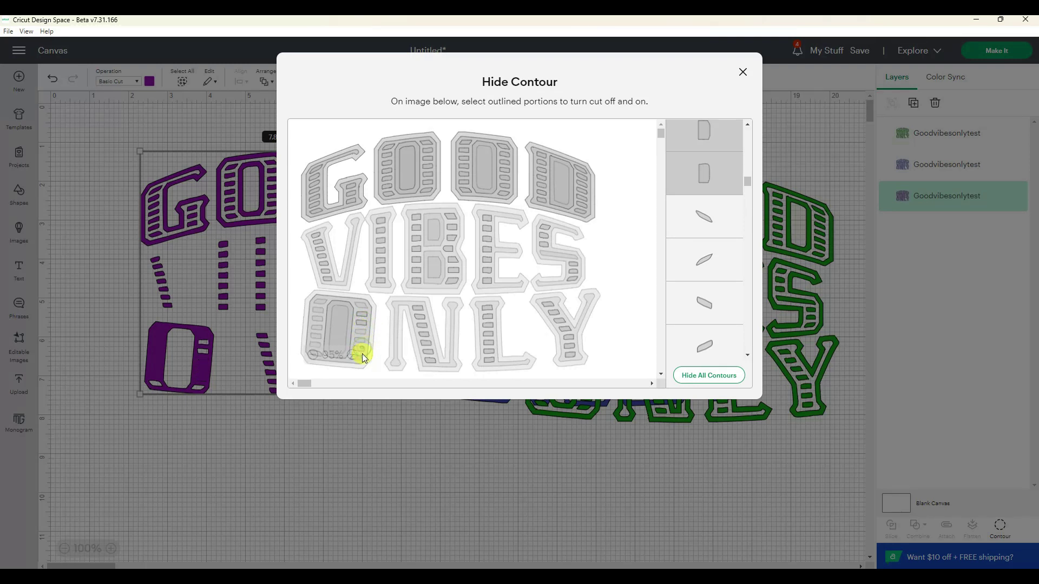
{"action": "left_click", "coordinate": [363, 357]}
{"action": "left_click", "coordinate": [333, 297]}
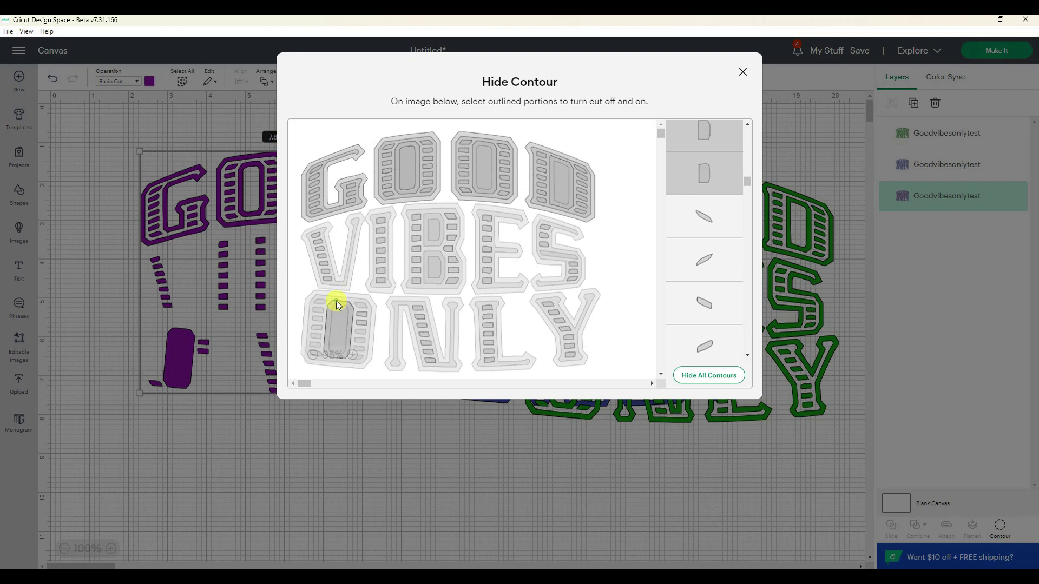
{"action": "left_click", "coordinate": [336, 301]}
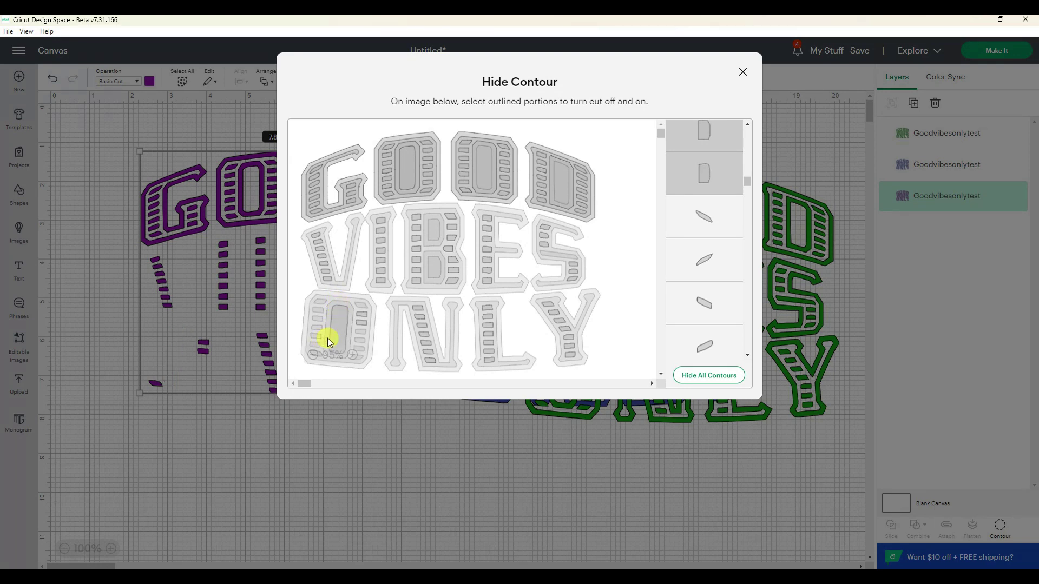
{"action": "left_click", "coordinate": [365, 314]}
{"action": "left_click", "coordinate": [365, 320]}
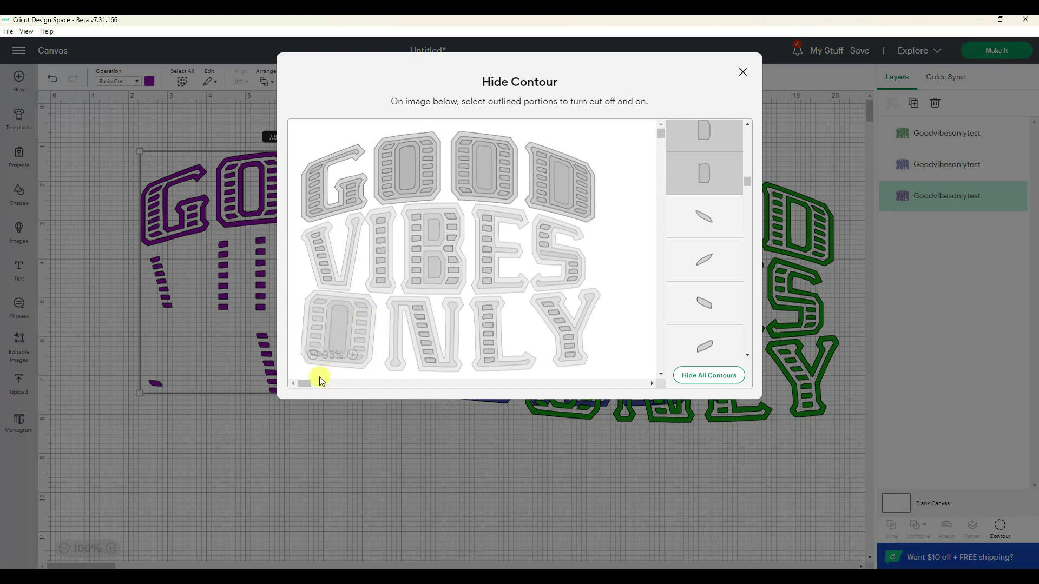
- Hide all stripes of the N and L, plus the Y's top-left stripe
{"action": "left_click", "coordinate": [422, 309]}
{"action": "left_click", "coordinate": [425, 319]}
{"action": "left_click", "coordinate": [426, 325]}
{"action": "left_click", "coordinate": [427, 336]}
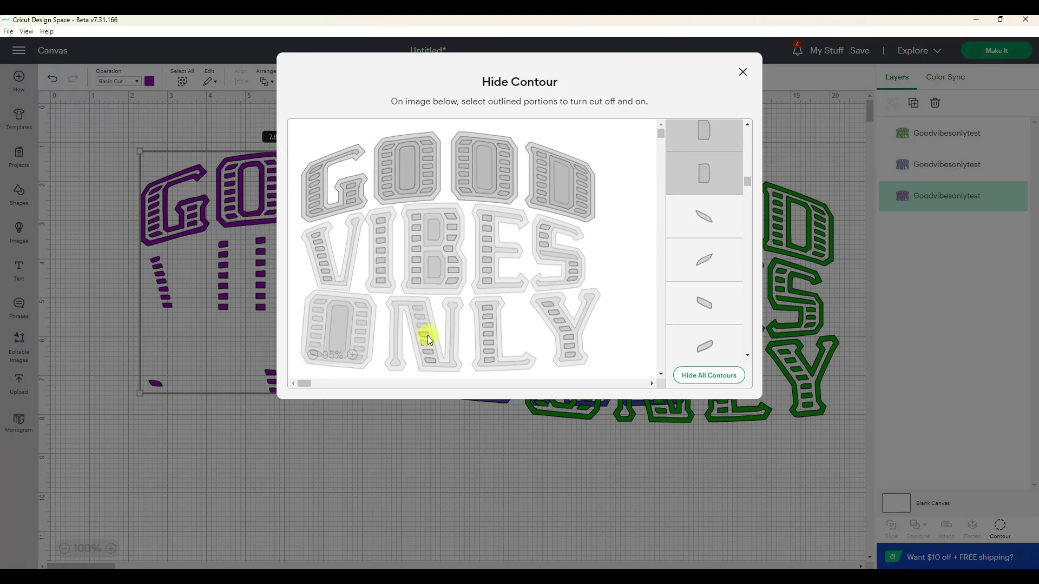
{"action": "left_click", "coordinate": [430, 345]}
{"action": "left_click", "coordinate": [431, 355]}
{"action": "left_click", "coordinate": [433, 364]}
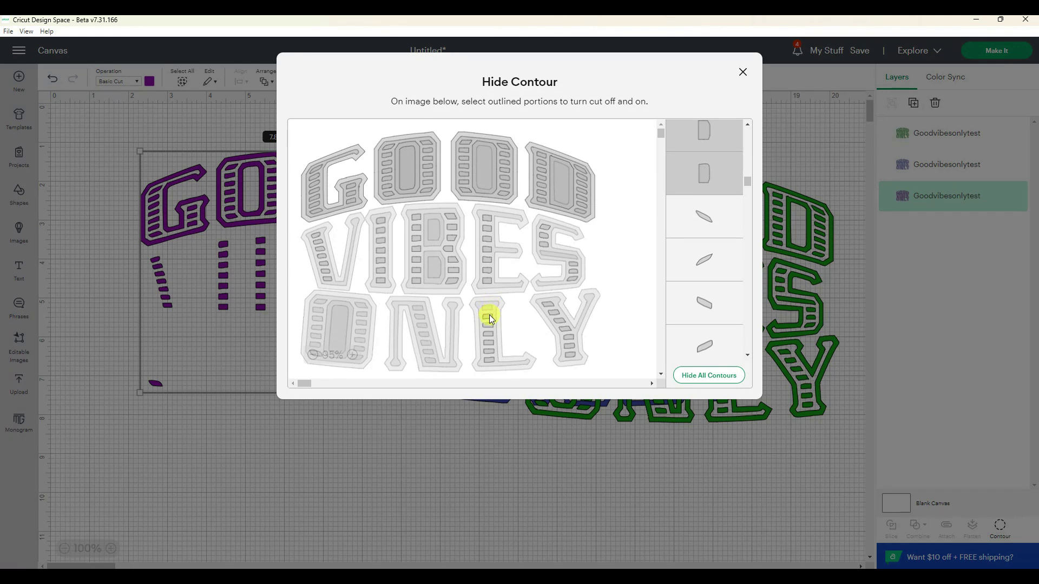
{"action": "left_click", "coordinate": [489, 333]}
{"action": "left_click", "coordinate": [488, 344]}
{"action": "left_click", "coordinate": [489, 354]}
{"action": "left_click", "coordinate": [489, 357]}
{"action": "left_click", "coordinate": [550, 310]}
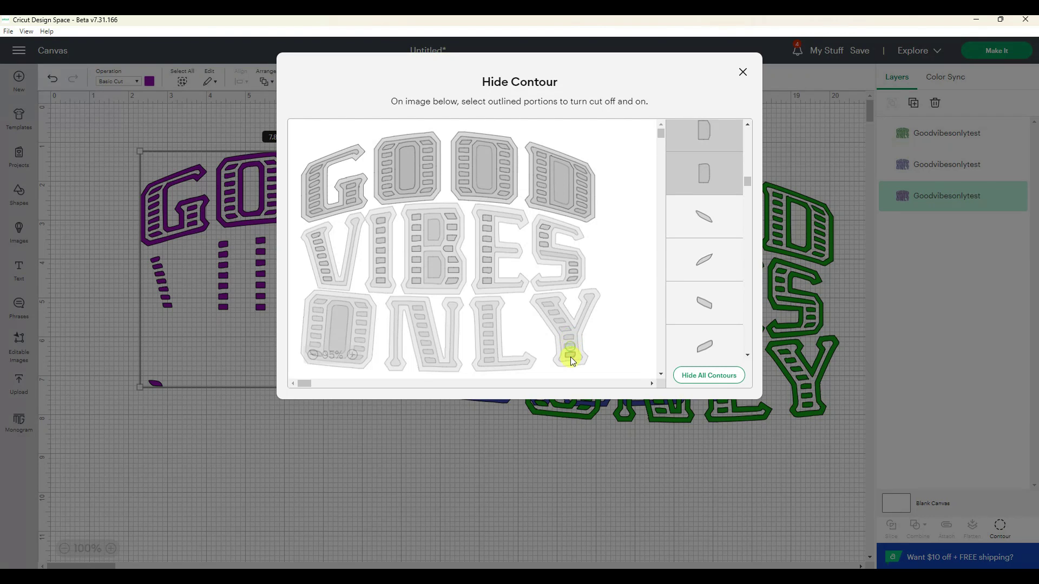
- Hide the stripes of the V and I in VIBES
{"action": "left_click", "coordinate": [317, 238]}
{"action": "left_click", "coordinate": [319, 245]}
{"action": "left_click", "coordinate": [322, 250]}
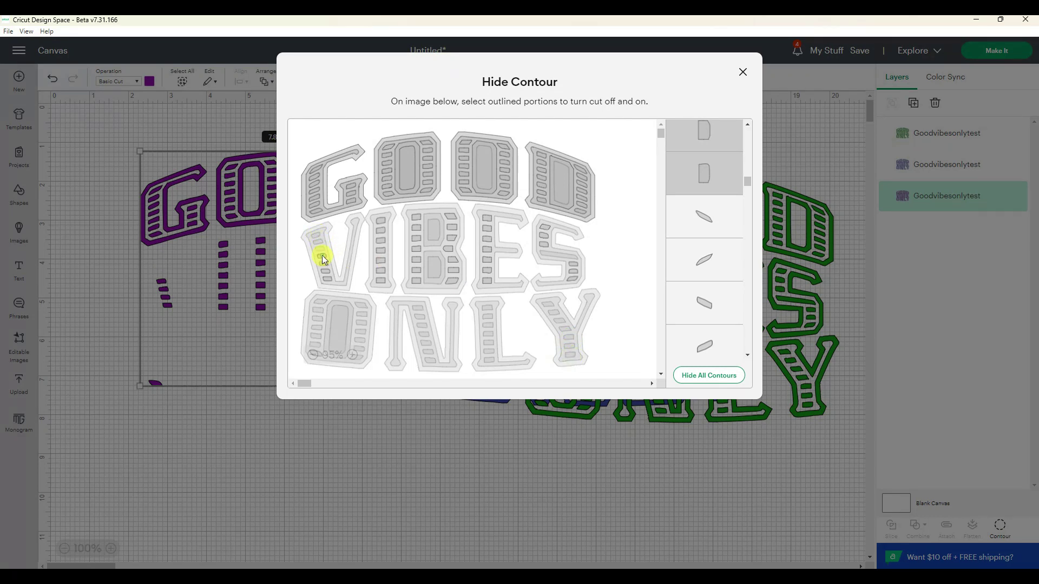
{"action": "left_click", "coordinate": [325, 267]}
{"action": "left_click", "coordinate": [325, 270]}
{"action": "left_click", "coordinate": [327, 275]}
{"action": "left_click", "coordinate": [329, 279]}
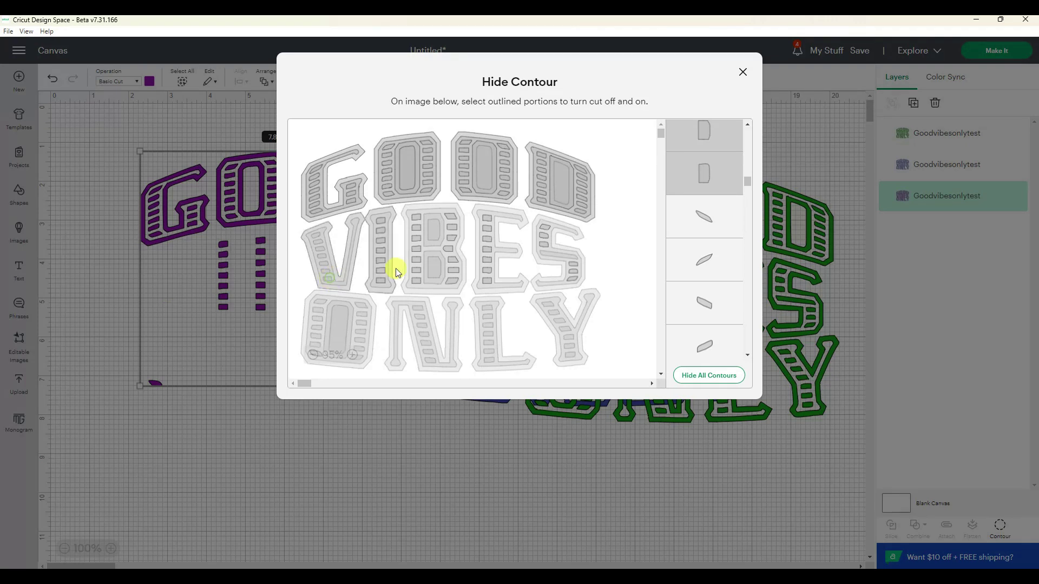
{"action": "left_click", "coordinate": [378, 221]}
{"action": "left_click", "coordinate": [381, 242]}
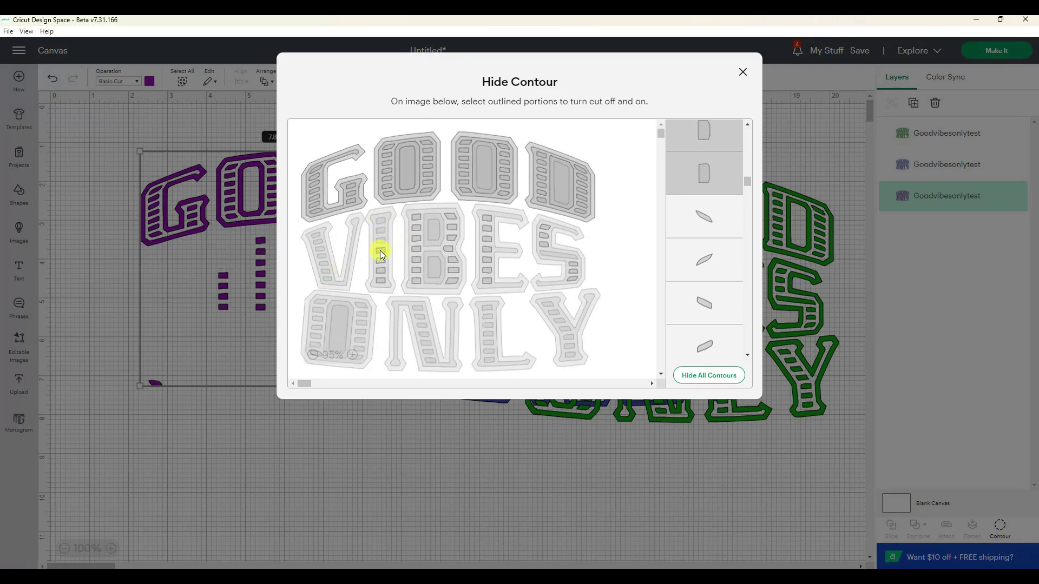
{"action": "left_click", "coordinate": [379, 251]}
{"action": "left_click", "coordinate": [379, 261]}
{"action": "left_click", "coordinate": [380, 272]}
{"action": "left_click", "coordinate": [381, 280]}
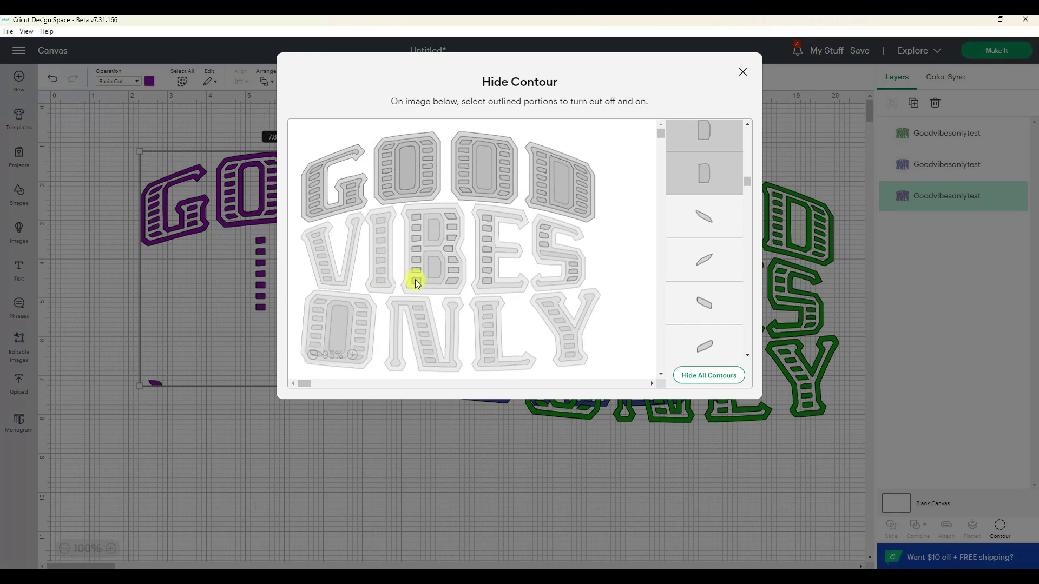
- Hide the B's stripes and the stripes of the E's left column
{"action": "left_click", "coordinate": [416, 281]}
{"action": "left_click", "coordinate": [417, 271]}
{"action": "left_click", "coordinate": [417, 262]}
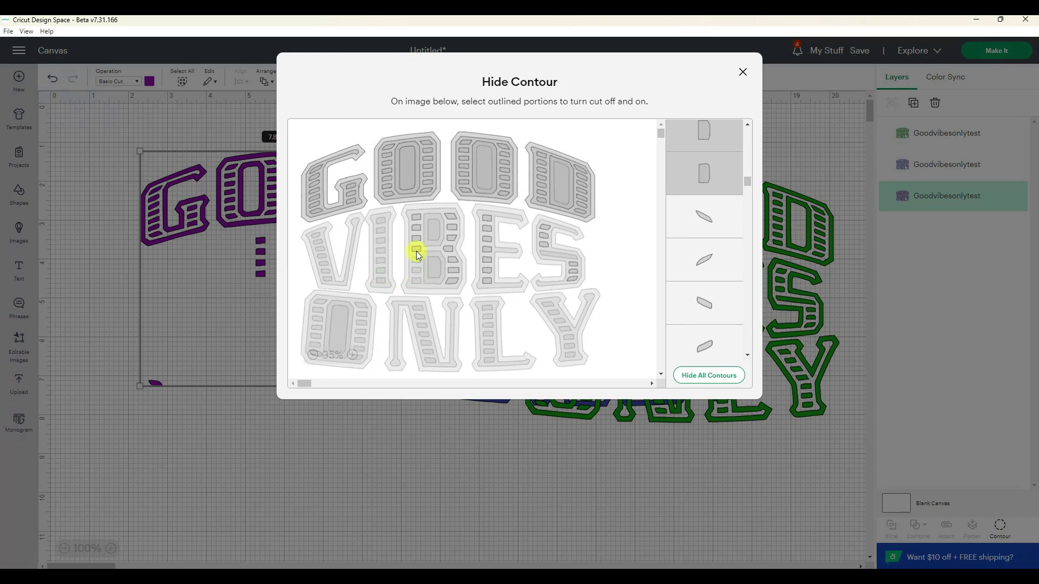
{"action": "left_click", "coordinate": [415, 251]}
{"action": "left_click", "coordinate": [418, 240]}
{"action": "left_click", "coordinate": [419, 230]}
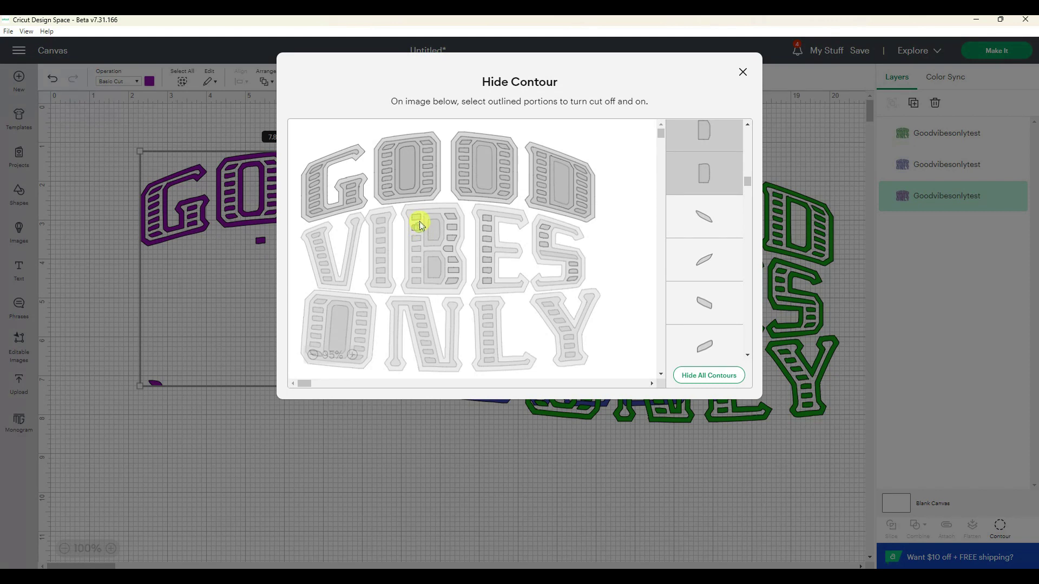
{"action": "left_click", "coordinate": [419, 219]}
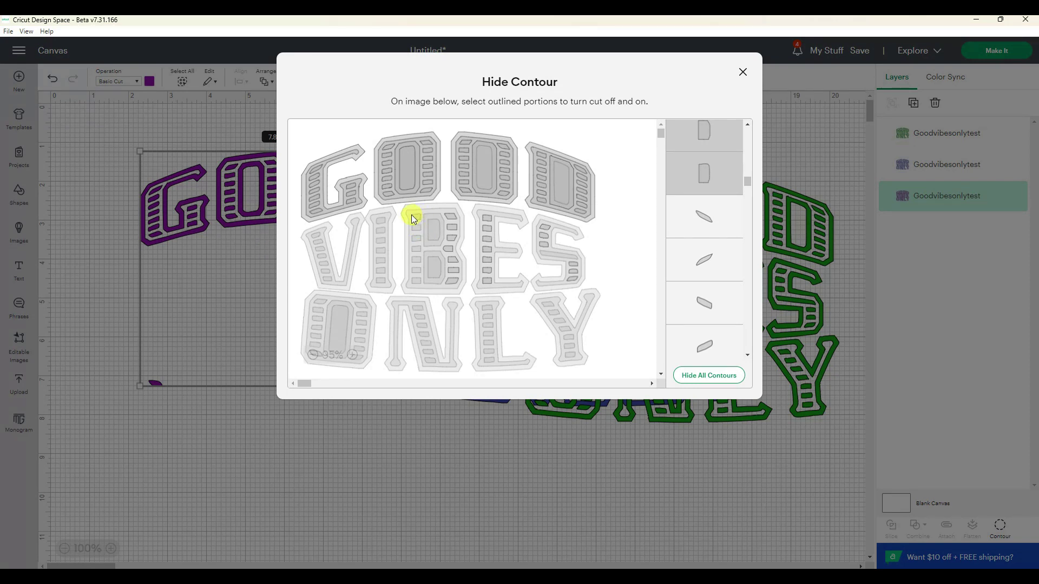
{"action": "left_click", "coordinate": [452, 218]}
{"action": "left_click", "coordinate": [453, 239]}
{"action": "left_click", "coordinate": [454, 265]}
{"action": "left_click", "coordinate": [461, 281]}
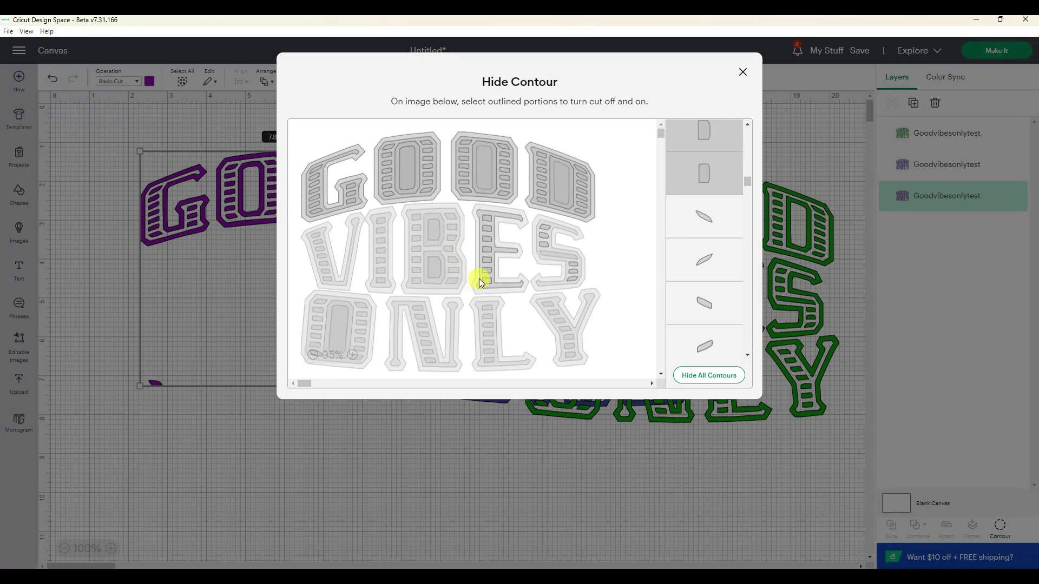
{"action": "left_click", "coordinate": [487, 270]}
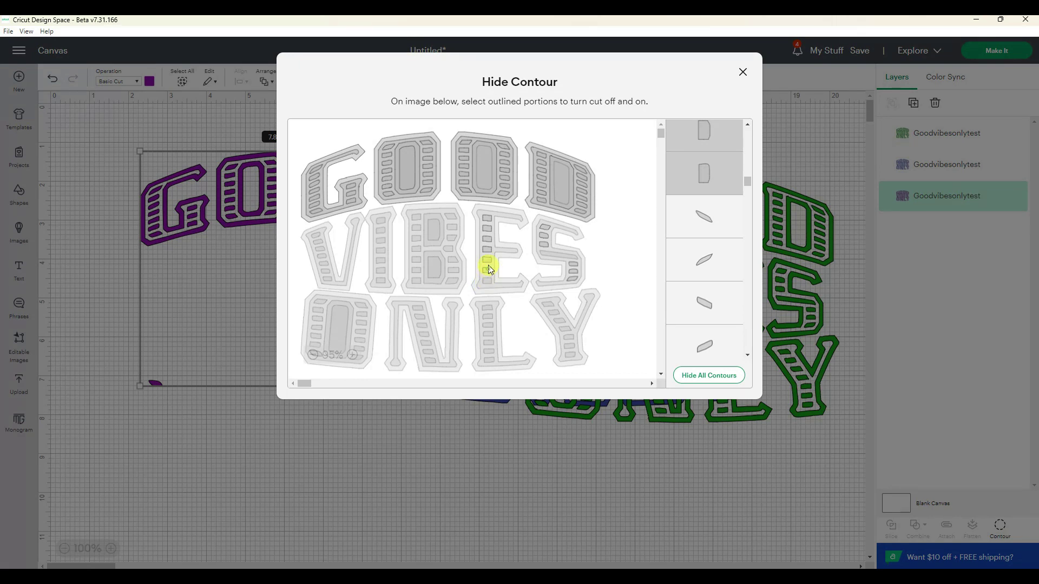
{"action": "left_click", "coordinate": [487, 261]}
{"action": "left_click", "coordinate": [486, 251]}
{"action": "left_click", "coordinate": [486, 243]}
{"action": "left_click", "coordinate": [486, 227]}
{"action": "left_click", "coordinate": [487, 217]}
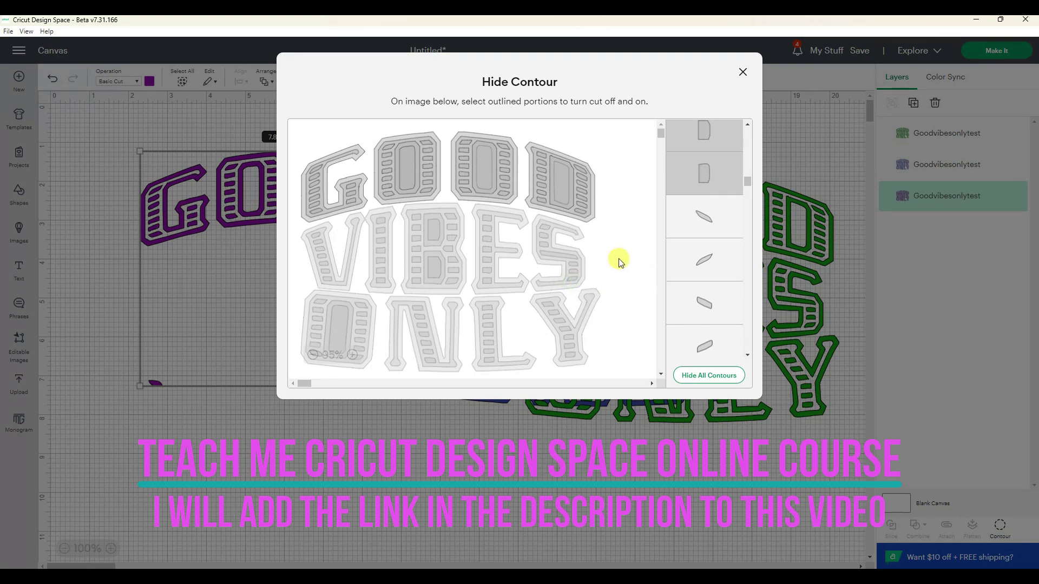
- Hide the O outline in ONLY on the purple layer, then restore it
{"action": "scroll", "coordinate": [587, 225], "scroll_direction": "down", "scroll_amount": 3}
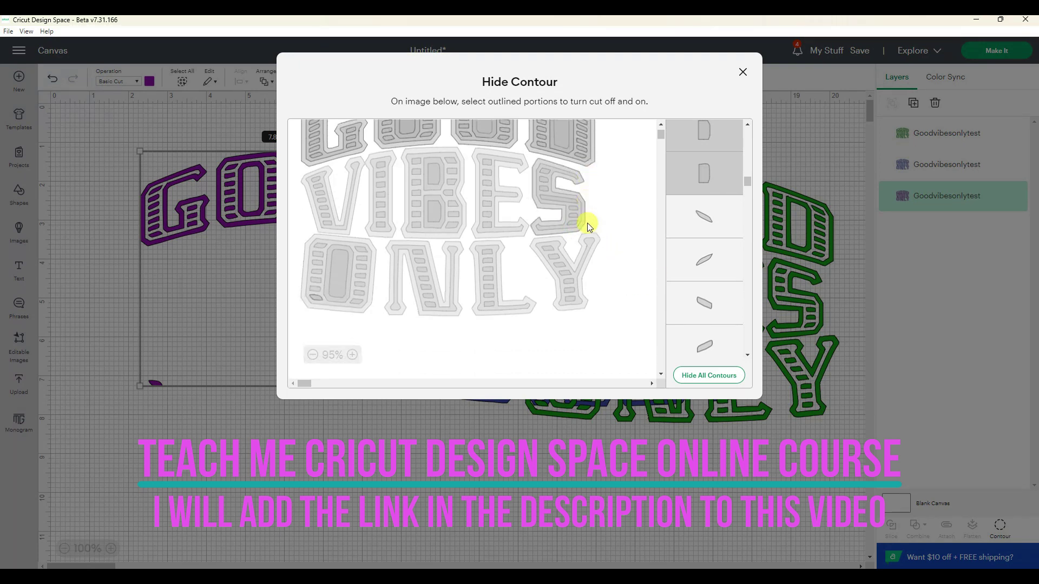
{"action": "left_click", "coordinate": [319, 250]}
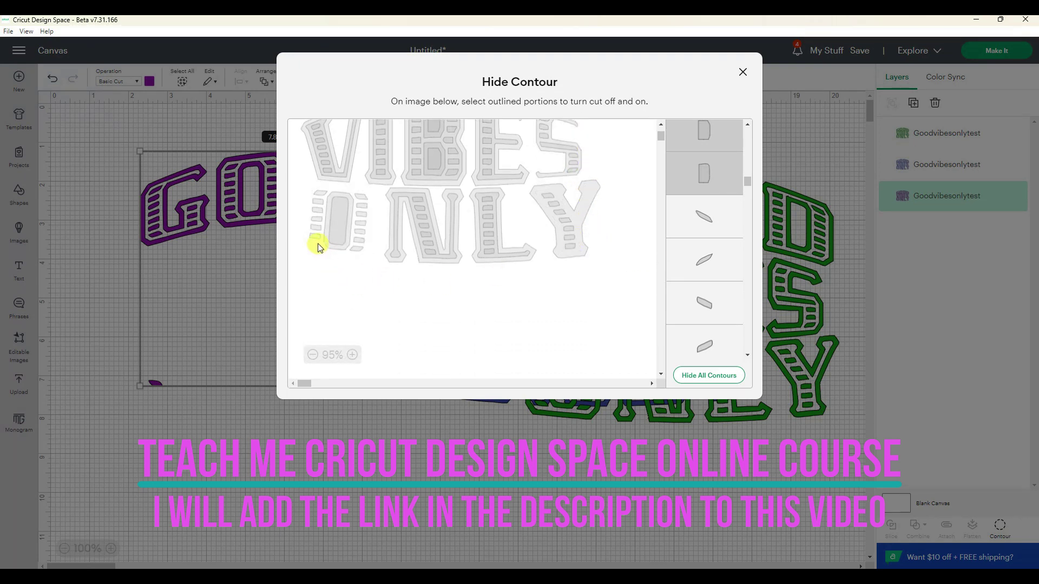
{"action": "left_click", "coordinate": [317, 246]}
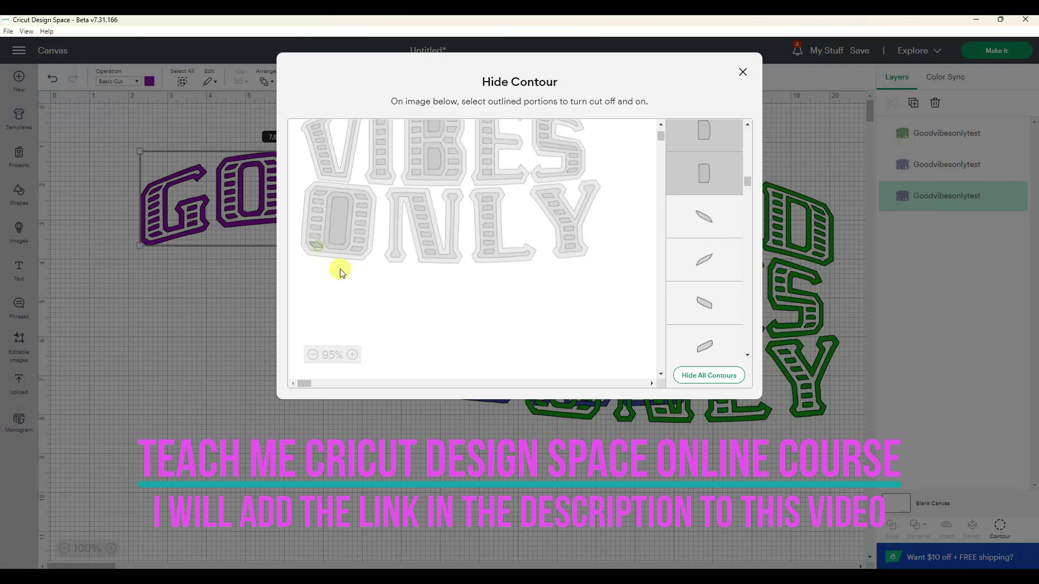
- Close Hide Contour, reopen it to check the purple layer, and close it again
{"action": "left_click", "coordinate": [742, 71]}
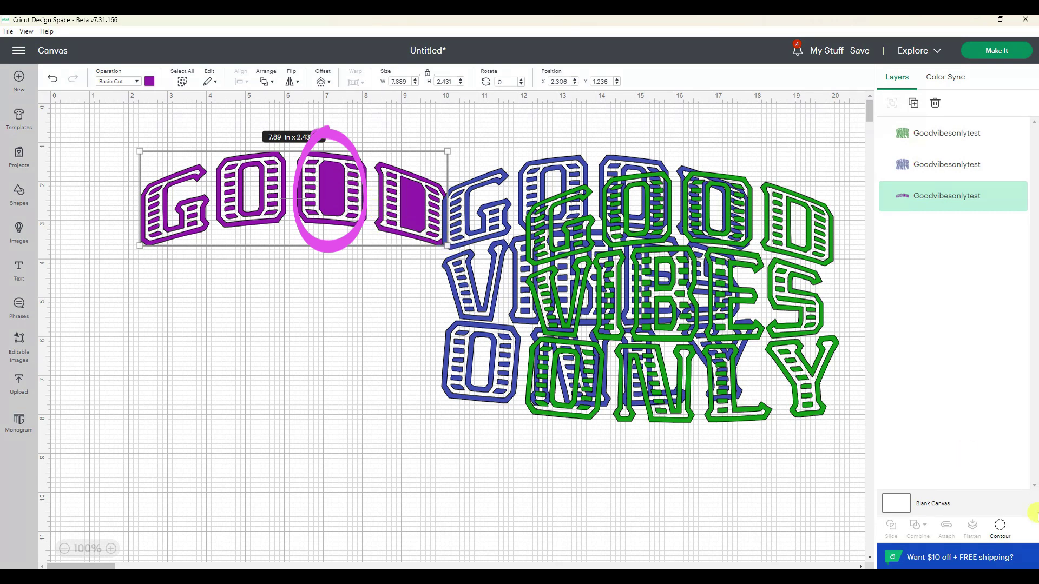
{"action": "left_click", "coordinate": [1000, 526]}
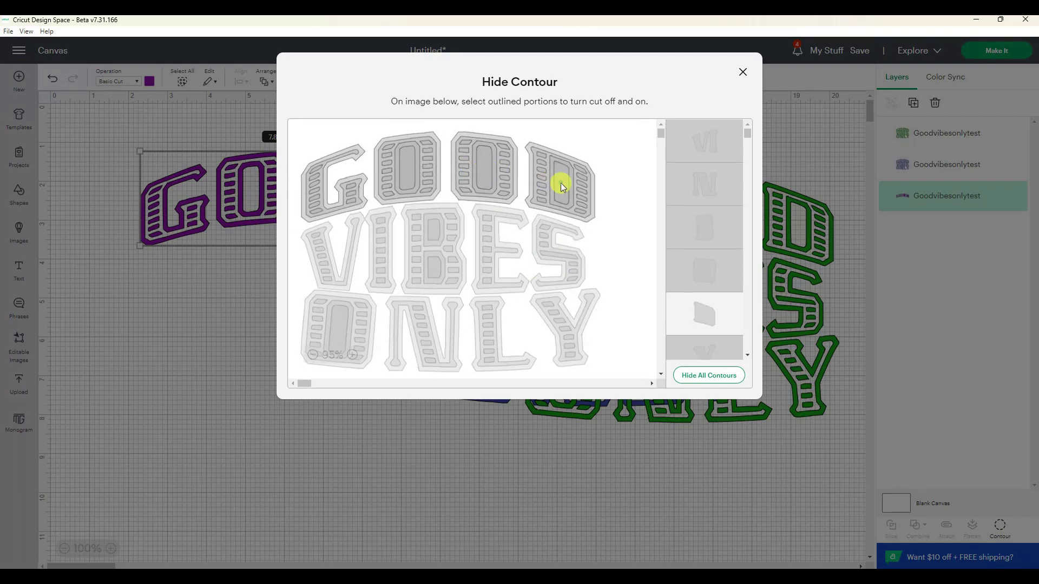
{"action": "left_click", "coordinate": [743, 72]}
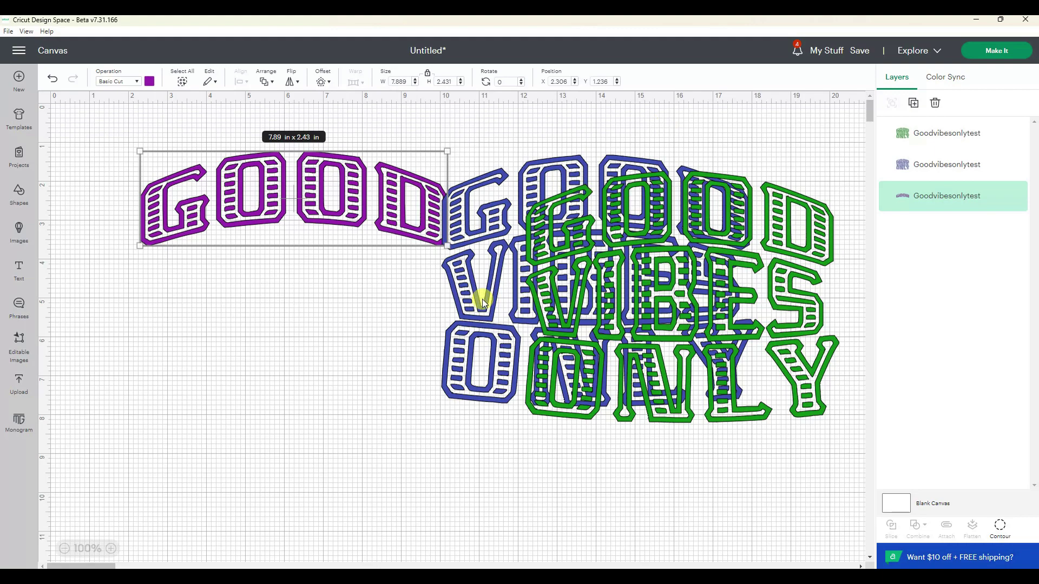
- Move the blue GOOD VIBES ONLY layer on top of the purple layer
{"action": "left_click", "coordinate": [531, 438]}
{"action": "left_click_drag", "start_coordinate": [443, 301], "coordinate": [173, 289]}
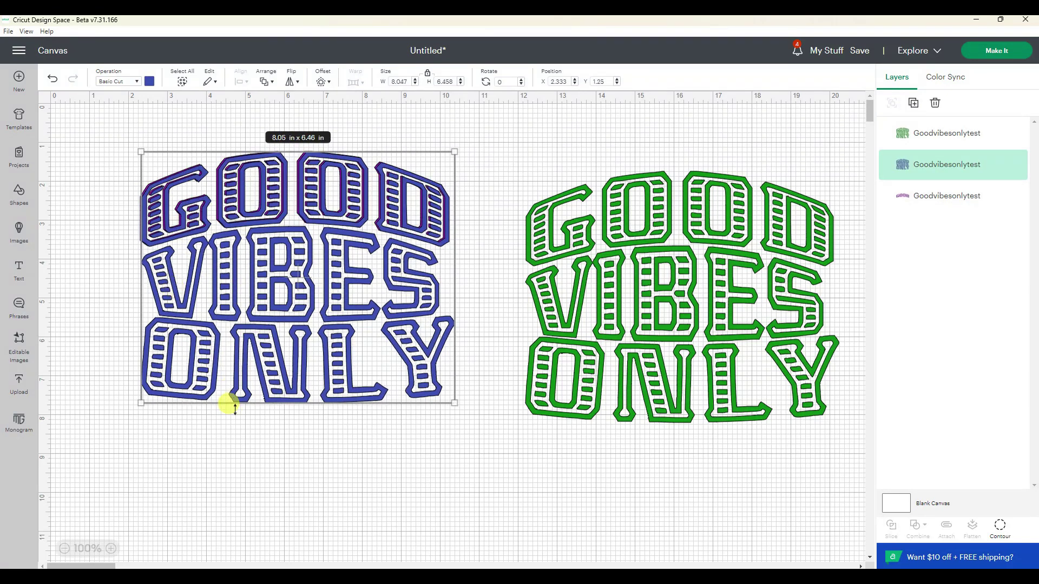
{"action": "left_click", "coordinate": [227, 400]}
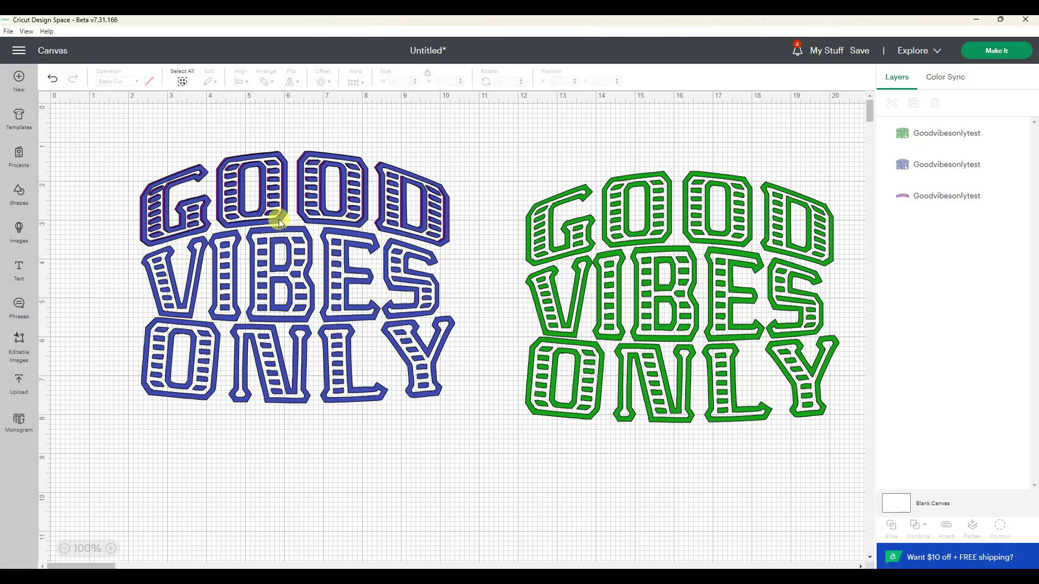
- Select both layers and apply Align Top, Center Horizontally and Align Left
{"action": "left_click_drag", "start_coordinate": [109, 135], "coordinate": [494, 447]}
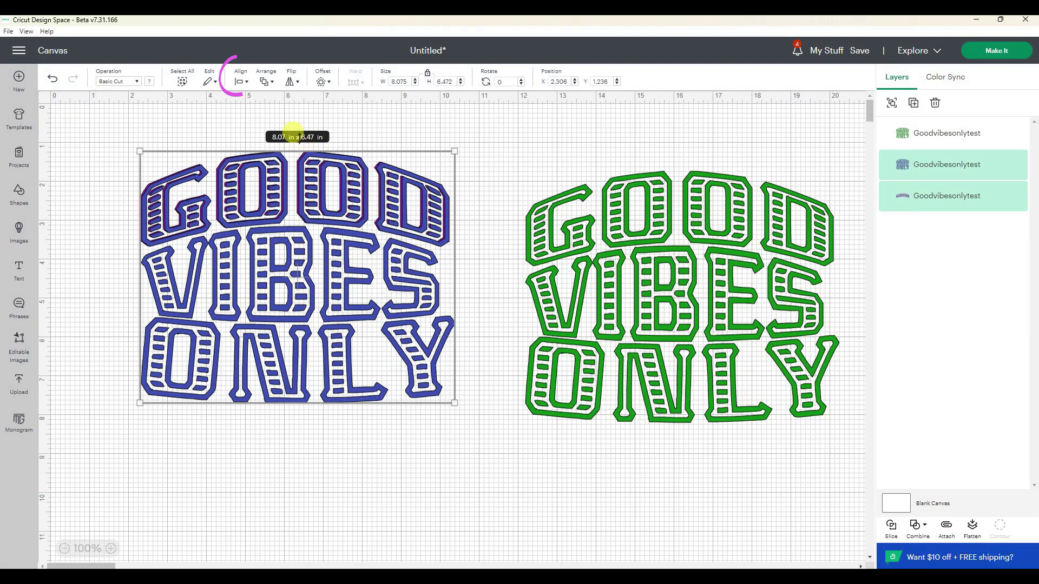
{"action": "left_click", "coordinate": [240, 80]}
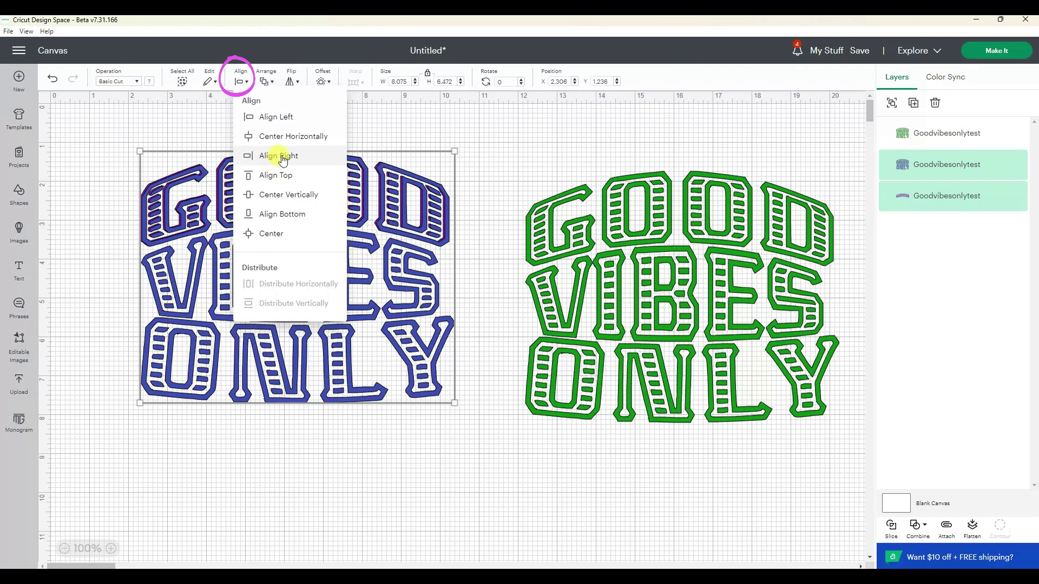
{"action": "left_click", "coordinate": [275, 174]}
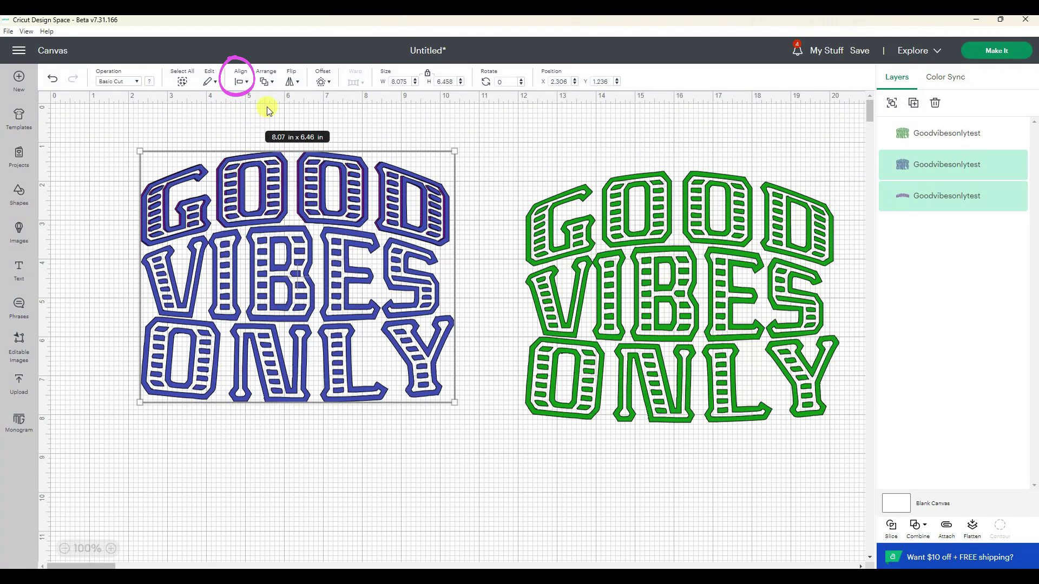
{"action": "left_click", "coordinate": [243, 80]}
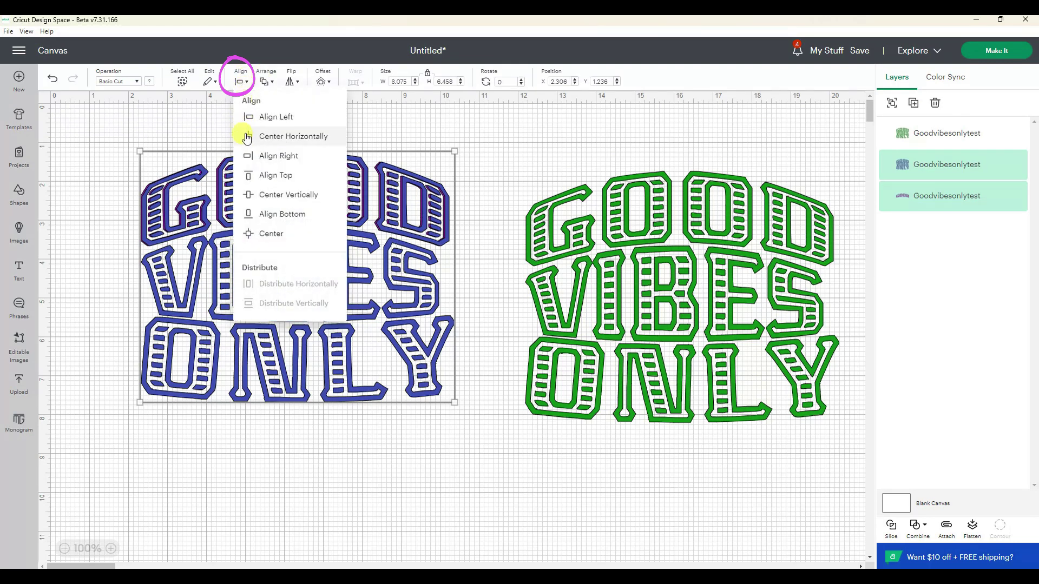
{"action": "left_click", "coordinate": [276, 137]}
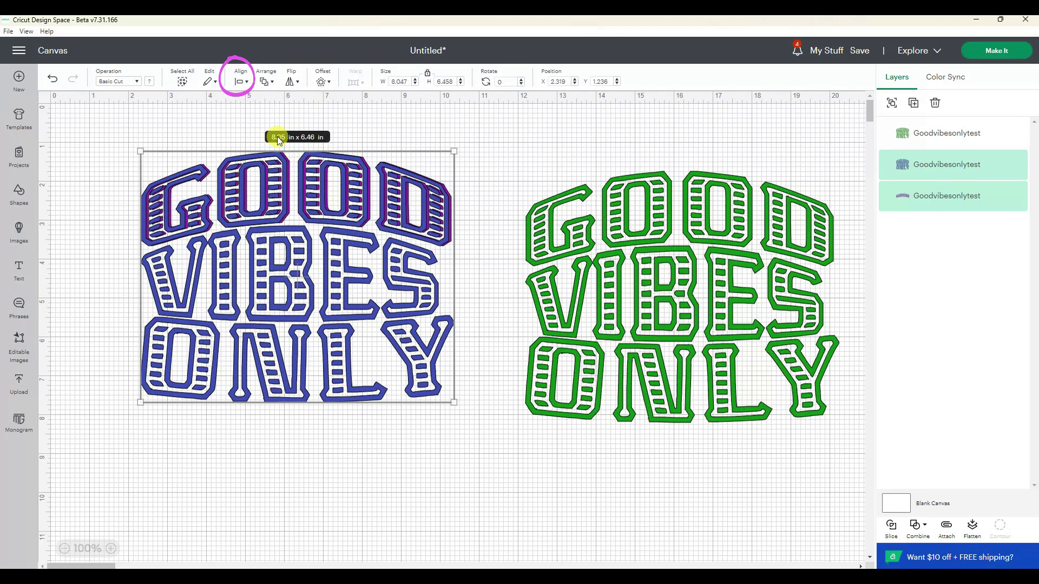
{"action": "left_click", "coordinate": [242, 82]}
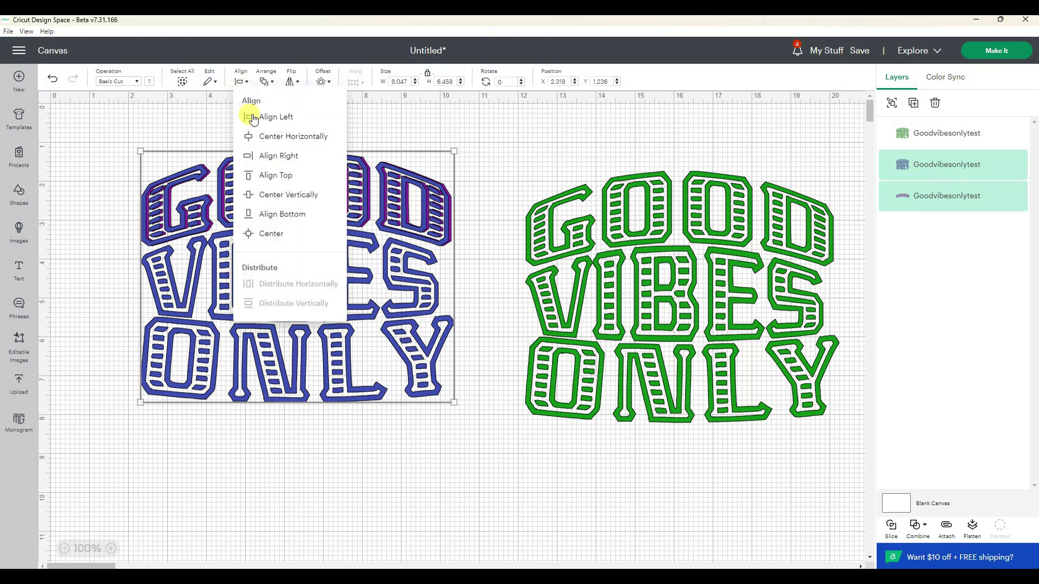
{"action": "left_click", "coordinate": [271, 118]}
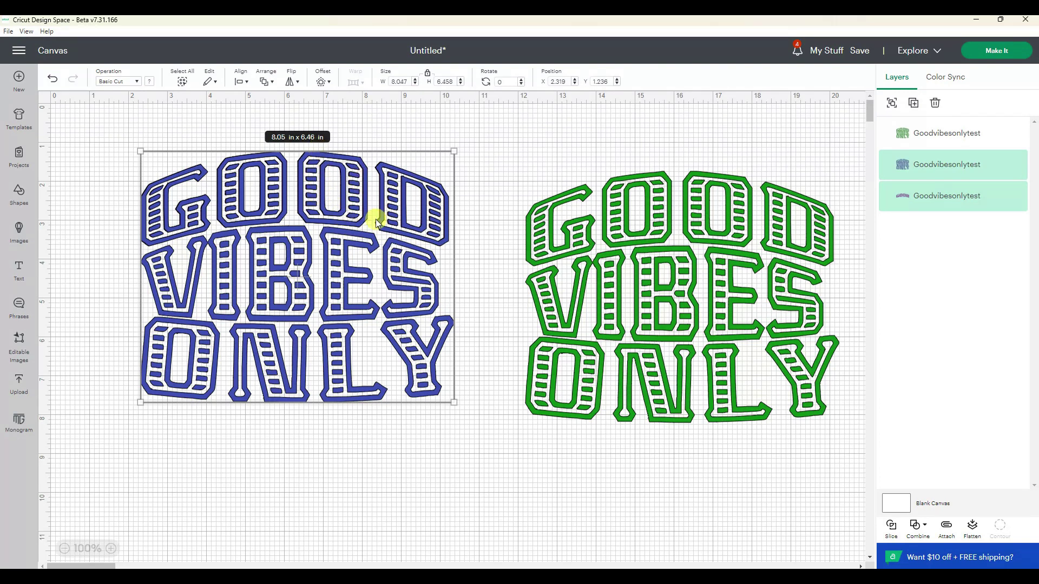
{"action": "left_click", "coordinate": [477, 254]}
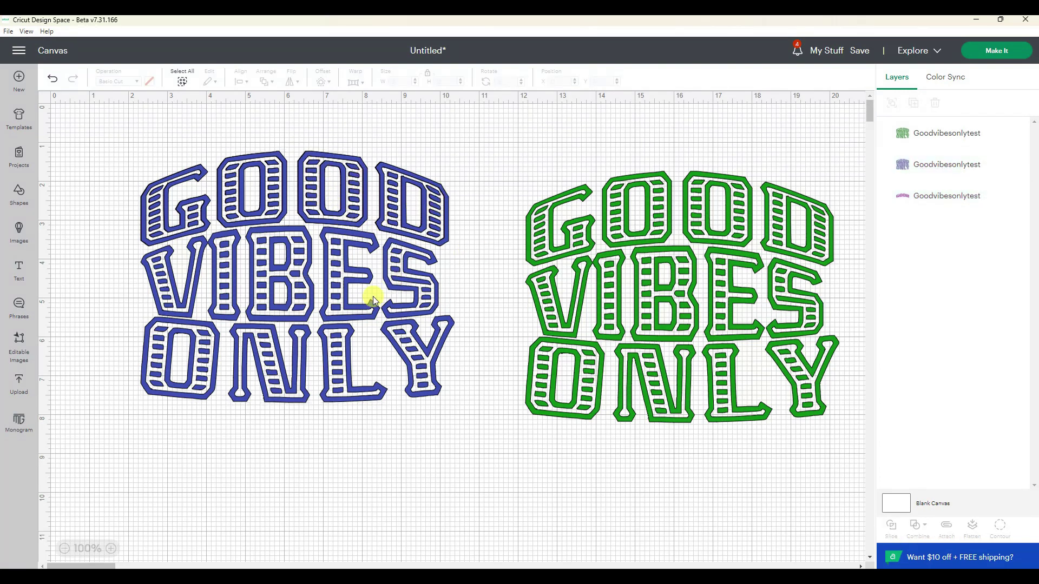
- Open Hide Contour for the blue layer and hide a piece near the B, the G and O contours
{"action": "left_click", "coordinate": [356, 303]}
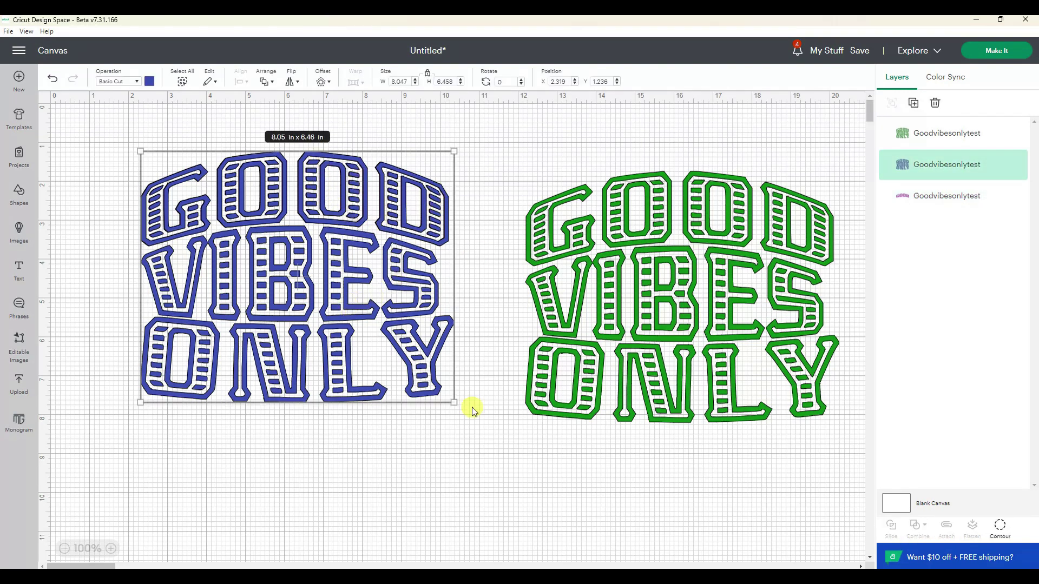
{"action": "left_click", "coordinate": [999, 530]}
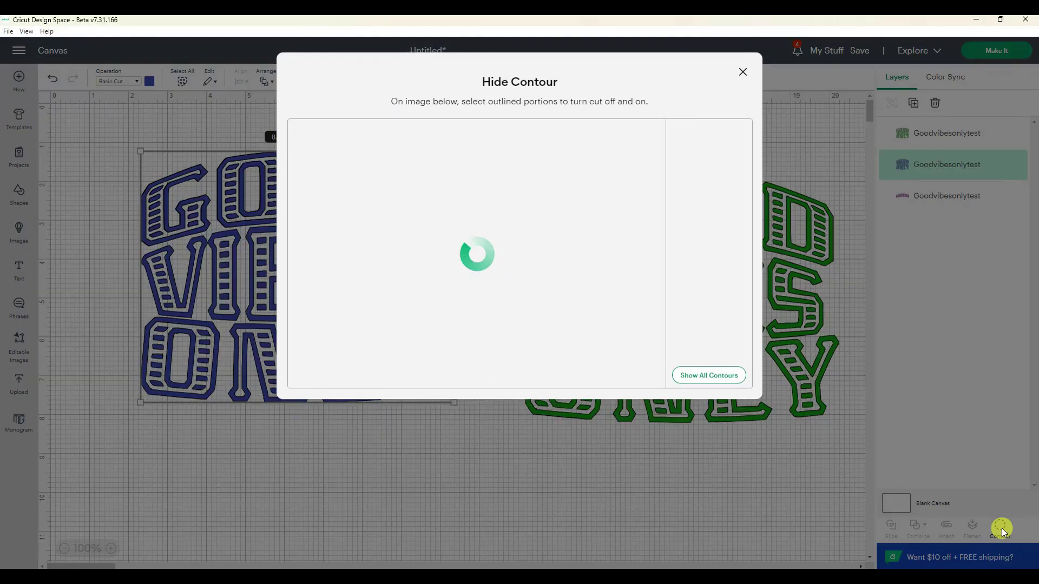
{"action": "left_click", "coordinate": [411, 209]}
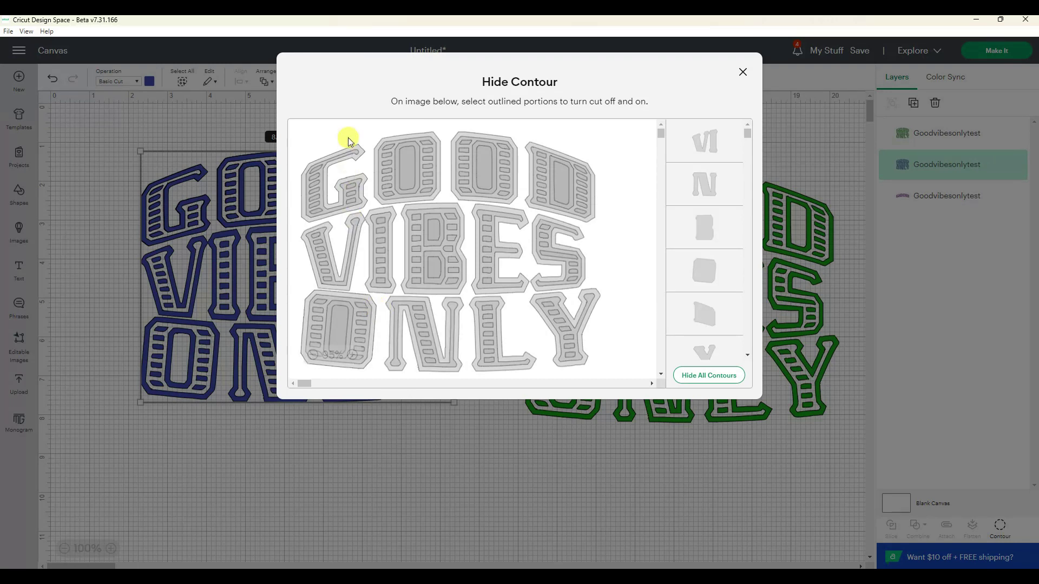
{"action": "left_click", "coordinate": [366, 162]}
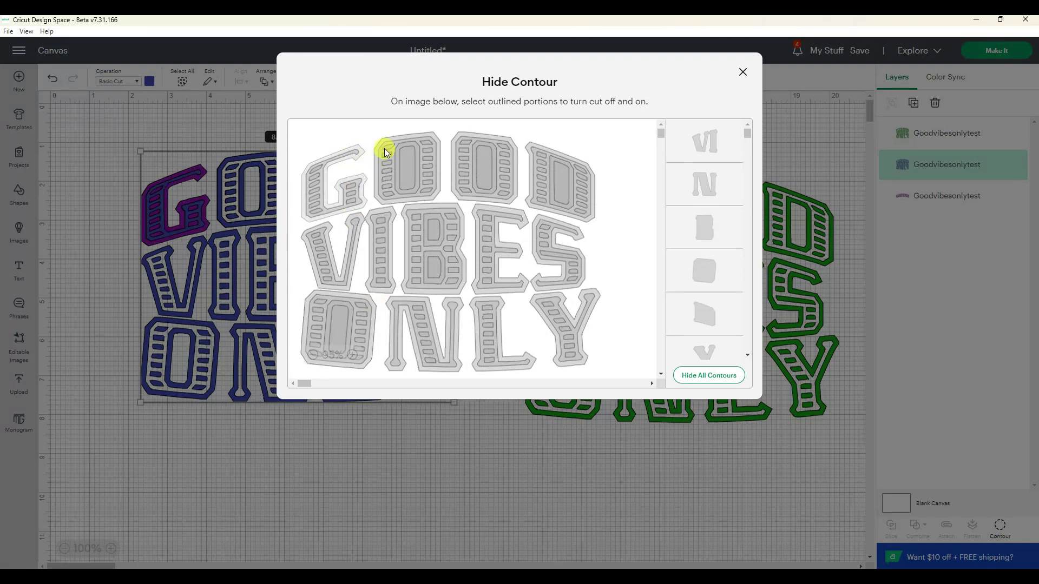
{"action": "left_click", "coordinate": [381, 141]}
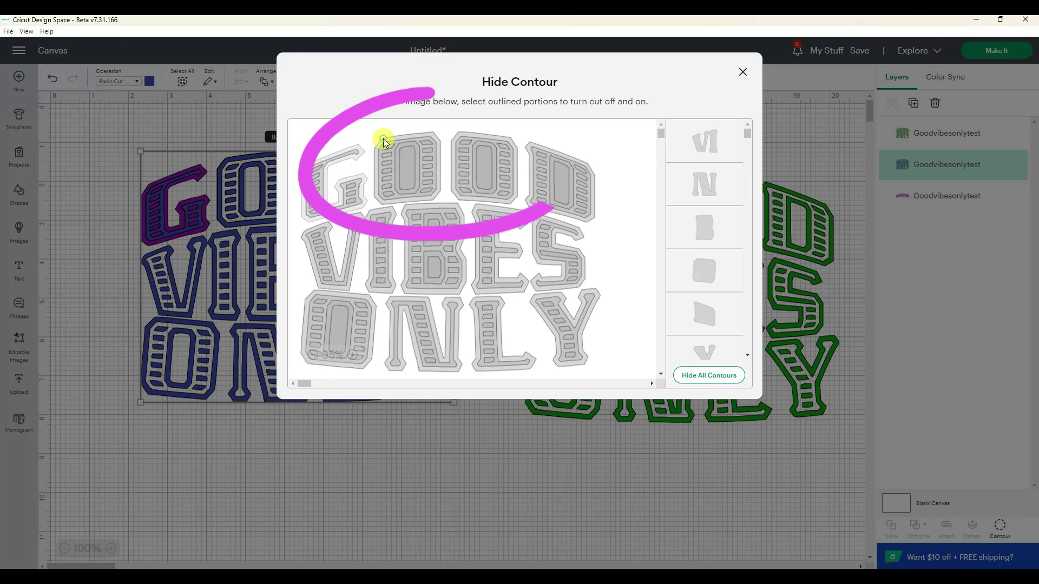
{"action": "left_click", "coordinate": [476, 137]}
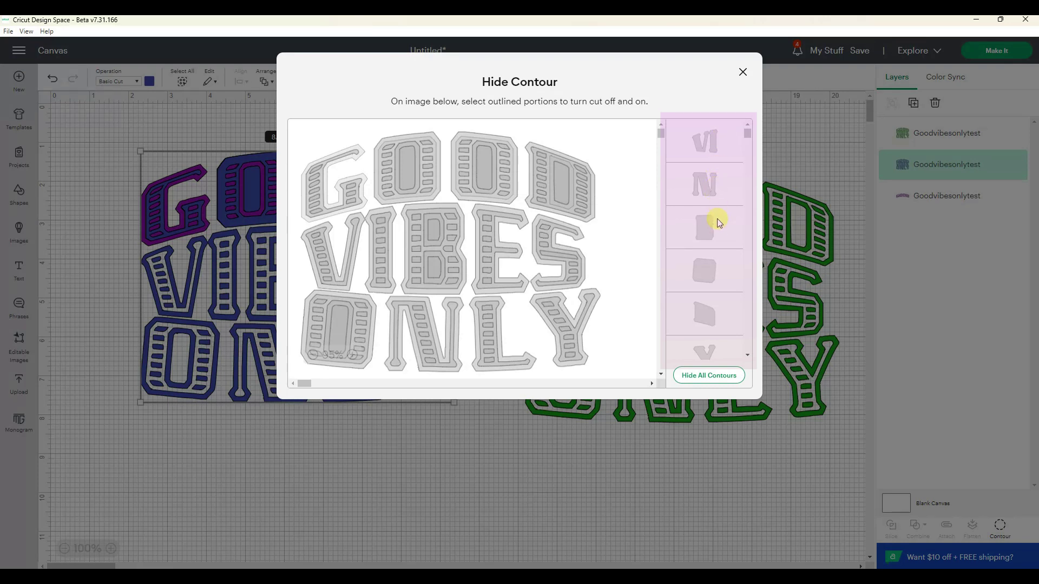
- Hide the Y, L and G contour pieces from the Hide Contour list
{"action": "scroll", "coordinate": [712, 245], "scroll_direction": "down", "scroll_amount": 2}
{"action": "left_click", "coordinate": [712, 248]}
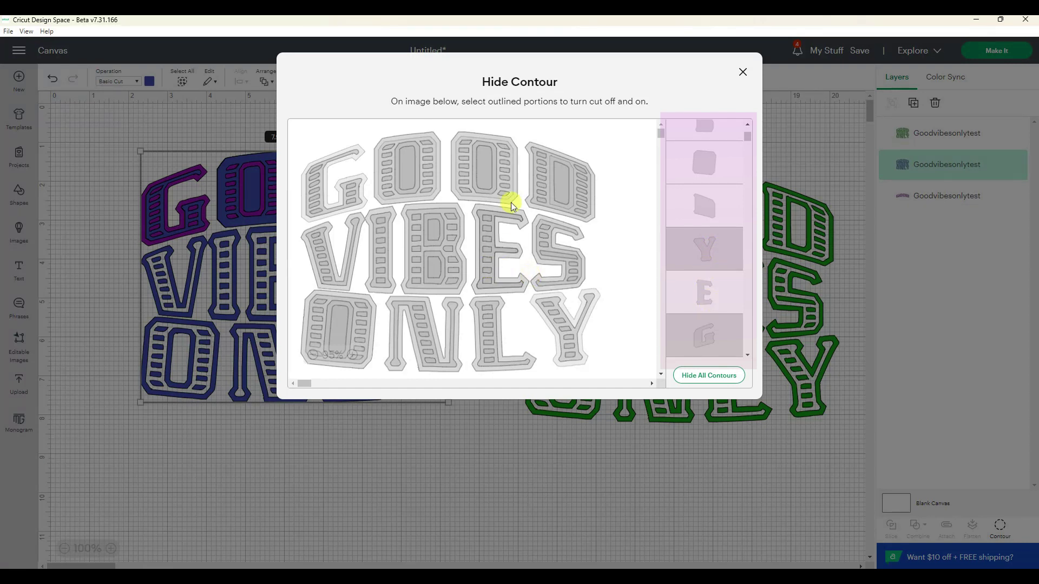
{"action": "scroll", "coordinate": [724, 308], "scroll_direction": "down", "scroll_amount": 1}
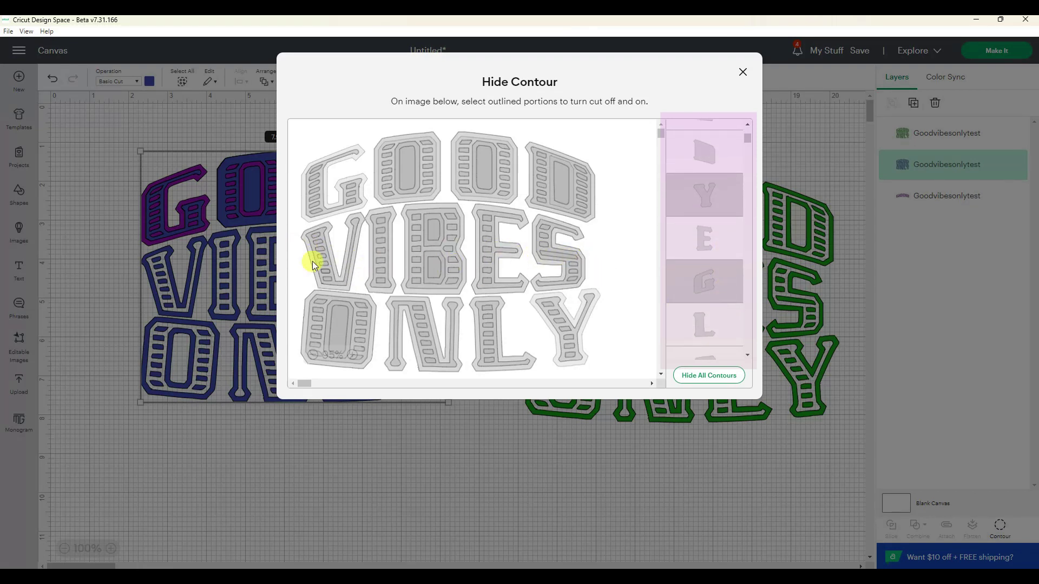
{"action": "left_click", "coordinate": [726, 328]}
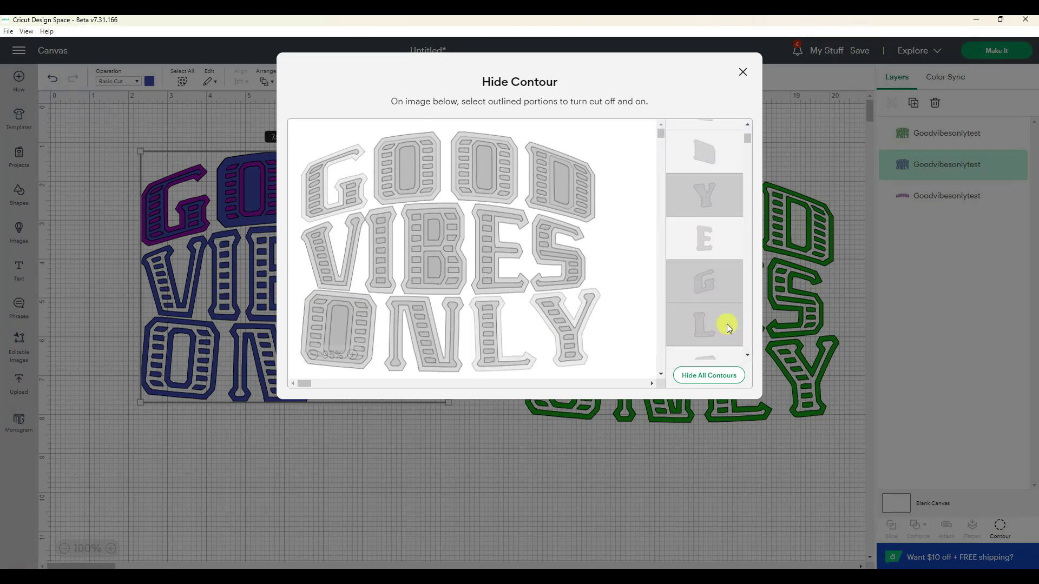
{"action": "scroll", "coordinate": [713, 321], "scroll_direction": "down", "scroll_amount": 2}
{"action": "scroll", "coordinate": [713, 320], "scroll_direction": "down", "scroll_amount": 2}
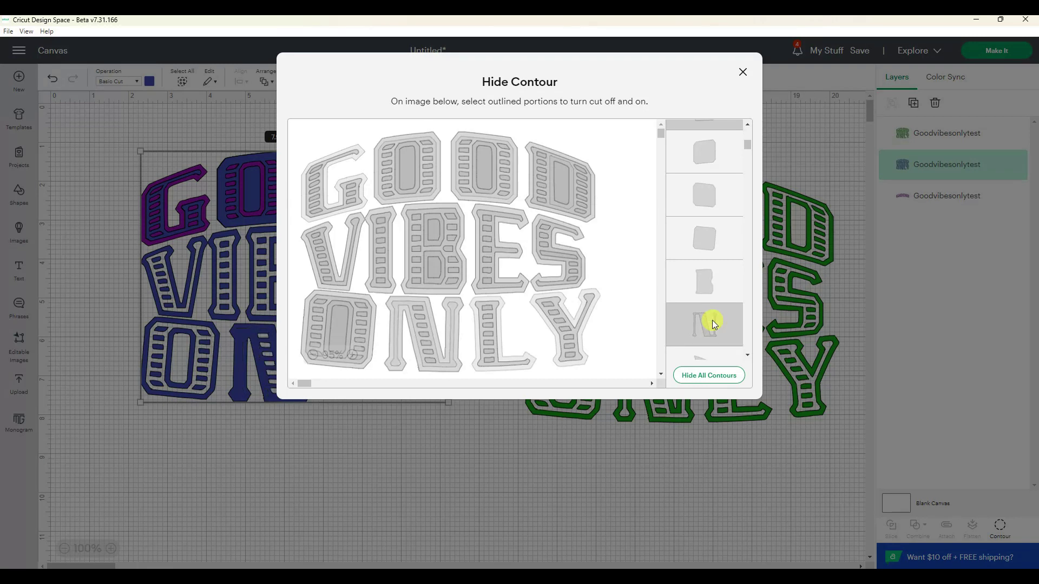
{"action": "scroll", "coordinate": [712, 323], "scroll_direction": "down", "scroll_amount": 2}
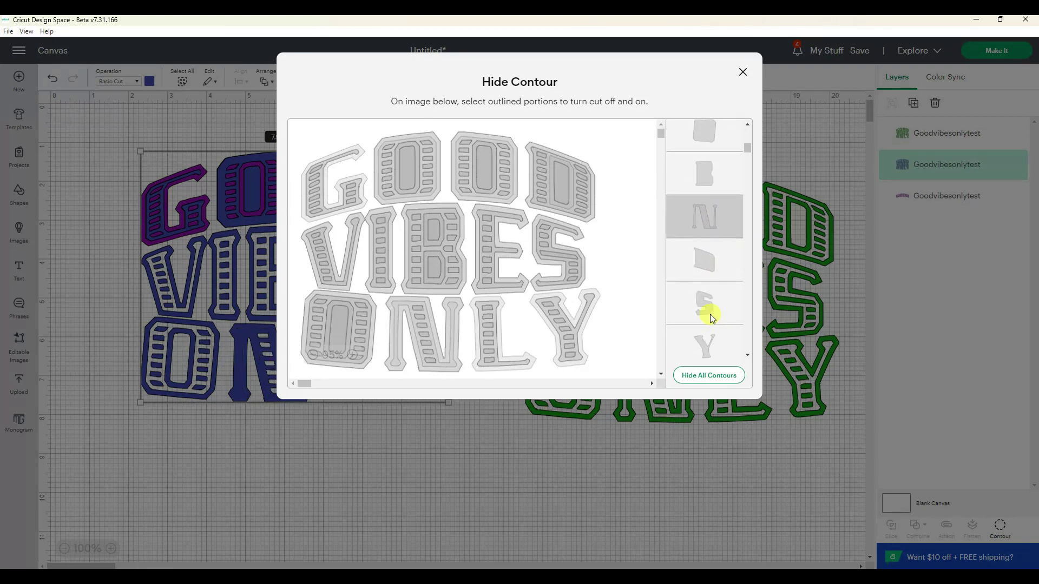
{"action": "scroll", "coordinate": [710, 315], "scroll_direction": "down", "scroll_amount": 1}
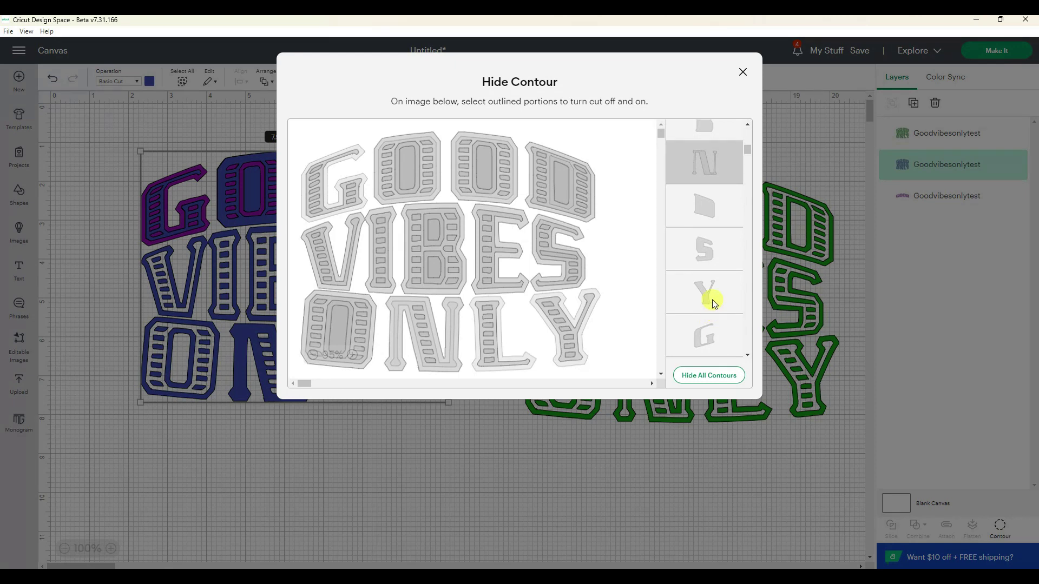
{"action": "left_click", "coordinate": [712, 300]}
{"action": "left_click", "coordinate": [709, 332]}
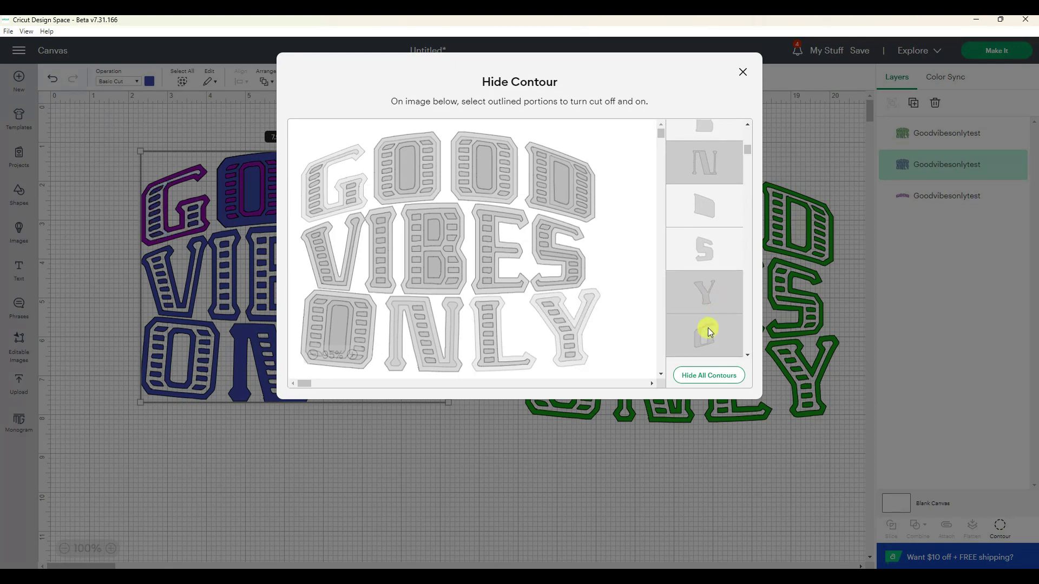
{"action": "scroll", "coordinate": [711, 325], "scroll_direction": "down", "scroll_amount": 2}
{"action": "scroll", "coordinate": [709, 321], "scroll_direction": "down", "scroll_amount": 2}
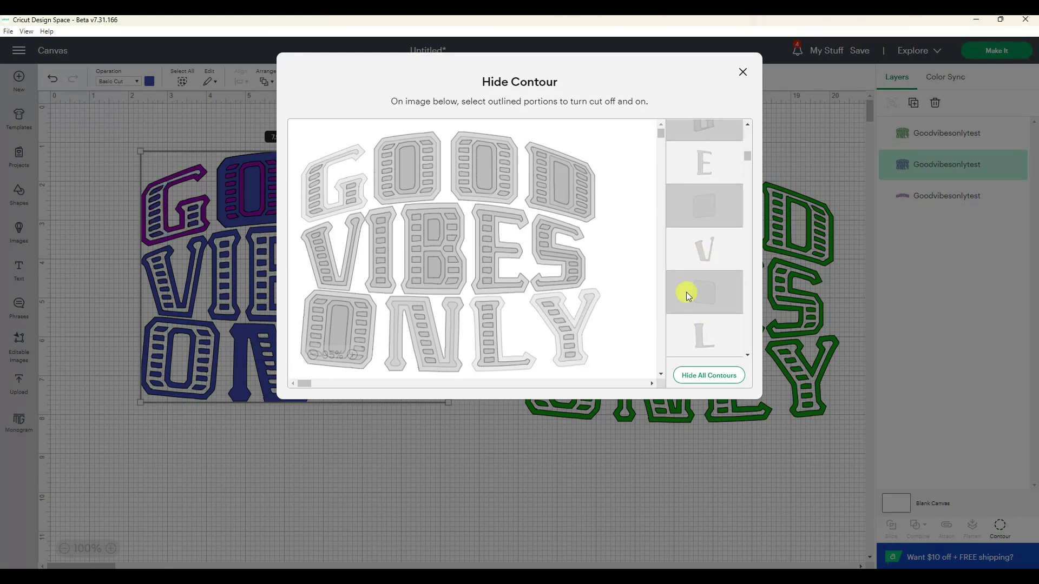
{"action": "left_click", "coordinate": [716, 349]}
{"action": "scroll", "coordinate": [716, 349], "scroll_direction": "down", "scroll_amount": 4}
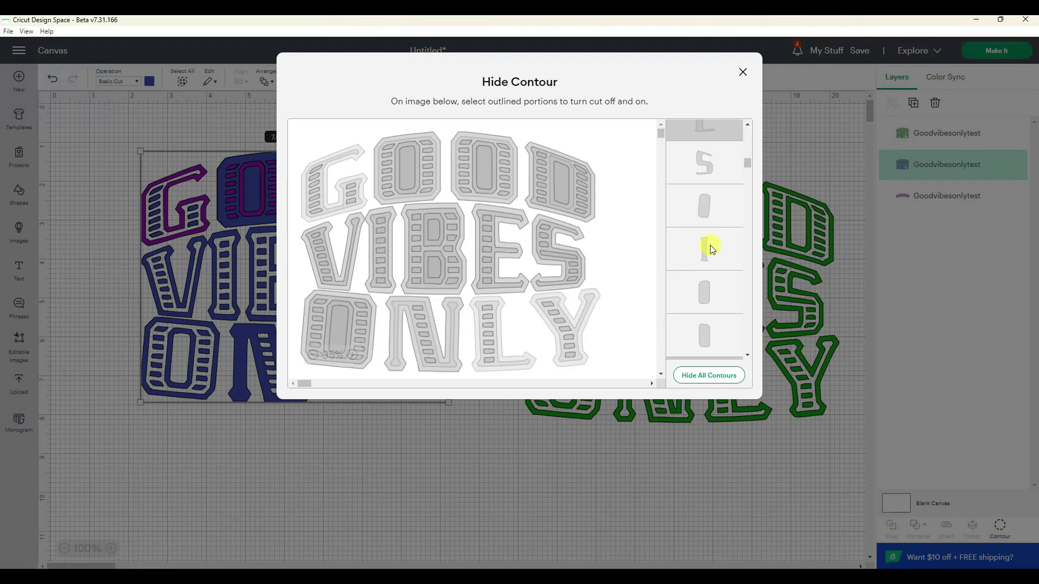
{"action": "scroll", "coordinate": [710, 249], "scroll_direction": "down", "scroll_amount": 5}
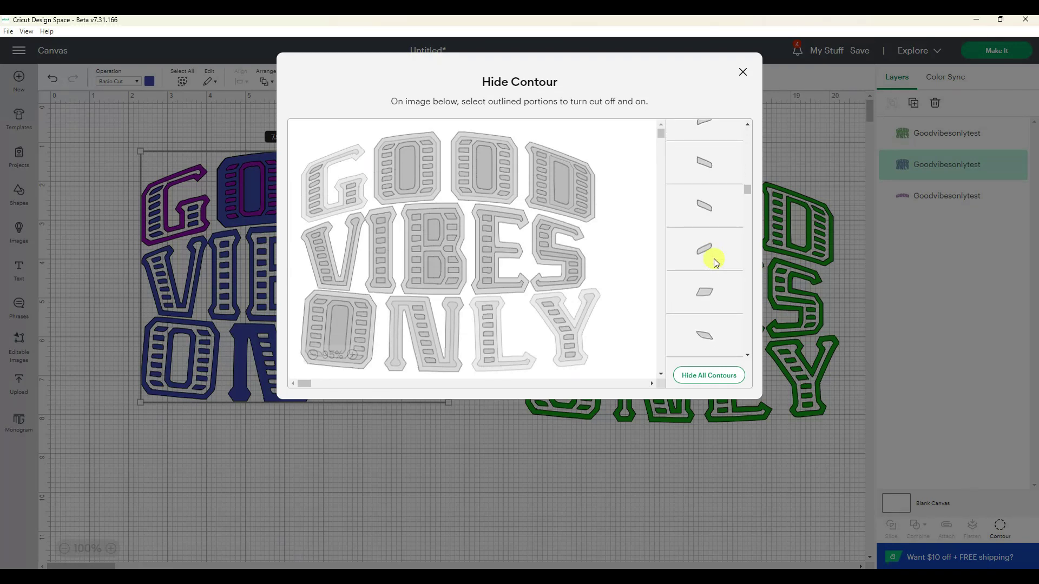
{"action": "scroll", "coordinate": [714, 261], "scroll_direction": "down", "scroll_amount": 5}
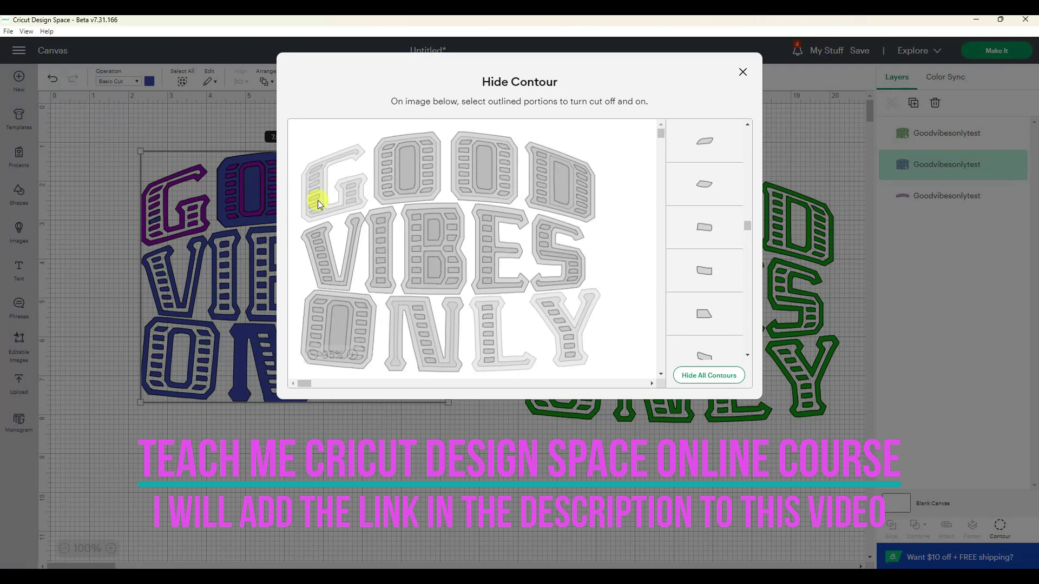
- Toggle the contour of the first O in GOOD on the blue layer
{"action": "left_click", "coordinate": [397, 147]}
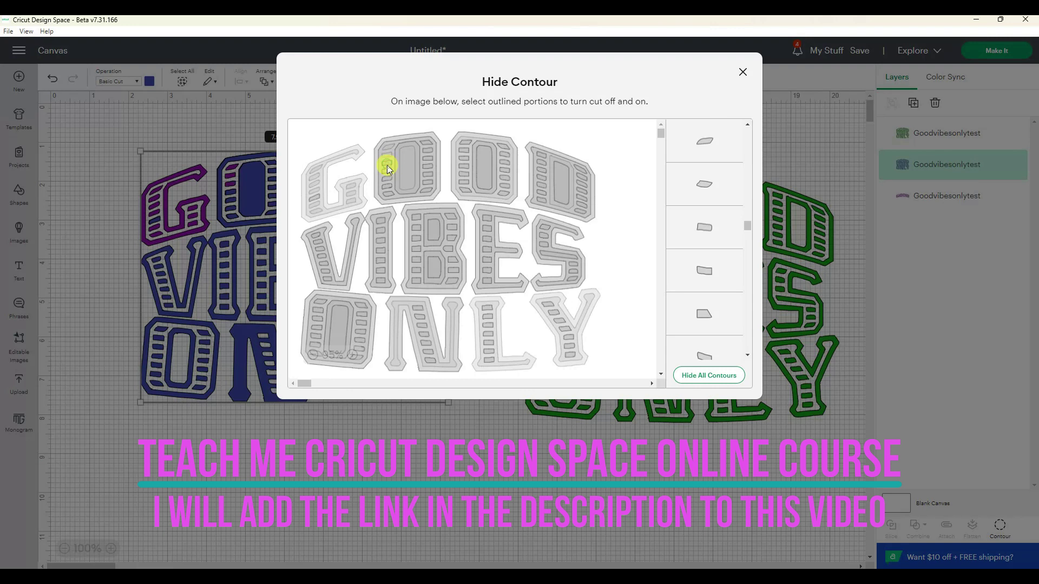
{"action": "left_click", "coordinate": [388, 194]}
- Hide the O, N, L and Y of ONLY on the blue layer, including the O's slats
{"action": "left_click", "coordinate": [430, 186]}
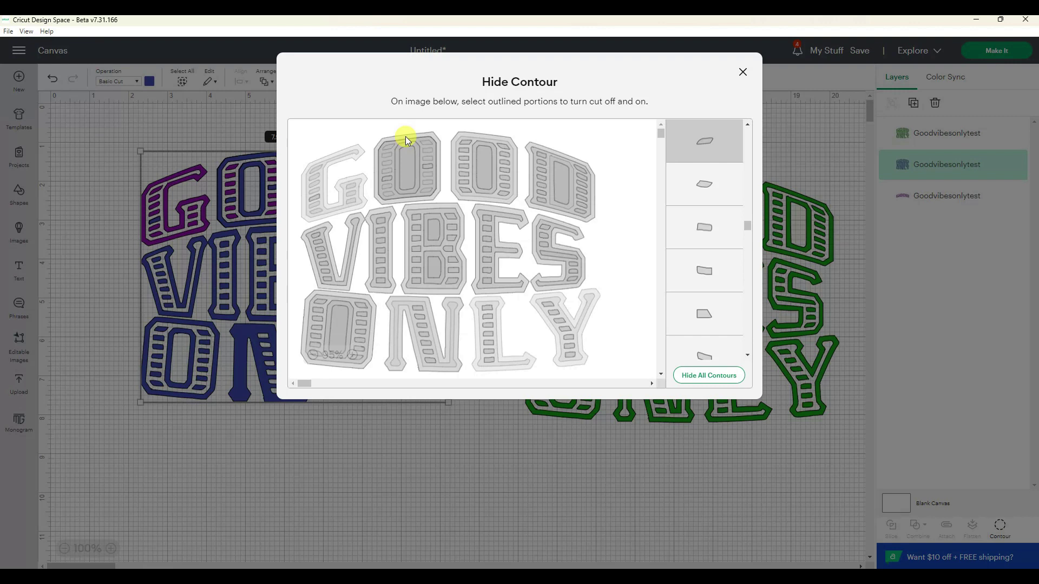
{"action": "left_click", "coordinate": [367, 332]}
{"action": "left_click", "coordinate": [362, 336]}
{"action": "left_click", "coordinate": [363, 348]}
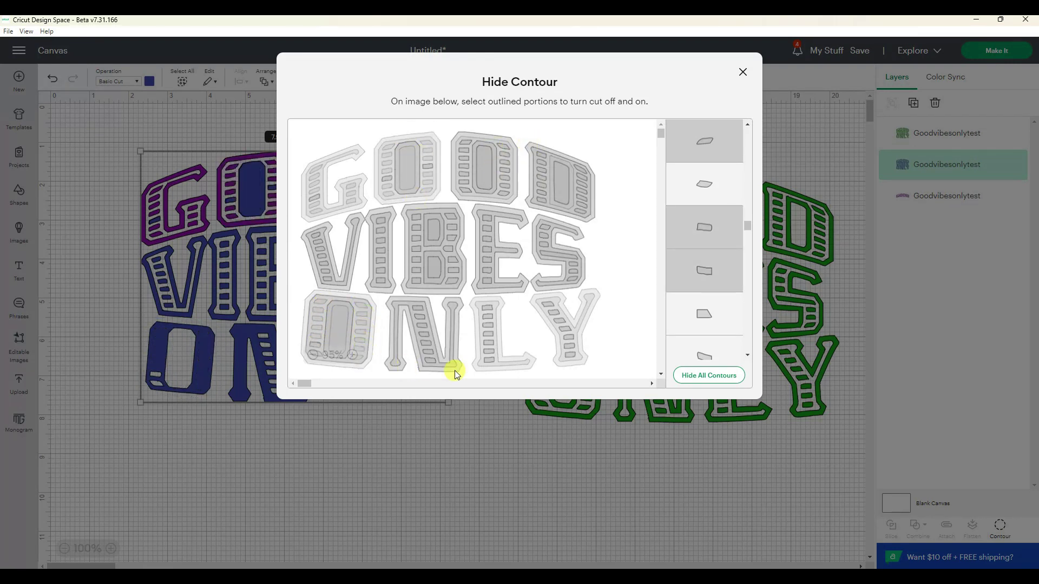
{"action": "left_click", "coordinate": [455, 367]}
{"action": "left_click", "coordinate": [399, 367]}
{"action": "left_click", "coordinate": [429, 352]}
{"action": "left_click", "coordinate": [494, 303]}
{"action": "left_click", "coordinate": [489, 330]}
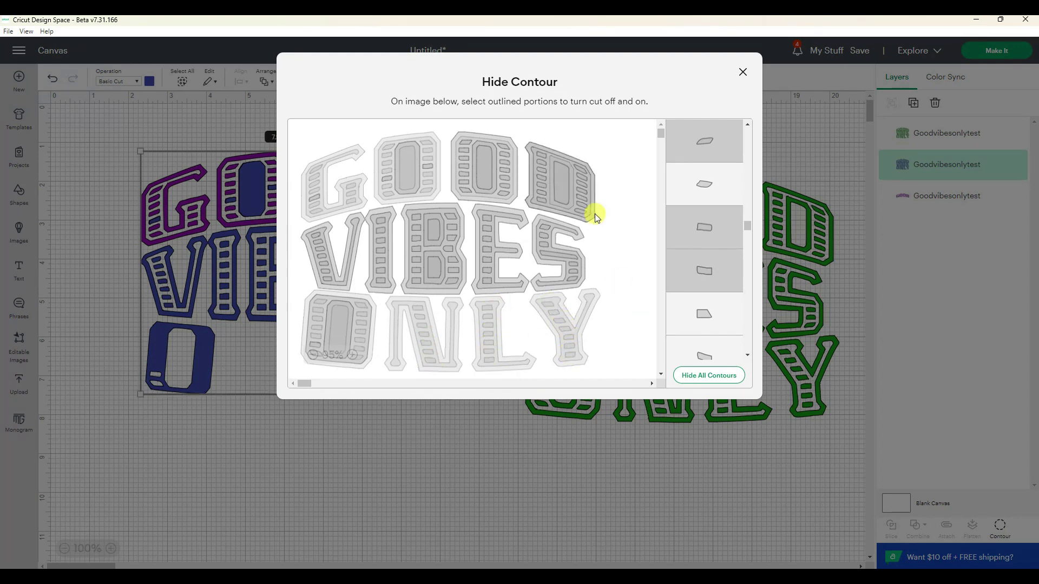
{"action": "left_click", "coordinate": [742, 73]}
- Hide the O's outer contour and leftover slat pieces of the blue ONLY from the contour list
{"action": "left_click", "coordinate": [1000, 530]}
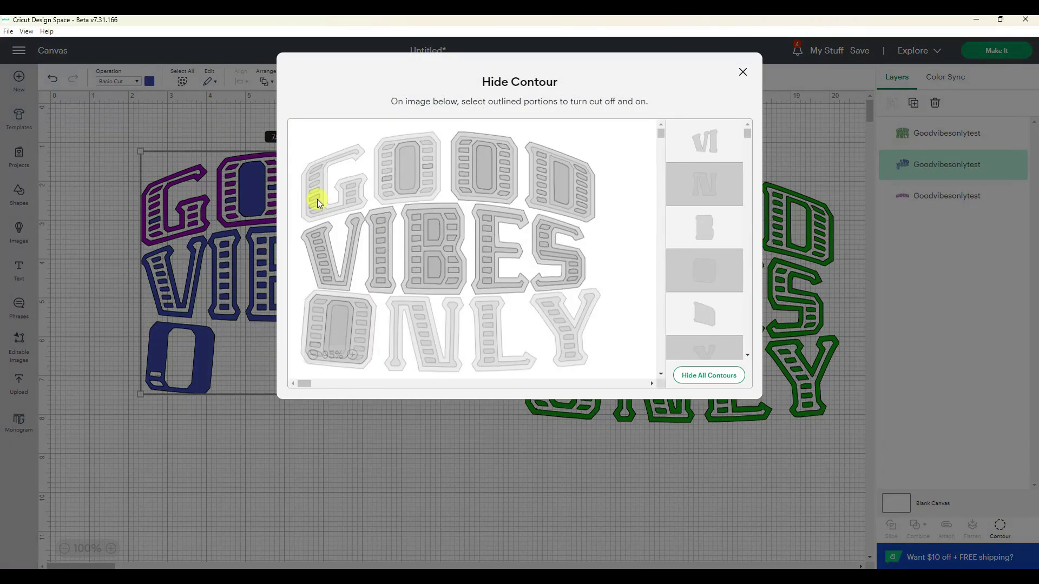
{"action": "scroll", "coordinate": [719, 158], "scroll_direction": "down", "scroll_amount": 5}
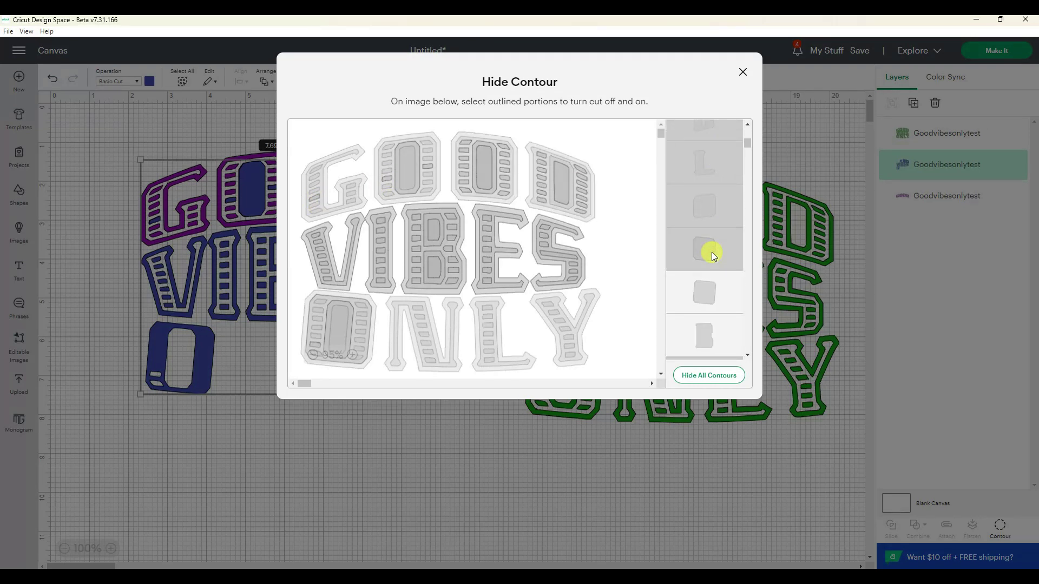
{"action": "left_click", "coordinate": [712, 252]}
{"action": "left_click", "coordinate": [726, 264]}
{"action": "scroll", "coordinate": [719, 276], "scroll_direction": "down", "scroll_amount": 2}
{"action": "left_click", "coordinate": [721, 293]}
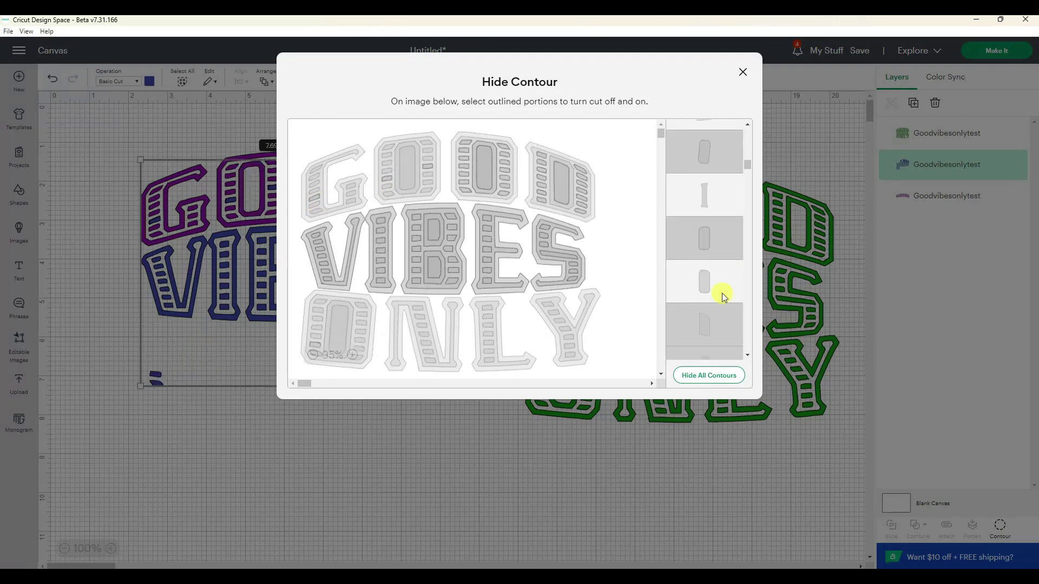
{"action": "scroll", "coordinate": [718, 314], "scroll_direction": "down", "scroll_amount": 2}
{"action": "left_click", "coordinate": [717, 308]}
{"action": "scroll", "coordinate": [720, 281], "scroll_direction": "up", "scroll_amount": 2}
{"action": "left_click", "coordinate": [723, 319]}
{"action": "scroll", "coordinate": [719, 303], "scroll_direction": "down", "scroll_amount": 2}
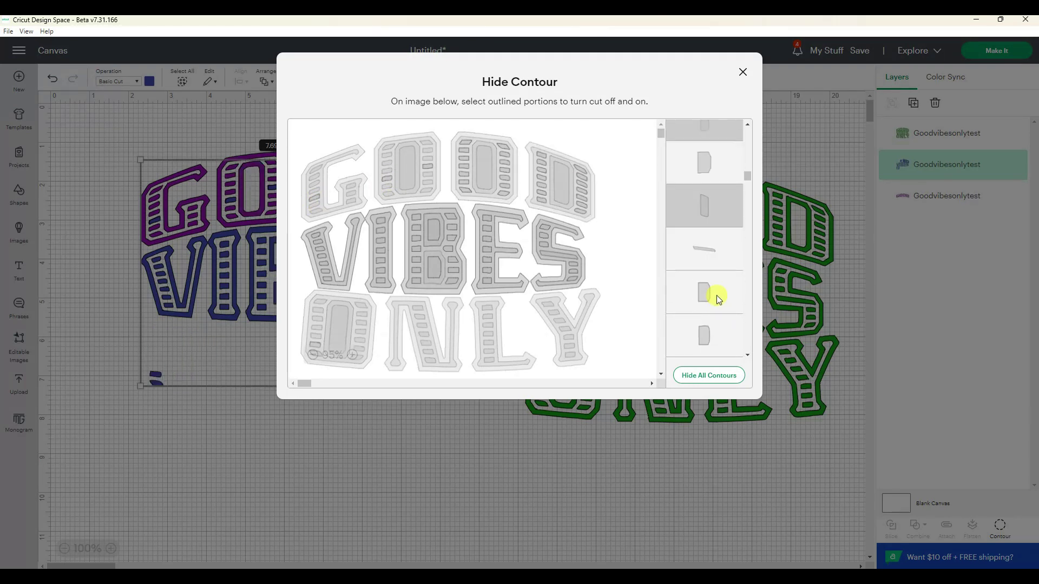
{"action": "left_click", "coordinate": [716, 271]}
{"action": "scroll", "coordinate": [715, 296], "scroll_direction": "down", "scroll_amount": 1}
{"action": "left_click", "coordinate": [715, 300]}
{"action": "scroll", "coordinate": [710, 314], "scroll_direction": "down", "scroll_amount": 1}
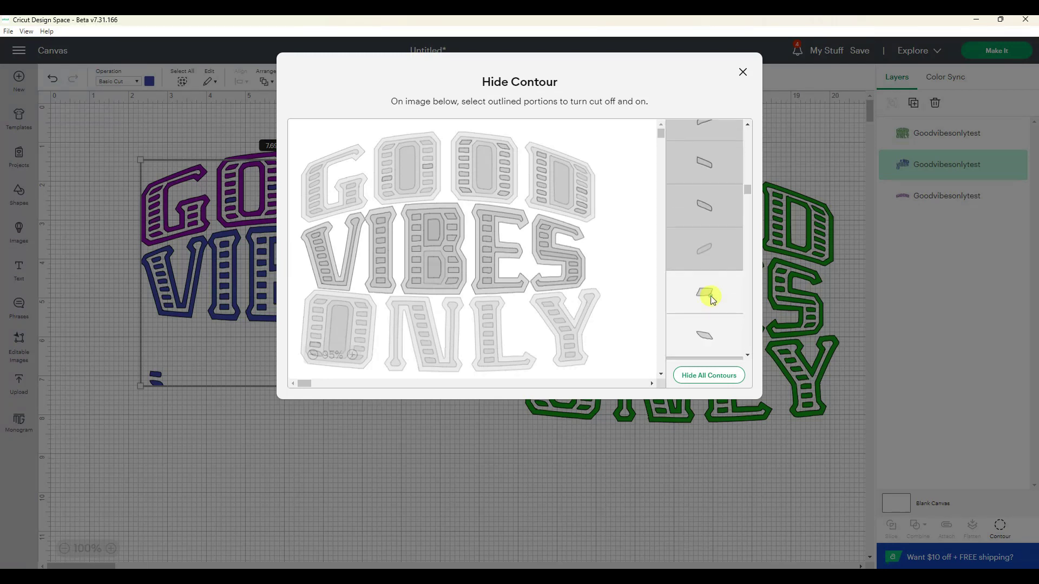
{"action": "left_click", "coordinate": [708, 294]}
{"action": "scroll", "coordinate": [712, 290], "scroll_direction": "down", "scroll_amount": 1}
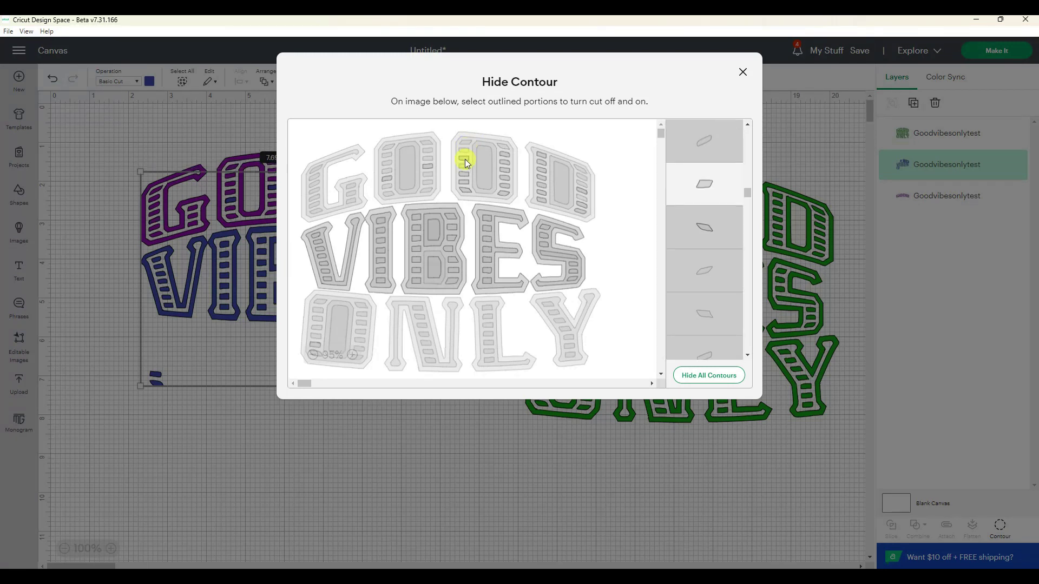
- Hide stray pieces near both O's of GOOD and finish hiding contours on the blue layer
{"action": "left_click", "coordinate": [503, 162]}
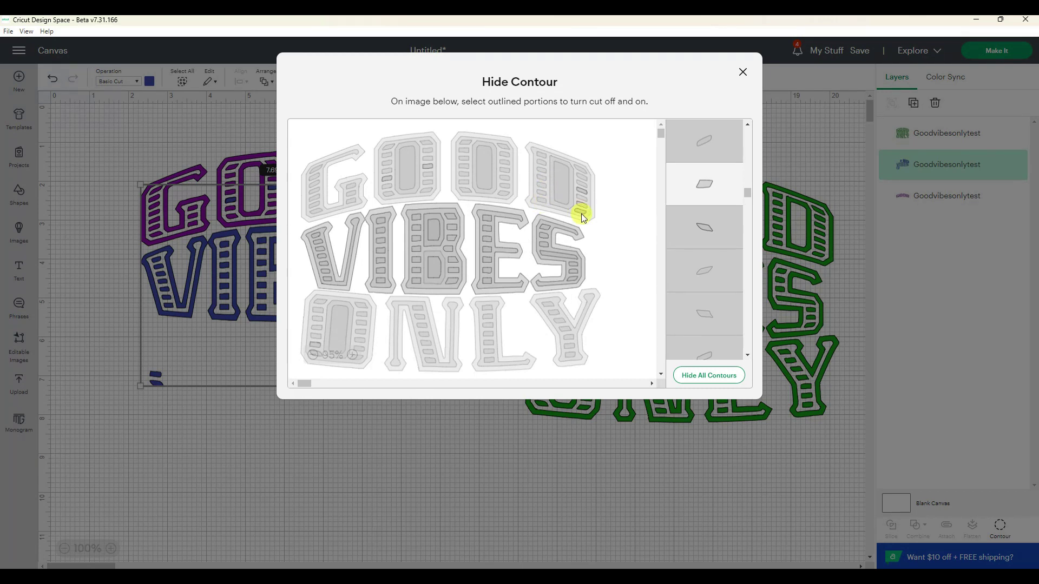
{"action": "left_click", "coordinate": [391, 180]}
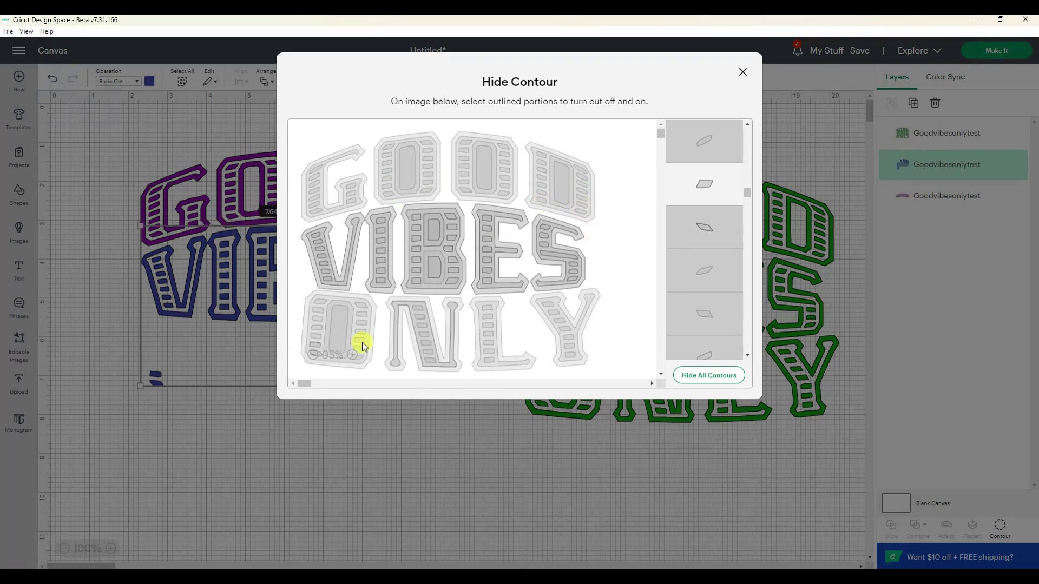
{"action": "left_click", "coordinate": [312, 355]}
{"action": "left_click", "coordinate": [743, 72]}
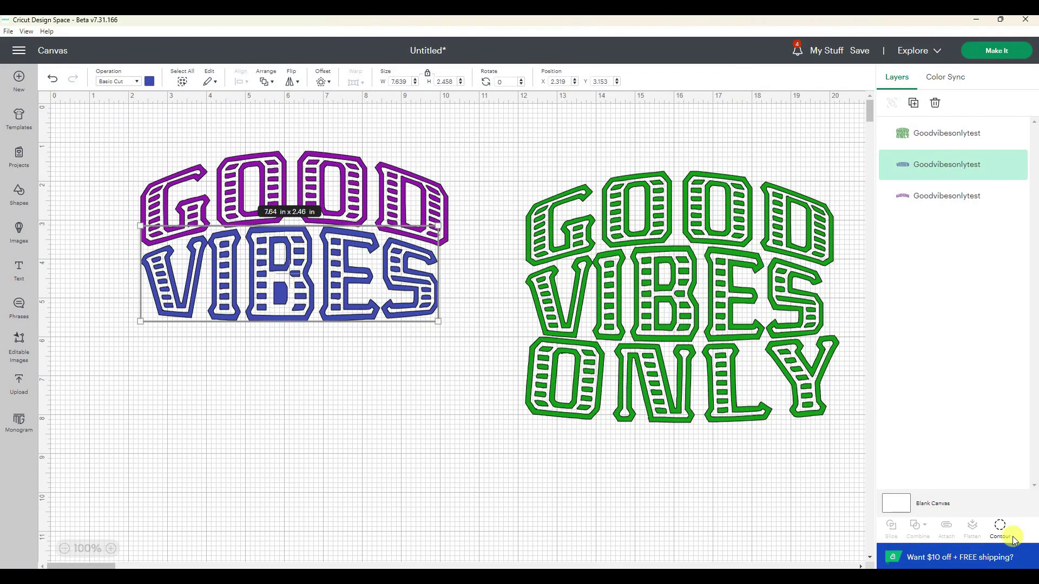
{"action": "left_click", "coordinate": [999, 528]}
- Group the purple GOOD and blue VIBES layers and move the green design onto them
{"action": "left_click_drag", "start_coordinate": [81, 144], "coordinate": [490, 410]}
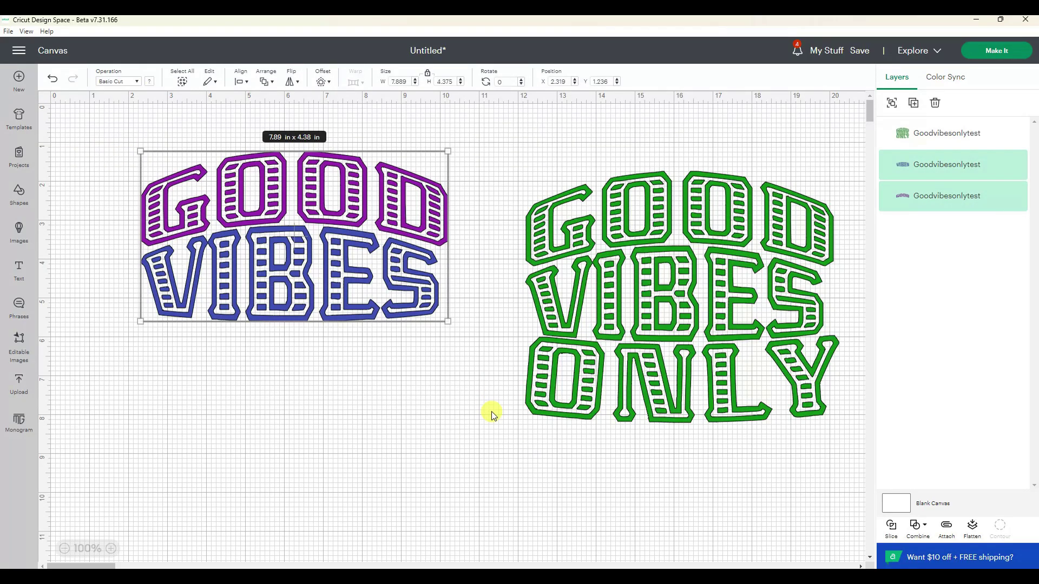
{"action": "left_click", "coordinate": [891, 102]}
{"action": "left_click_drag", "start_coordinate": [686, 292], "coordinate": [291, 275]}
{"action": "left_click", "coordinate": [563, 264]}
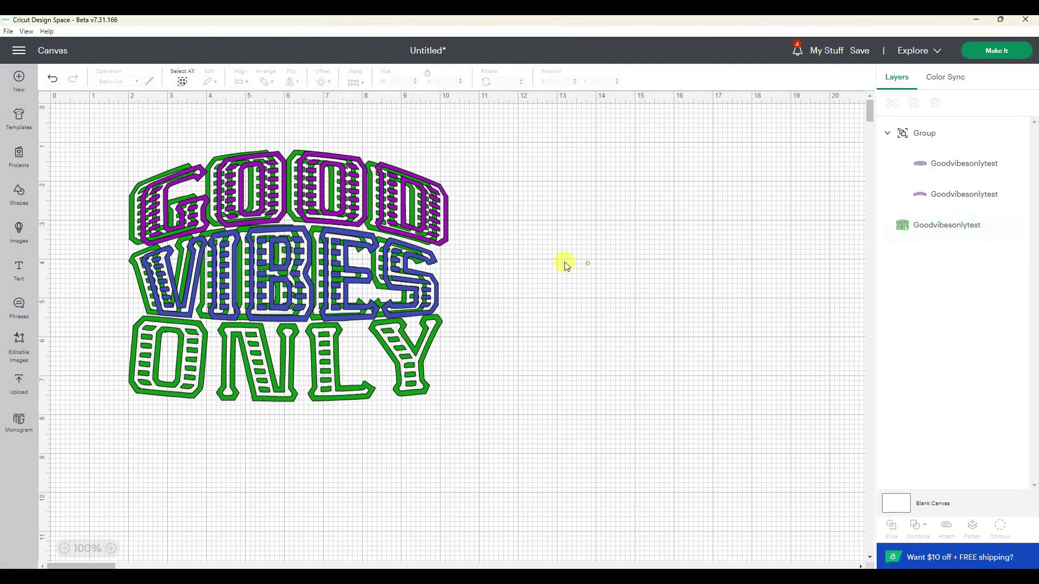
- Align the whole stack left and top, then start Hide Contour on the green layer
{"action": "left_click_drag", "start_coordinate": [97, 143], "coordinate": [641, 423]}
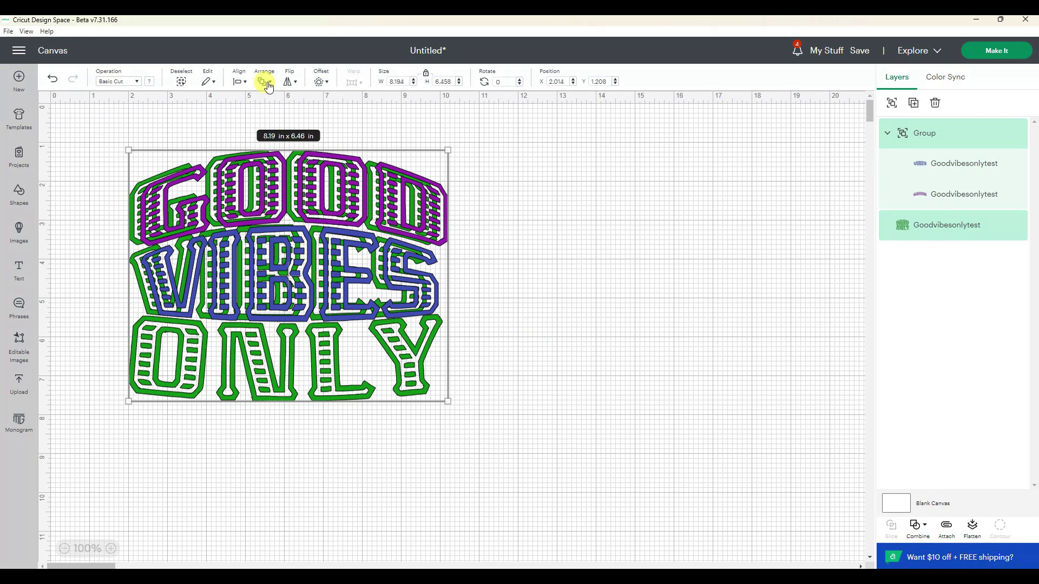
{"action": "left_click", "coordinate": [239, 83]}
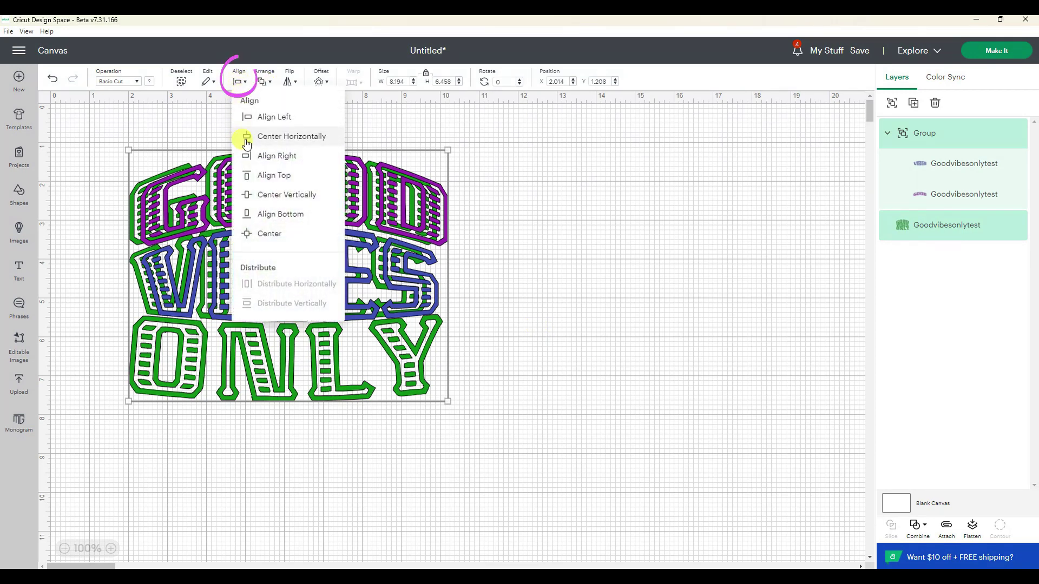
{"action": "left_click", "coordinate": [264, 118]}
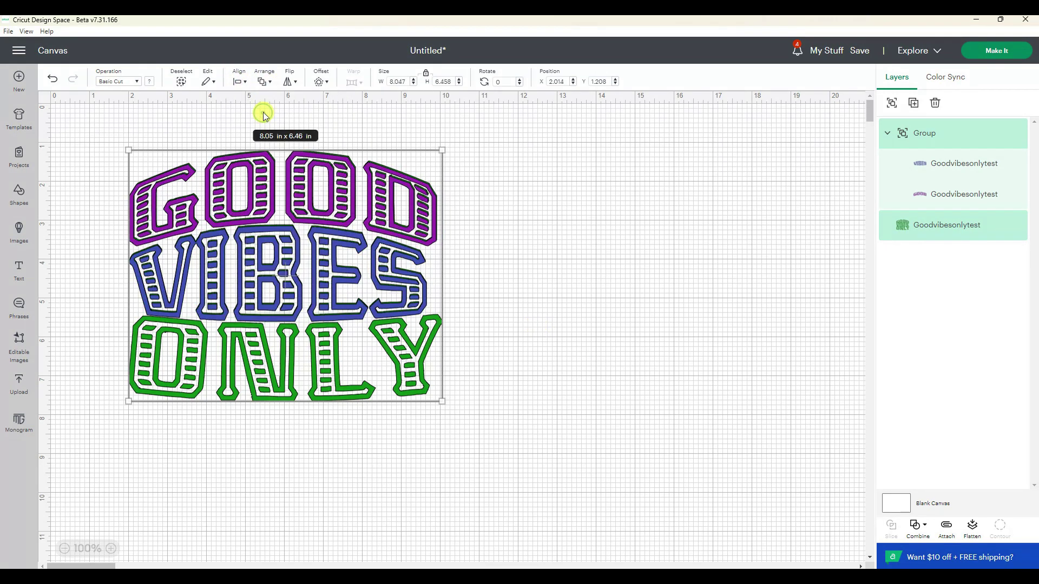
{"action": "left_click", "coordinate": [240, 80]}
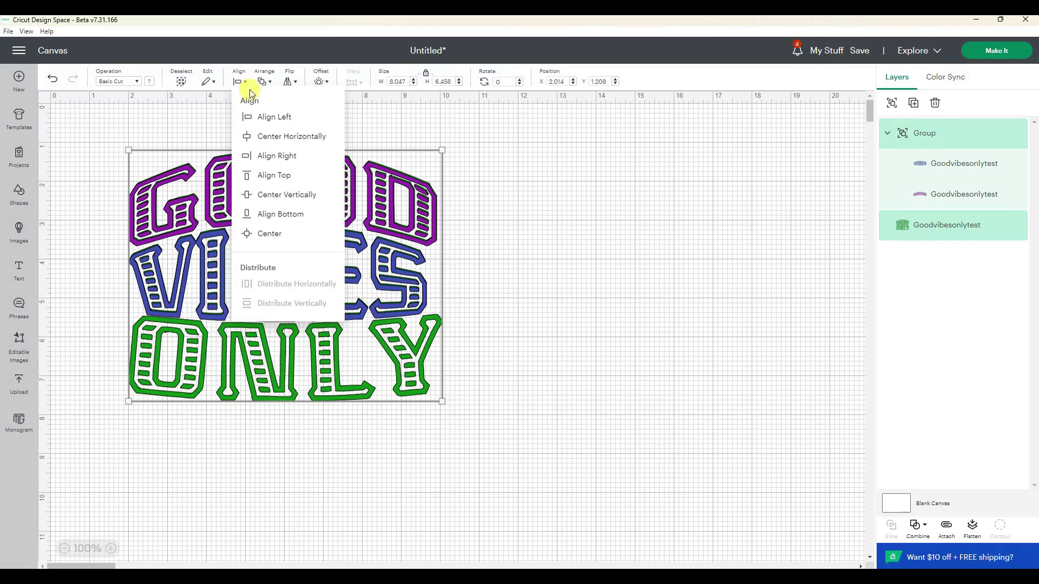
{"action": "left_click", "coordinate": [272, 179]}
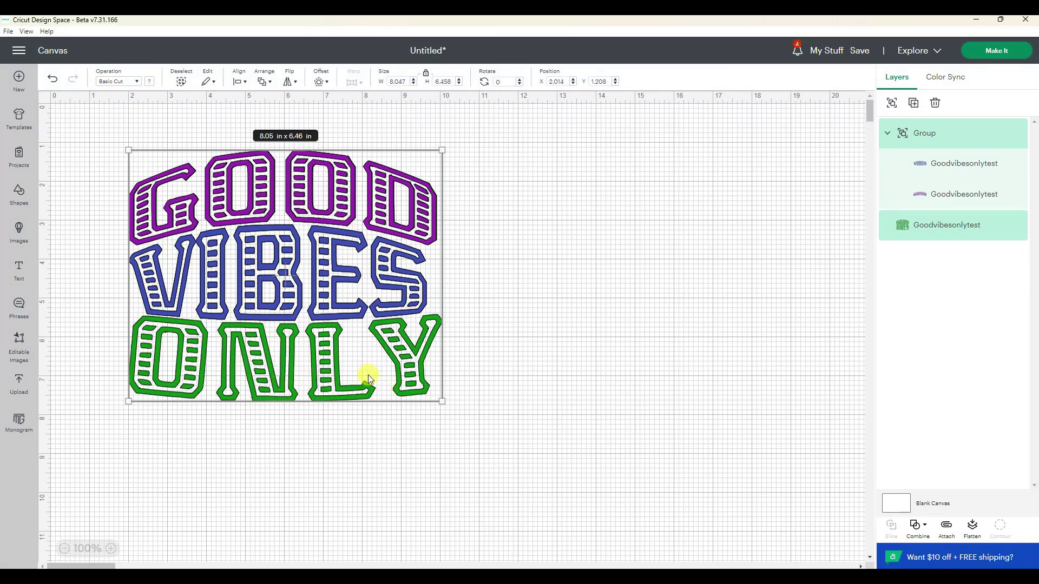
{"action": "left_click", "coordinate": [999, 526]}
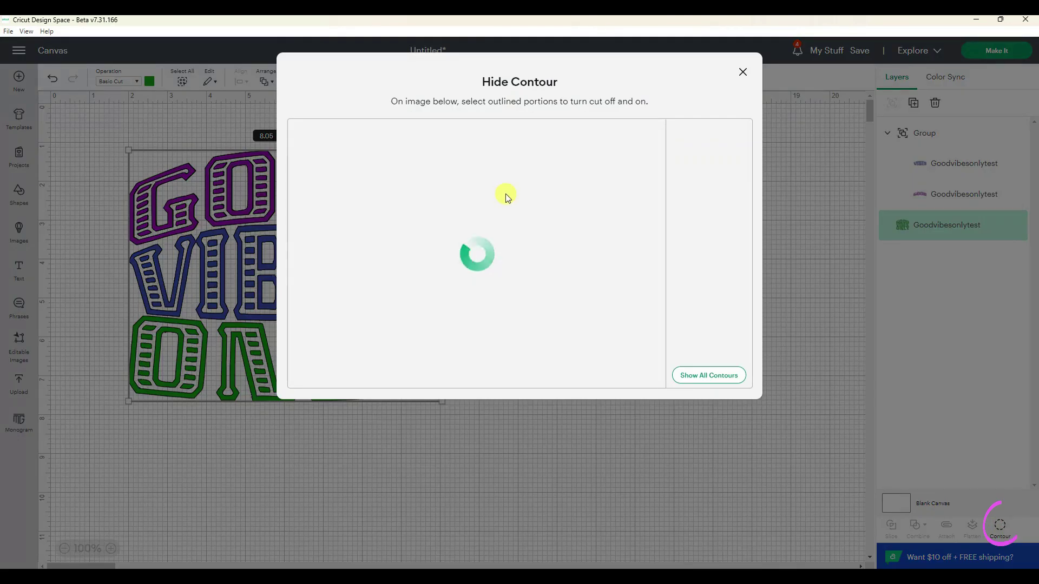
- Hide the green G's outer contour and several green B contour pieces
{"action": "left_click", "coordinate": [366, 200]}
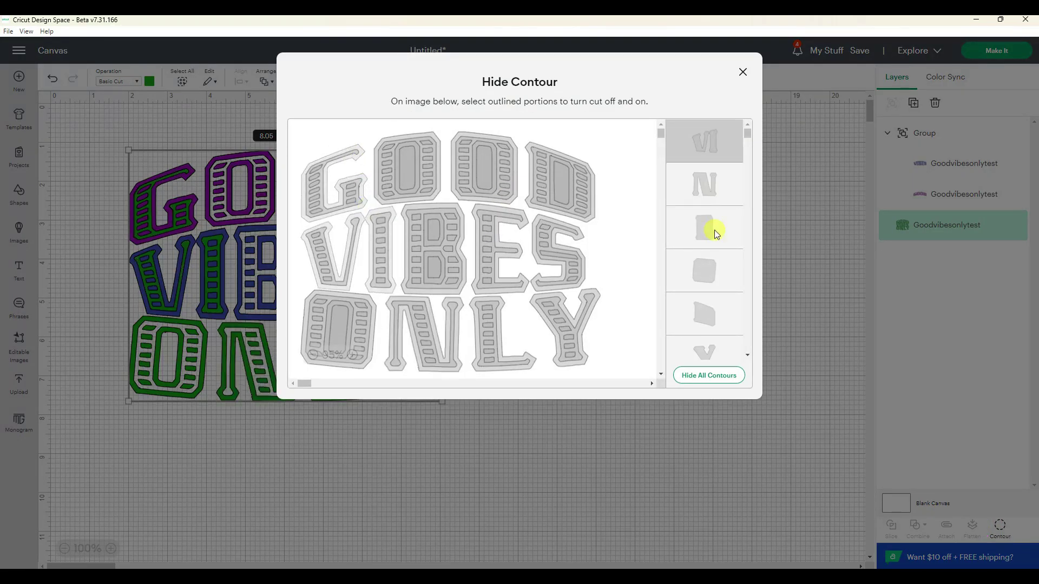
{"action": "scroll", "coordinate": [705, 260], "scroll_direction": "down", "scroll_amount": 2}
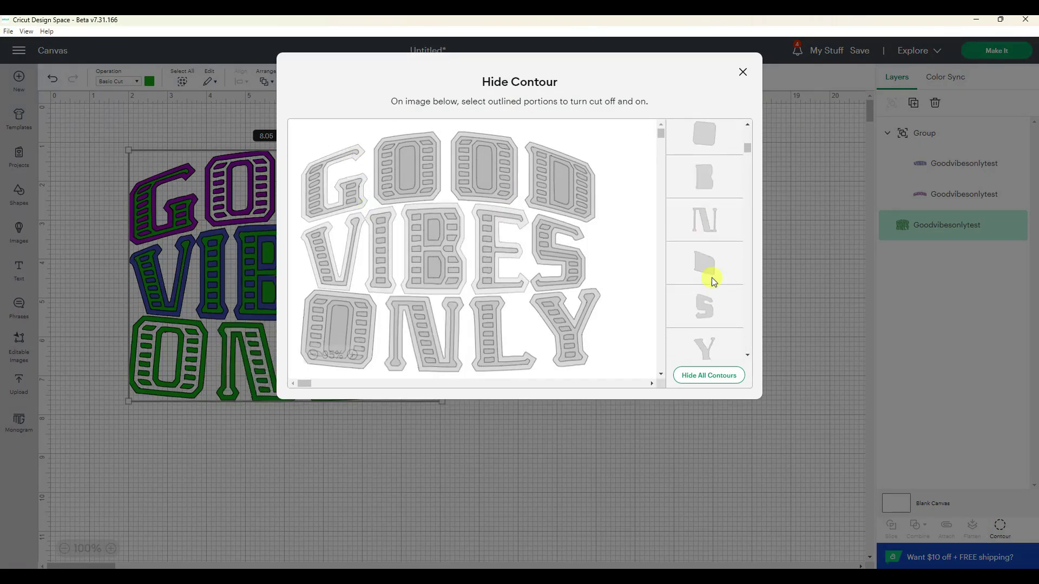
{"action": "scroll", "coordinate": [719, 288], "scroll_direction": "down", "scroll_amount": 3}
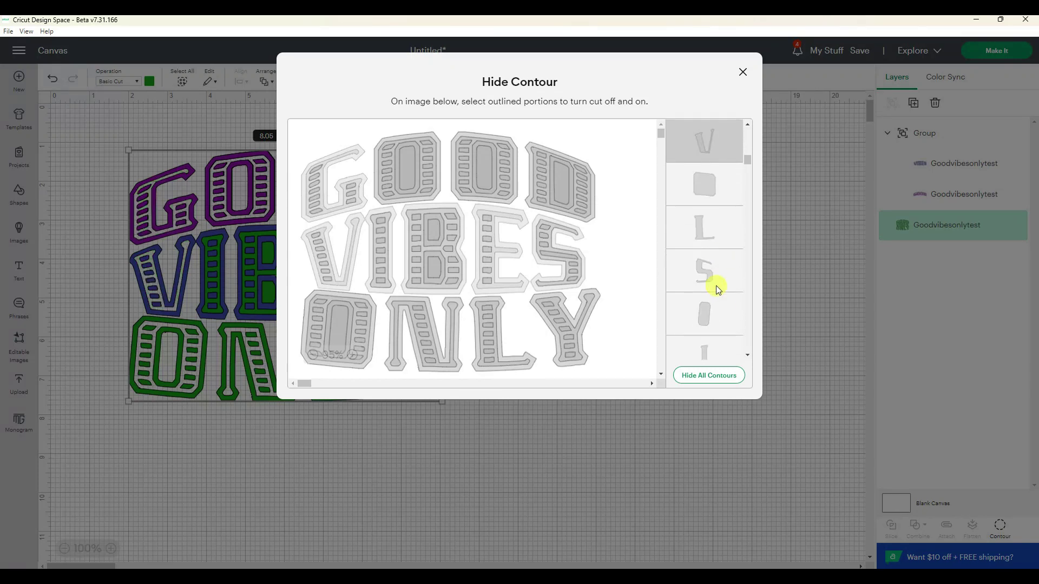
{"action": "scroll", "coordinate": [728, 279], "scroll_direction": "down", "scroll_amount": 3}
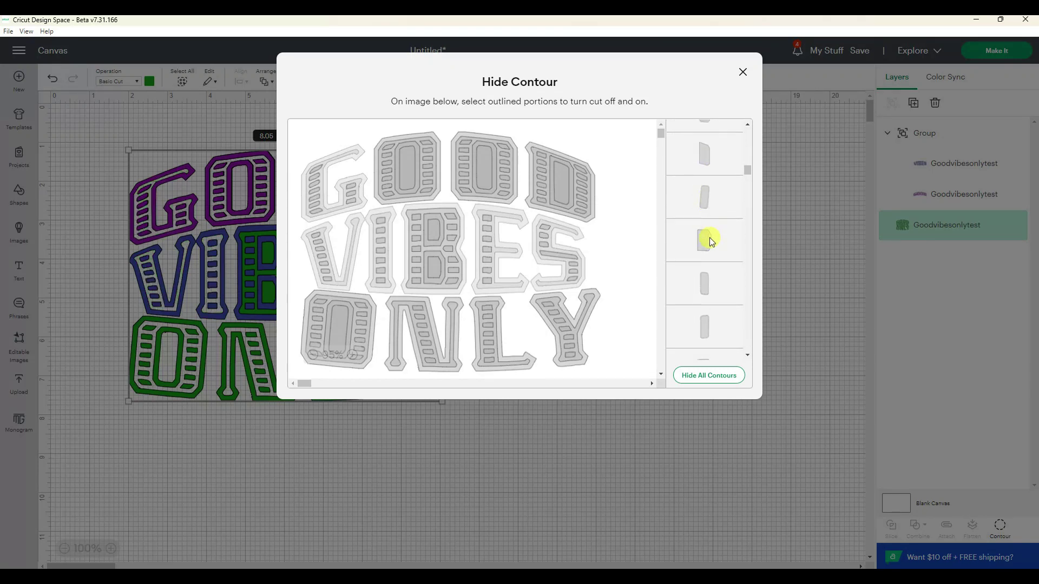
{"action": "left_click", "coordinate": [707, 199]}
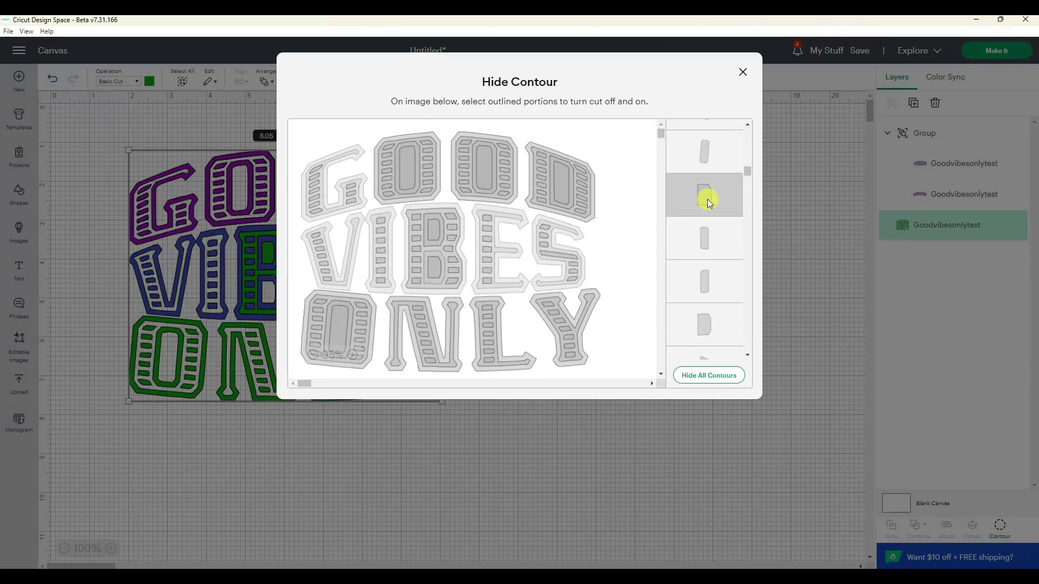
{"action": "left_click", "coordinate": [712, 325]}
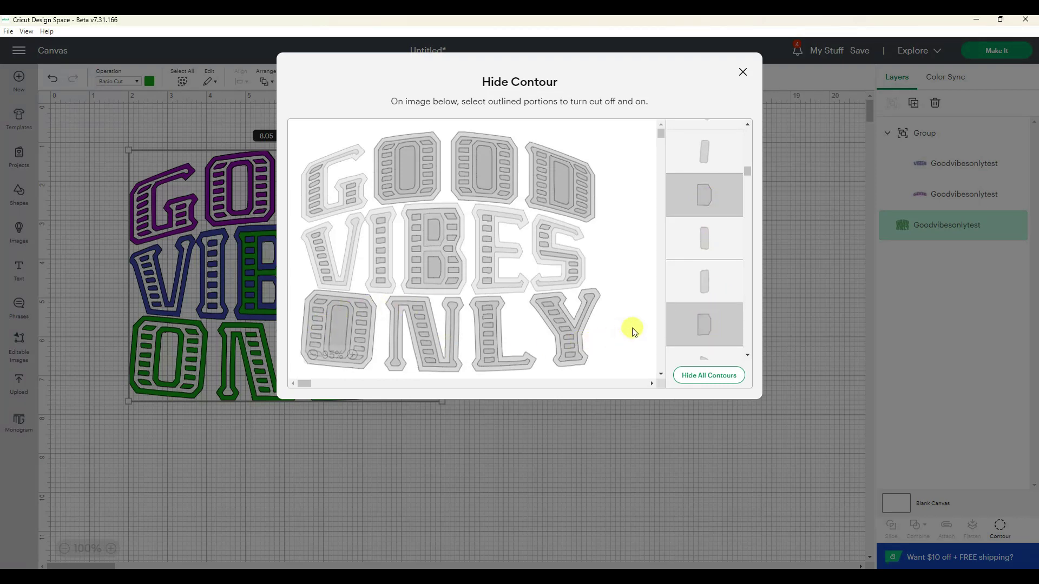
{"action": "scroll", "coordinate": [730, 314], "scroll_direction": "down", "scroll_amount": 2}
{"action": "scroll", "coordinate": [731, 316], "scroll_direction": "down", "scroll_amount": 3}
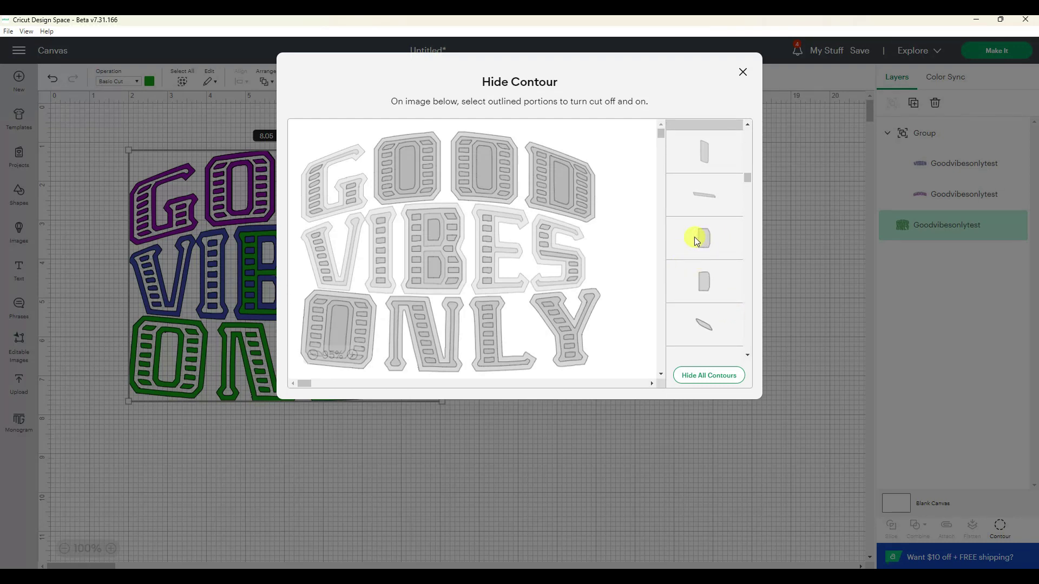
{"action": "left_click", "coordinate": [708, 238]}
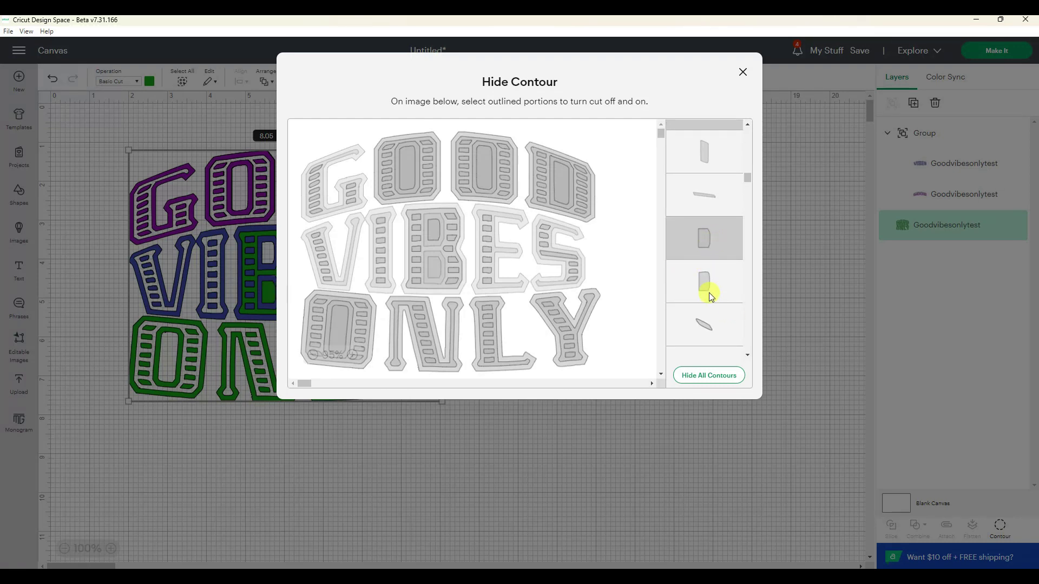
{"action": "scroll", "coordinate": [710, 296], "scroll_direction": "down", "scroll_amount": 6}
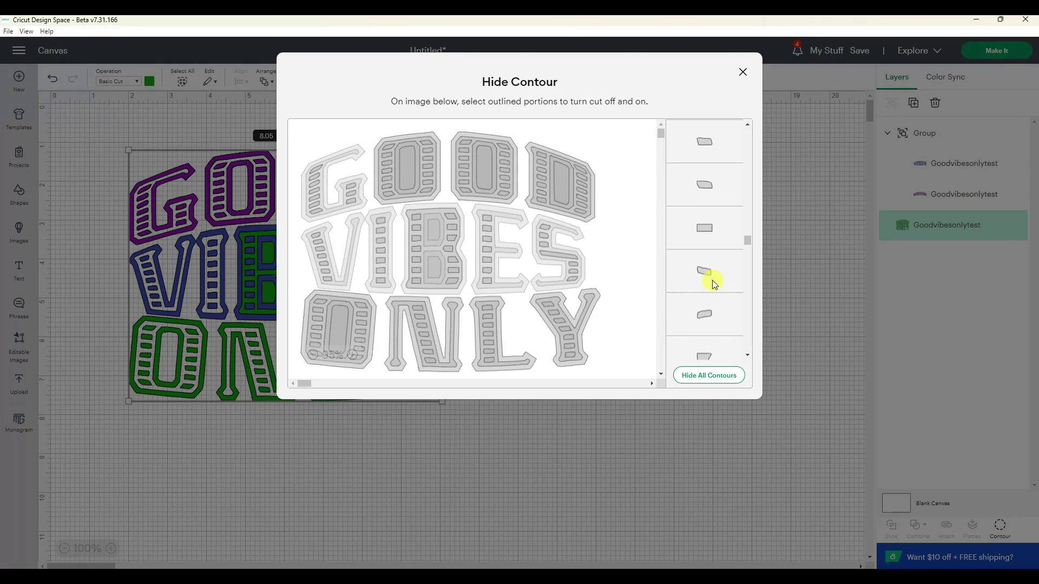
{"action": "left_click_drag", "start_coordinate": [747, 240], "coordinate": [727, 204]}
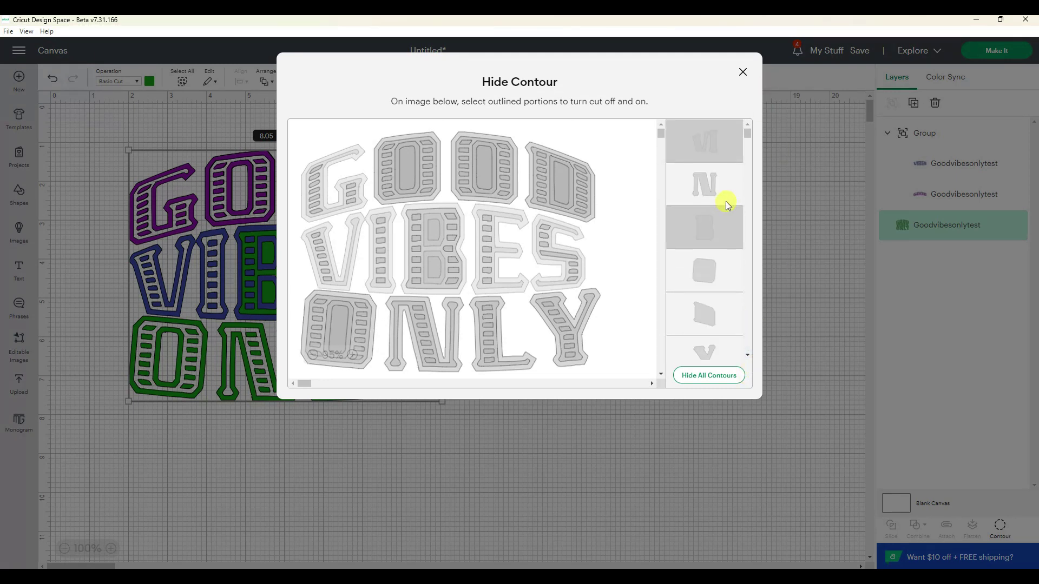
{"action": "left_click", "coordinate": [714, 326]}
{"action": "scroll", "coordinate": [716, 292], "scroll_direction": "down", "scroll_amount": 5}
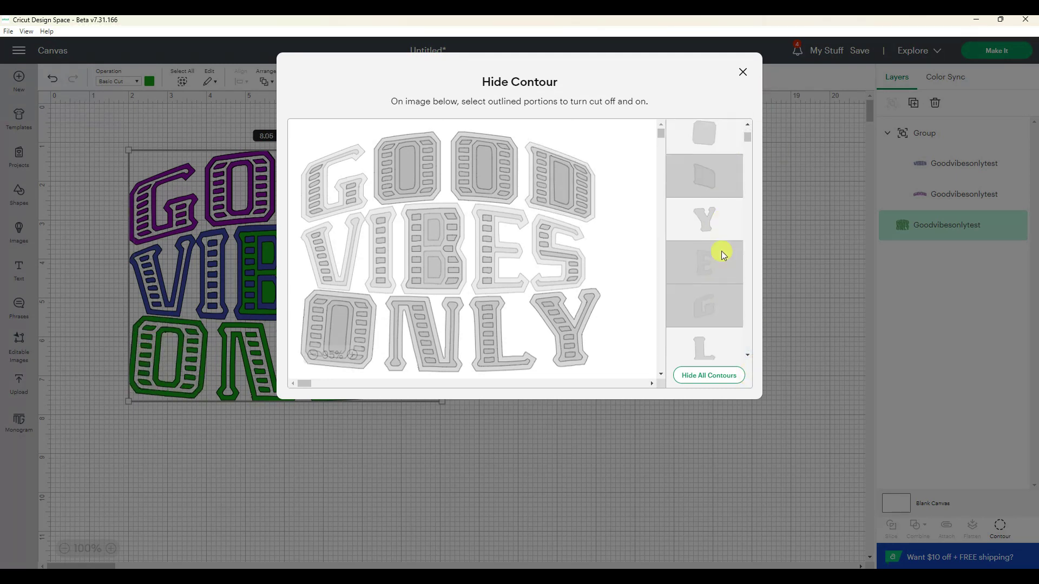
- Hide both green O contours, another B piece, and two inner letter contours
{"action": "left_click", "coordinate": [721, 264]}
{"action": "left_click", "coordinate": [721, 306]}
{"action": "scroll", "coordinate": [719, 303], "scroll_direction": "down", "scroll_amount": 2}
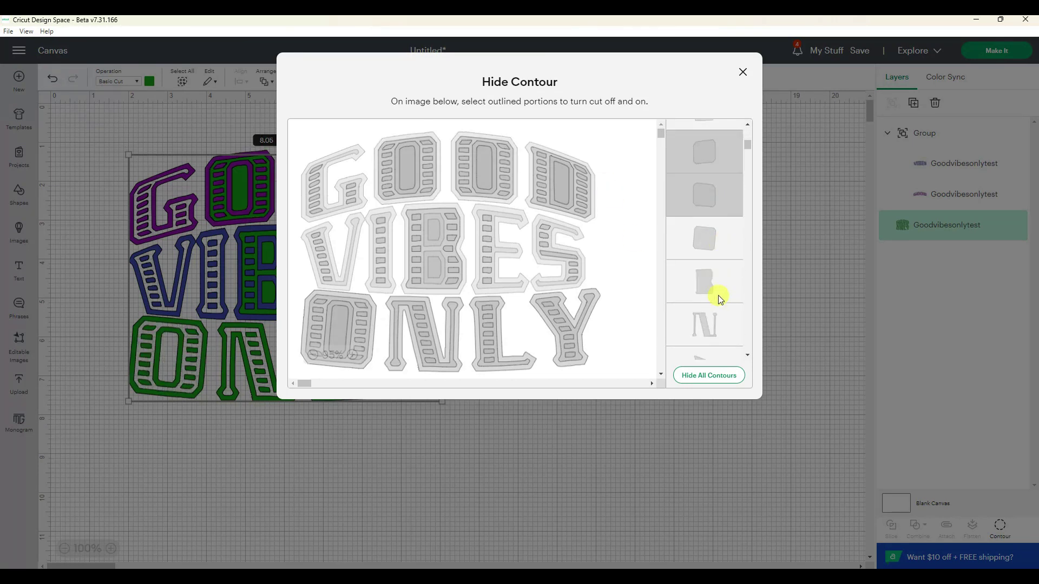
{"action": "left_click", "coordinate": [718, 293]}
{"action": "scroll", "coordinate": [713, 292], "scroll_direction": "down", "scroll_amount": 4}
{"action": "scroll", "coordinate": [717, 312], "scroll_direction": "down", "scroll_amount": 3}
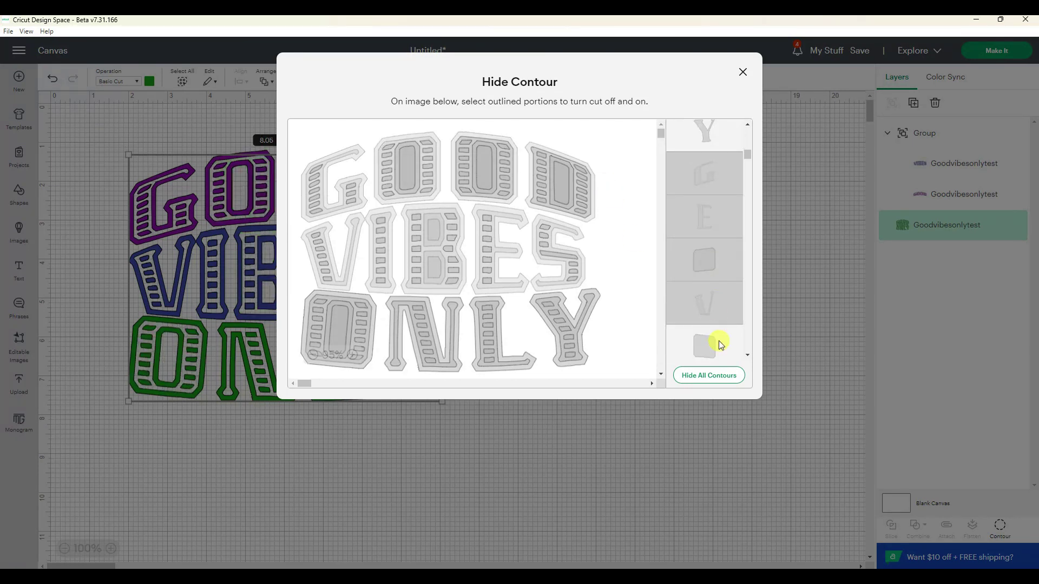
{"action": "scroll", "coordinate": [713, 318], "scroll_direction": "down", "scroll_amount": 3}
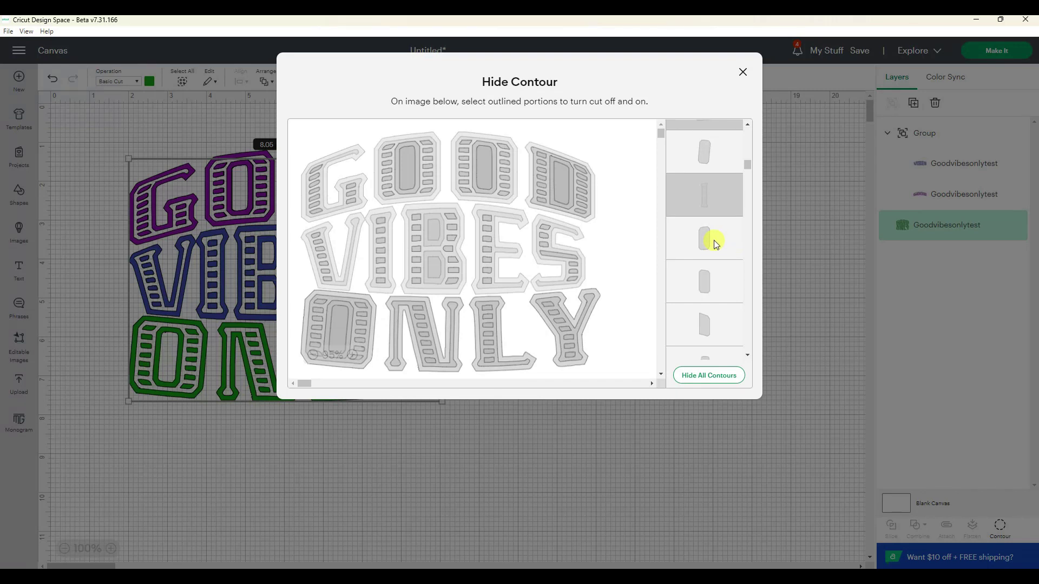
{"action": "left_click", "coordinate": [713, 241]}
{"action": "left_click", "coordinate": [713, 240]}
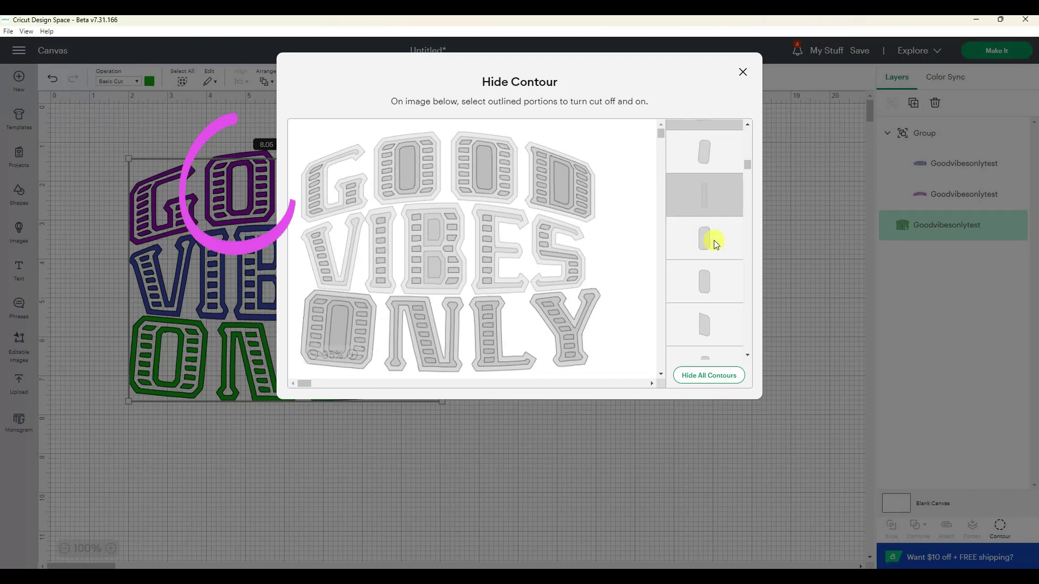
{"action": "left_click", "coordinate": [713, 240]}
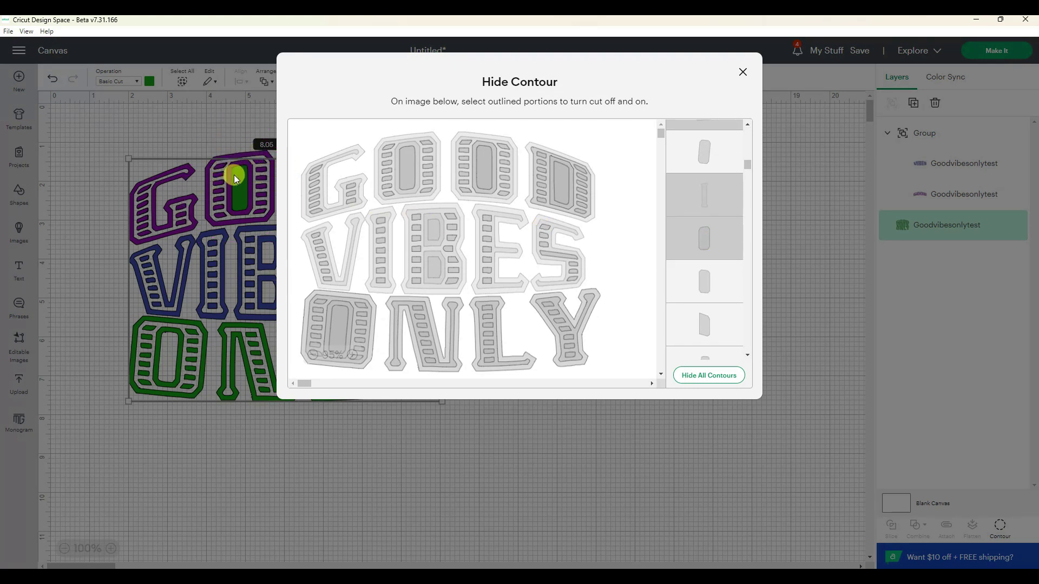
{"action": "left_click", "coordinate": [730, 288]}
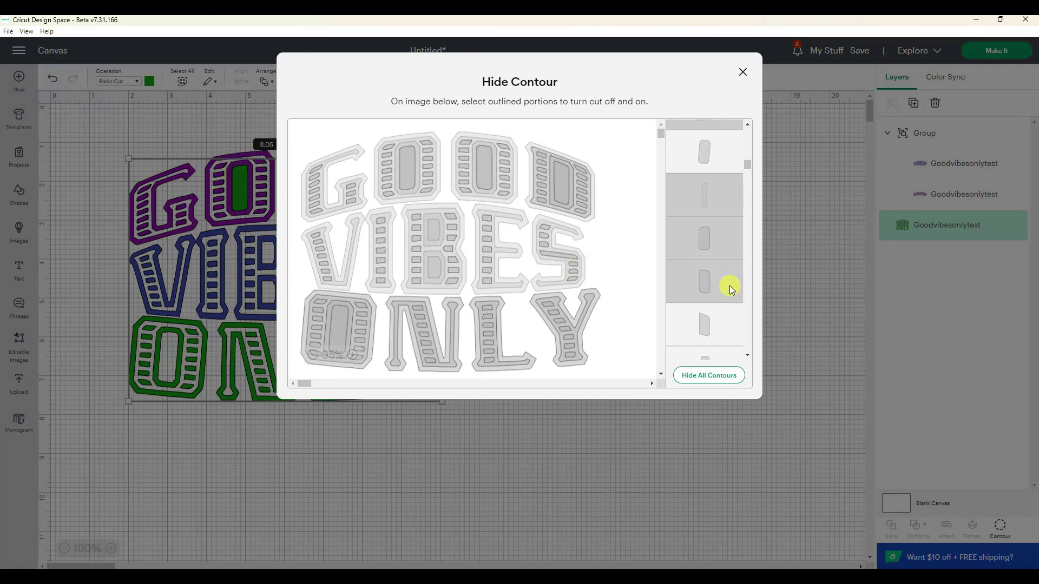
{"action": "left_click", "coordinate": [730, 288]}
{"action": "left_click", "coordinate": [729, 288]}
- Hide more stray pieces, restore the O's inner contour, and hide the second O's and D's inner contours
{"action": "left_click", "coordinate": [712, 327]}
{"action": "scroll", "coordinate": [709, 259], "scroll_direction": "down", "scroll_amount": 1}
{"action": "left_click", "coordinate": [709, 260]}
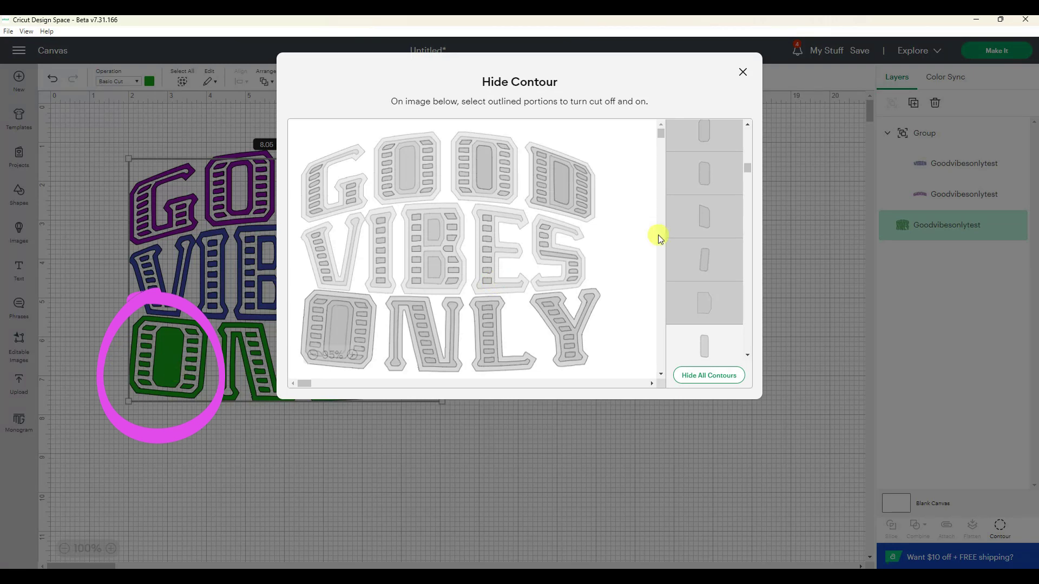
{"action": "left_click", "coordinate": [725, 257]}
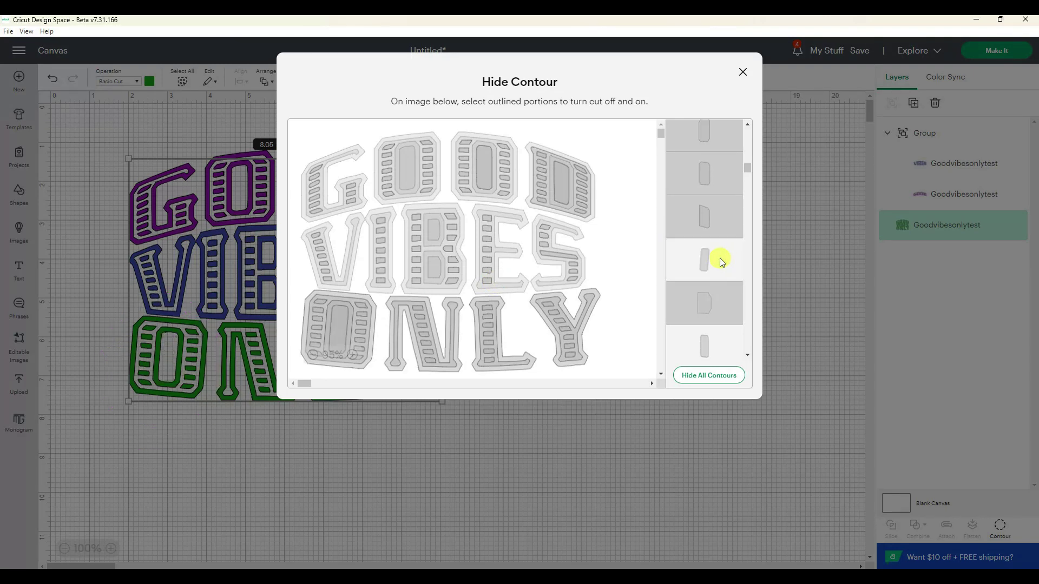
{"action": "scroll", "coordinate": [722, 262], "scroll_direction": "down", "scroll_amount": 2}
{"action": "left_click", "coordinate": [711, 242]}
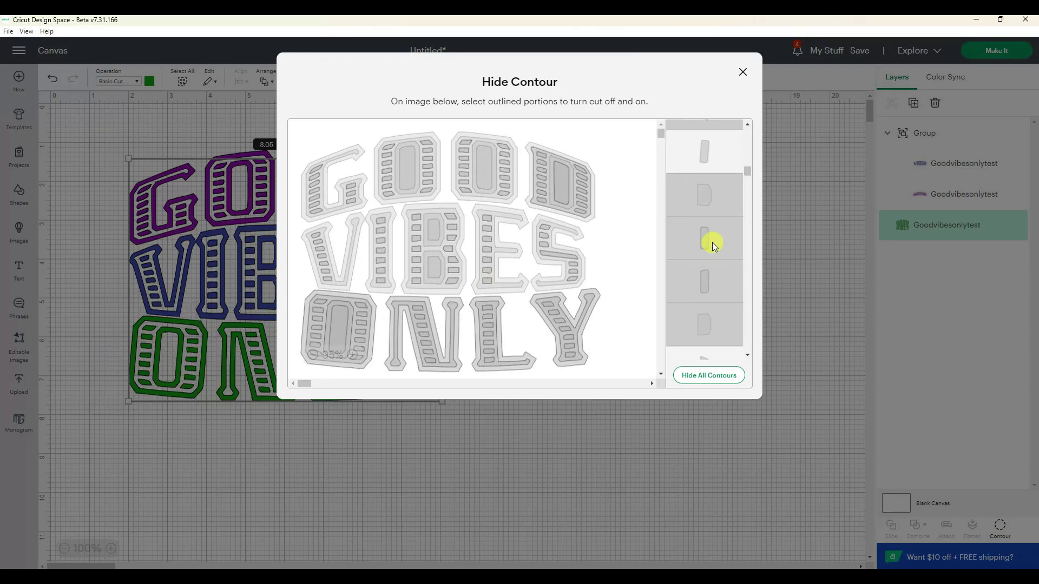
{"action": "scroll", "coordinate": [712, 242], "scroll_direction": "down", "scroll_amount": 2}
{"action": "left_click", "coordinate": [712, 259]}
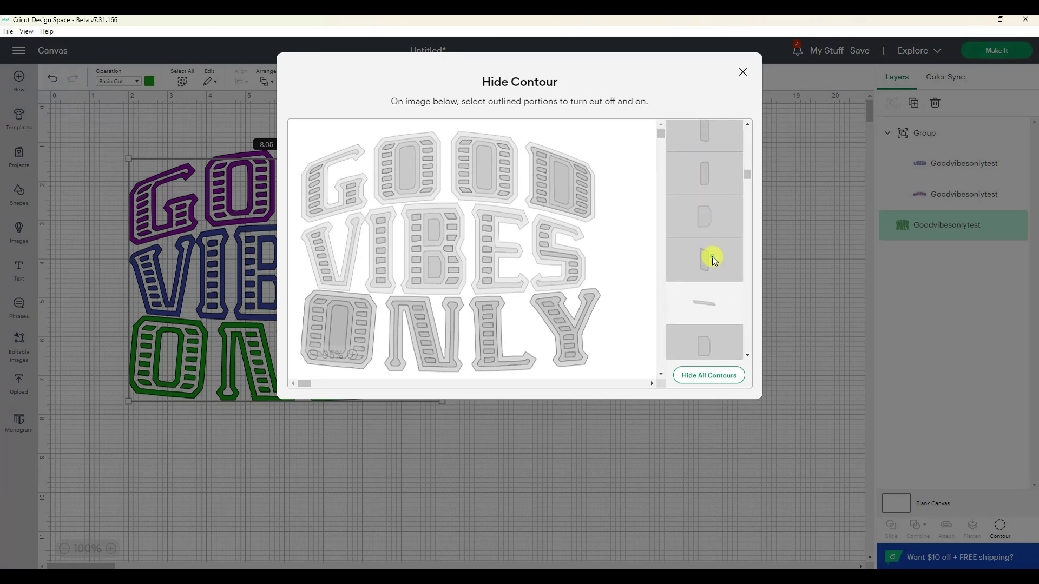
{"action": "scroll", "coordinate": [713, 260], "scroll_direction": "down", "scroll_amount": 2}
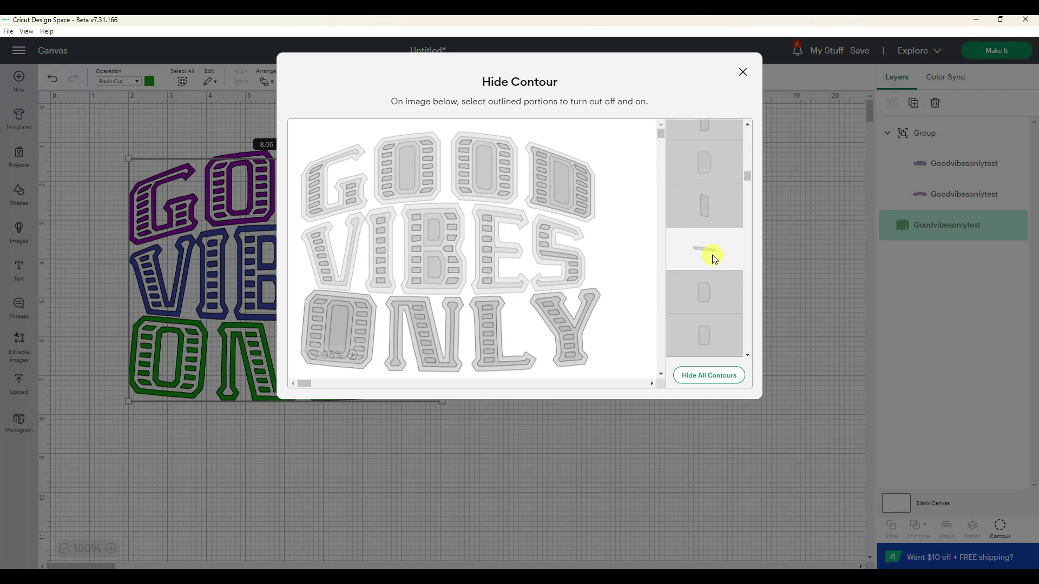
{"action": "scroll", "coordinate": [713, 258], "scroll_direction": "down", "scroll_amount": 3}
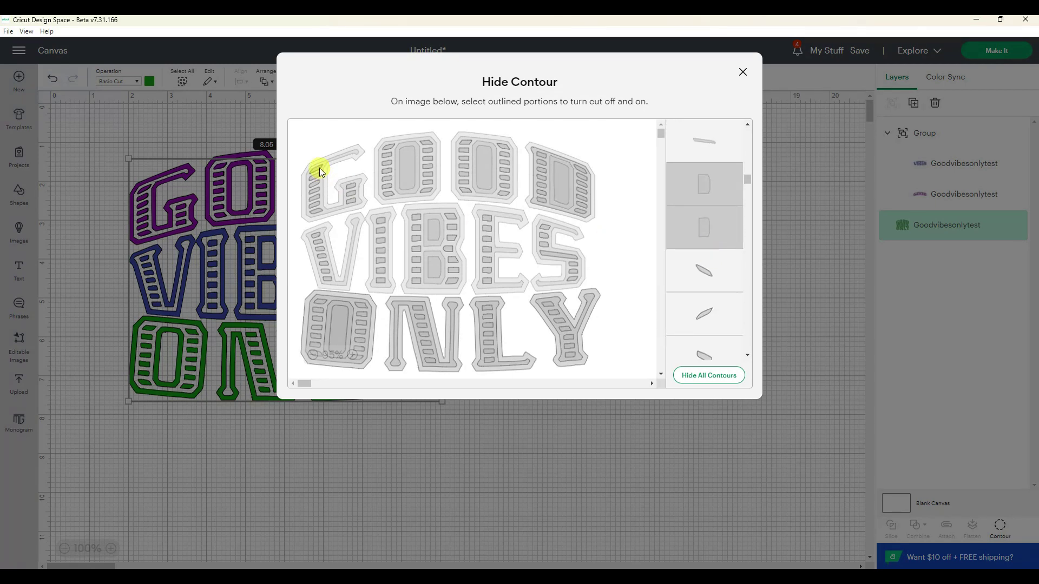
- Hide the leaf-shaped contour inside the G and three stripe contours in the D
{"action": "left_click", "coordinate": [320, 202]}
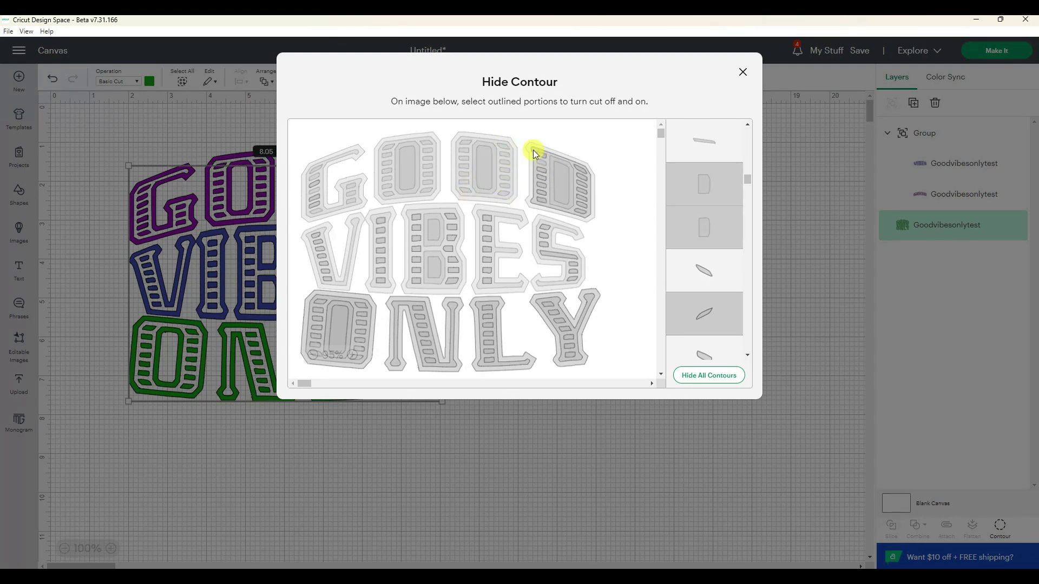
{"action": "left_click", "coordinate": [583, 180]}
{"action": "left_click", "coordinate": [584, 192]}
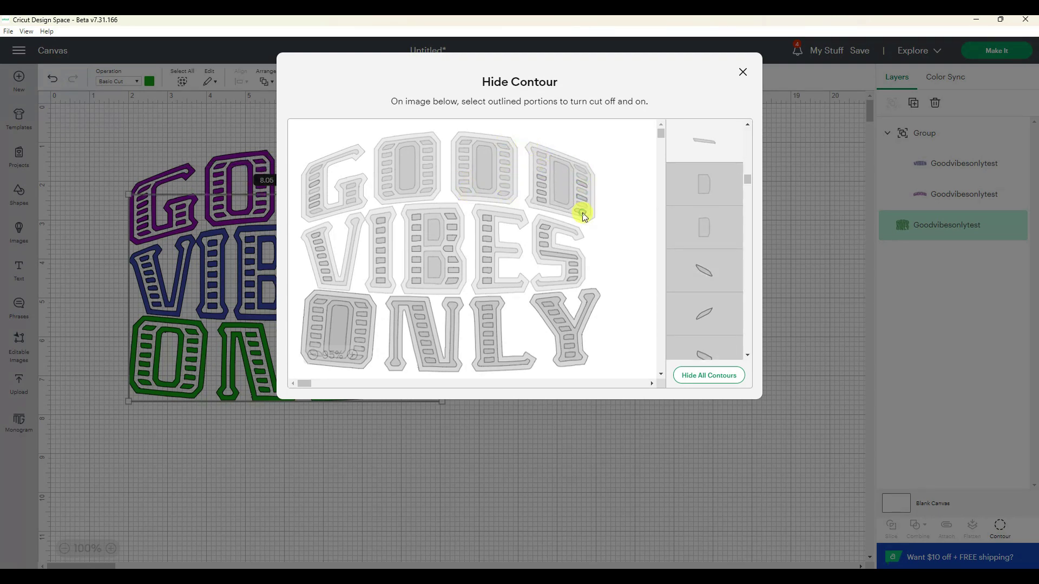
{"action": "left_click", "coordinate": [542, 194]}
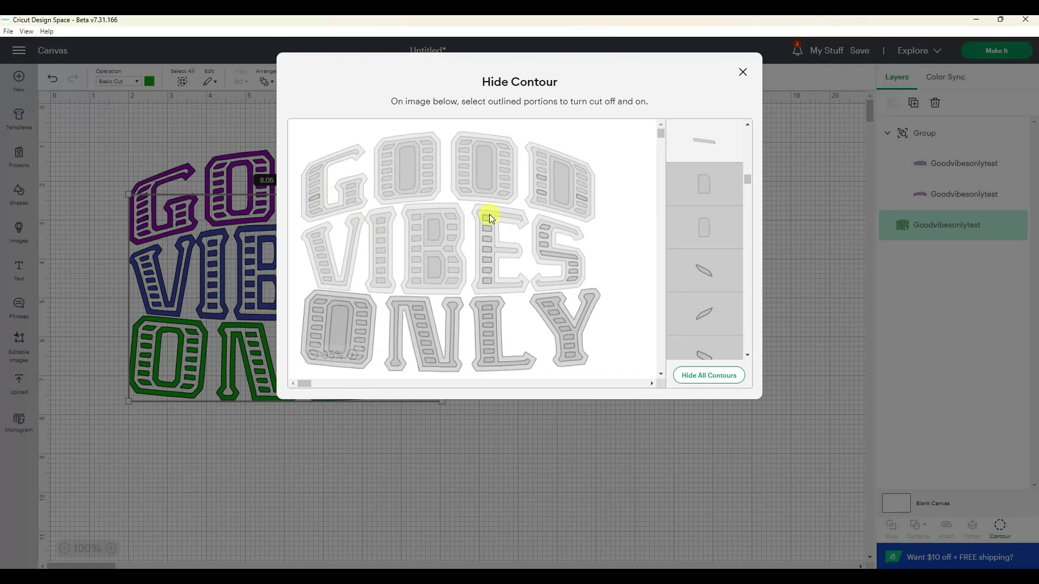
- Hide the D's left inner stripes and a G stripe, then close the Hide Contour window
{"action": "left_click", "coordinate": [545, 184]}
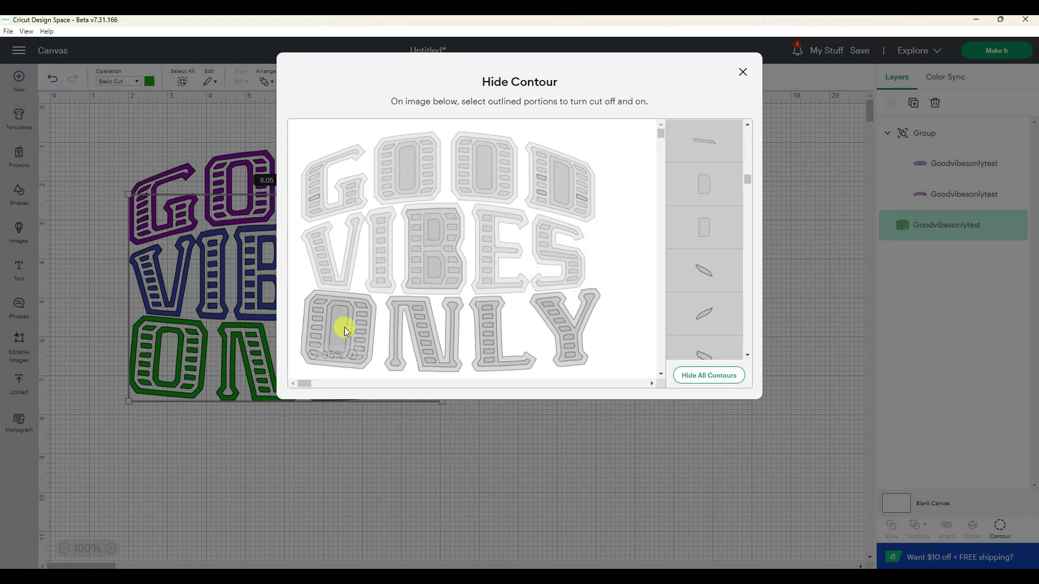
{"action": "scroll", "coordinate": [344, 327], "scroll_direction": "down", "scroll_amount": 3}
{"action": "left_click", "coordinate": [353, 354]}
{"action": "left_click_drag", "start_coordinate": [511, 383], "coordinate": [494, 383]}
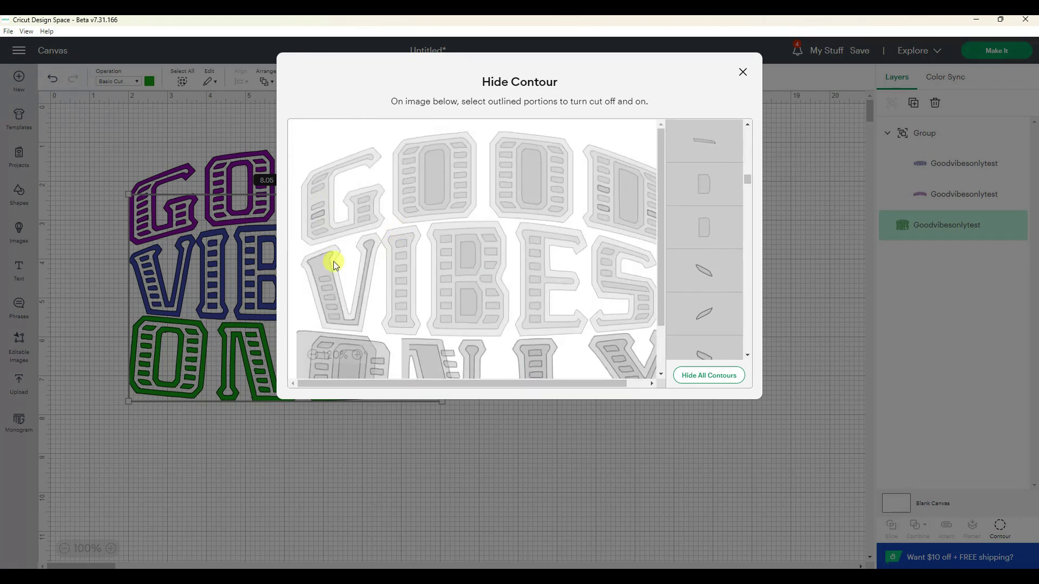
{"action": "left_click", "coordinate": [320, 217]}
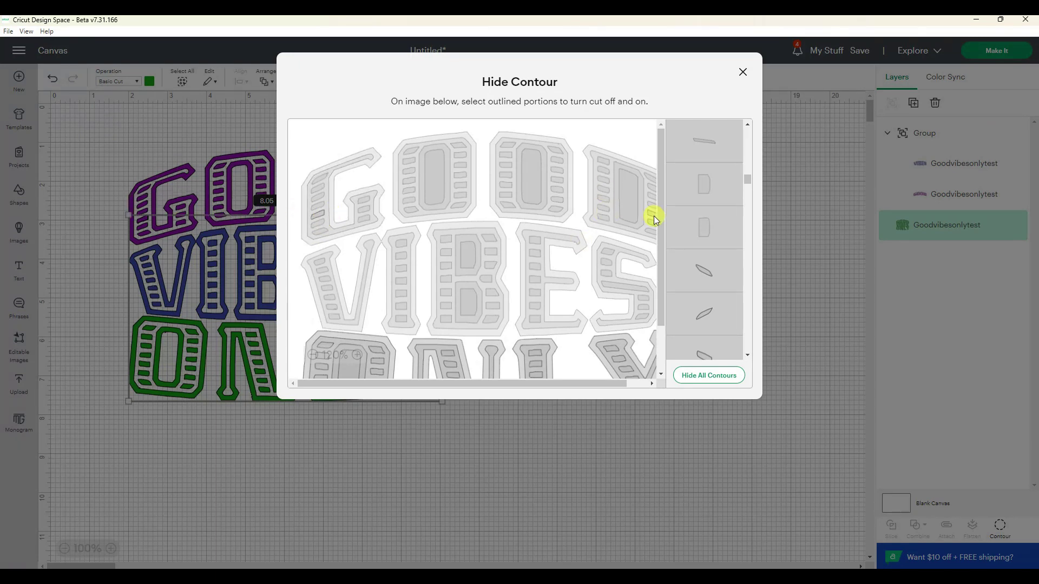
{"action": "scroll", "coordinate": [712, 211], "scroll_direction": "up", "scroll_amount": 4}
{"action": "scroll", "coordinate": [713, 210], "scroll_direction": "down", "scroll_amount": 5}
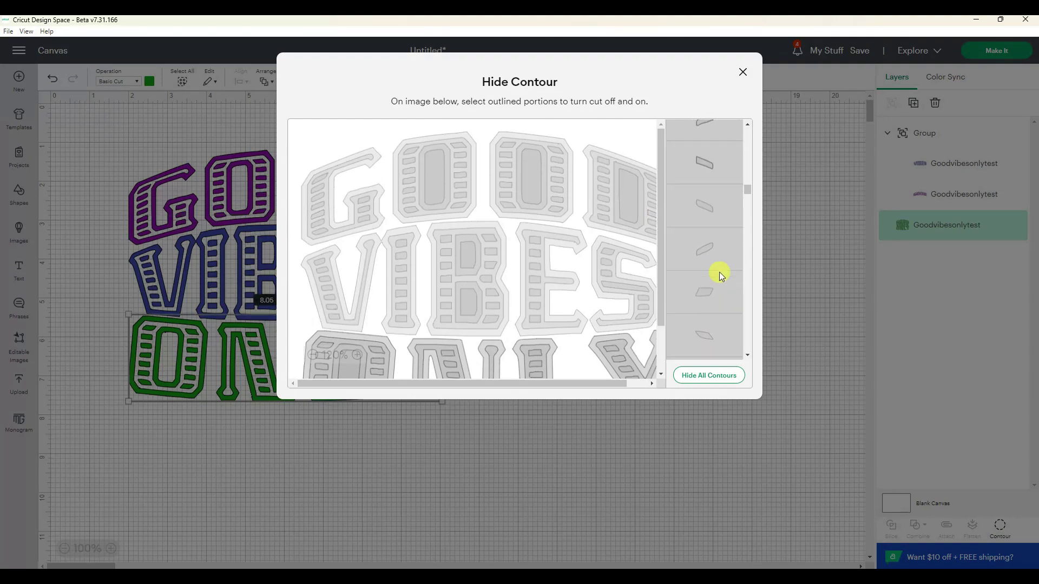
{"action": "key", "text": "Escape"}
{"action": "left_click", "coordinate": [591, 290]}
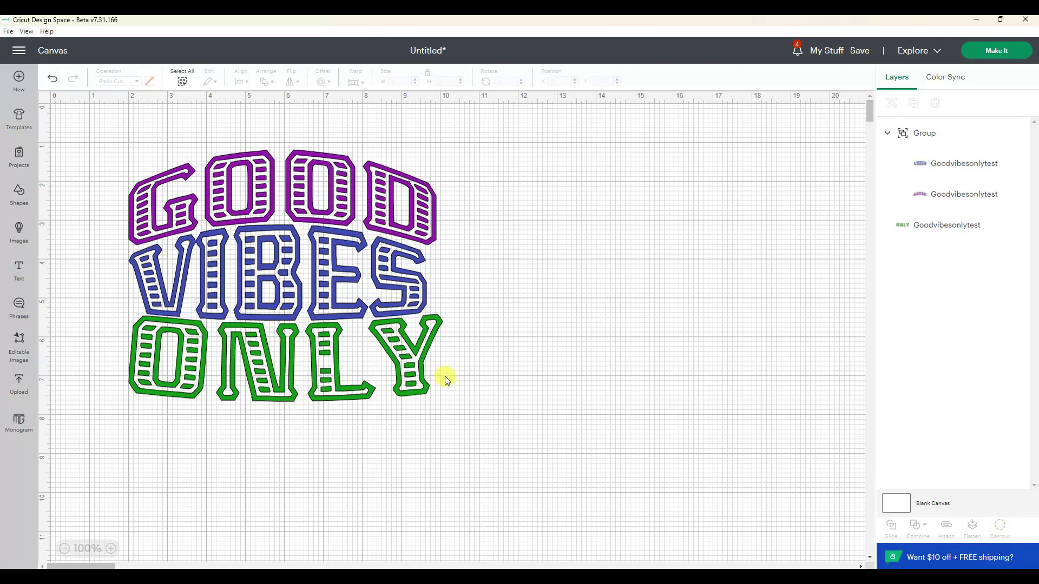
{"action": "left_click_drag", "start_coordinate": [427, 381], "coordinate": [433, 383]}
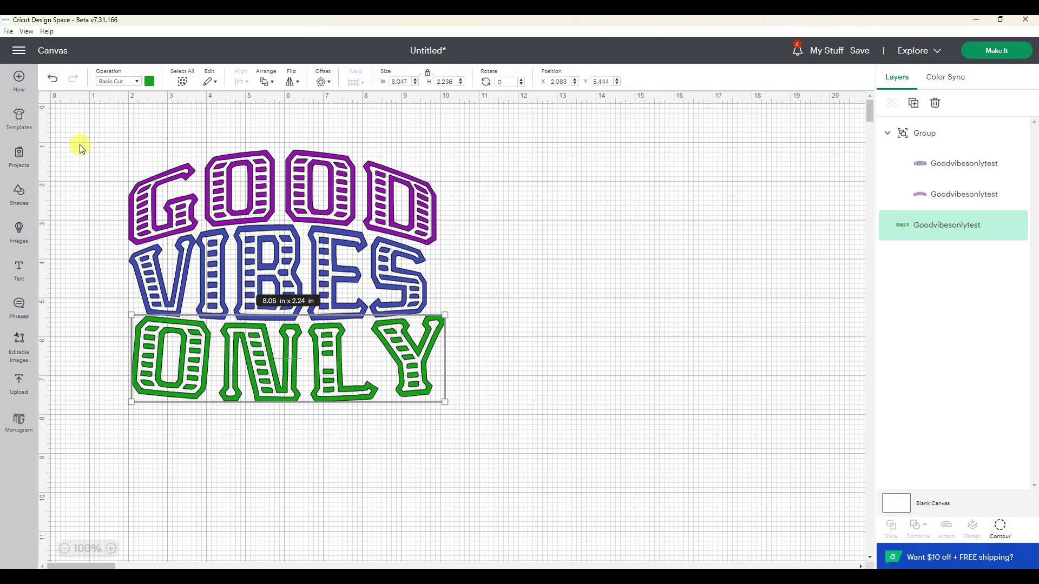
{"action": "left_click", "coordinate": [53, 79]}
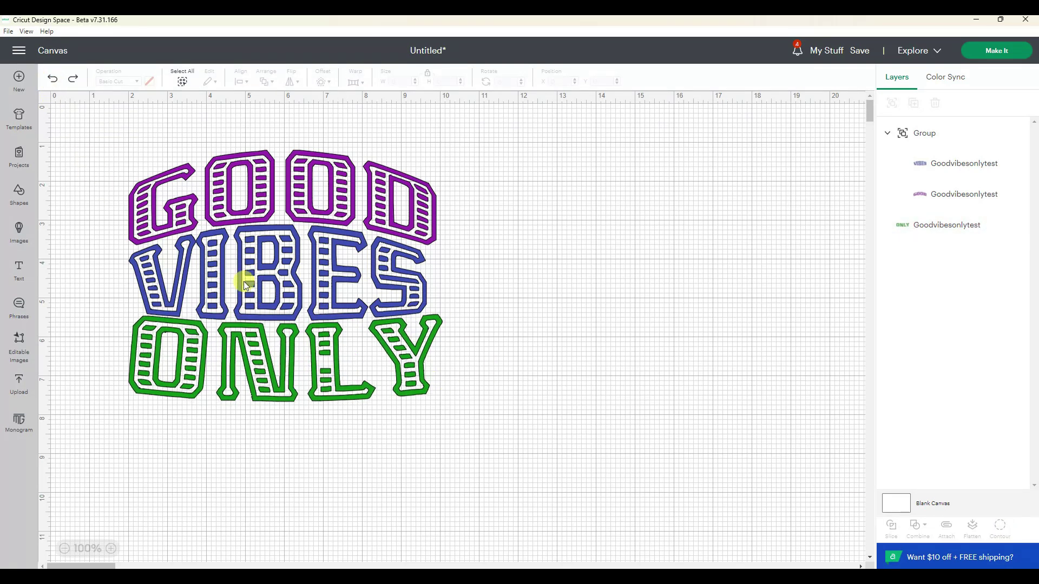
{"action": "left_click", "coordinate": [275, 364]}
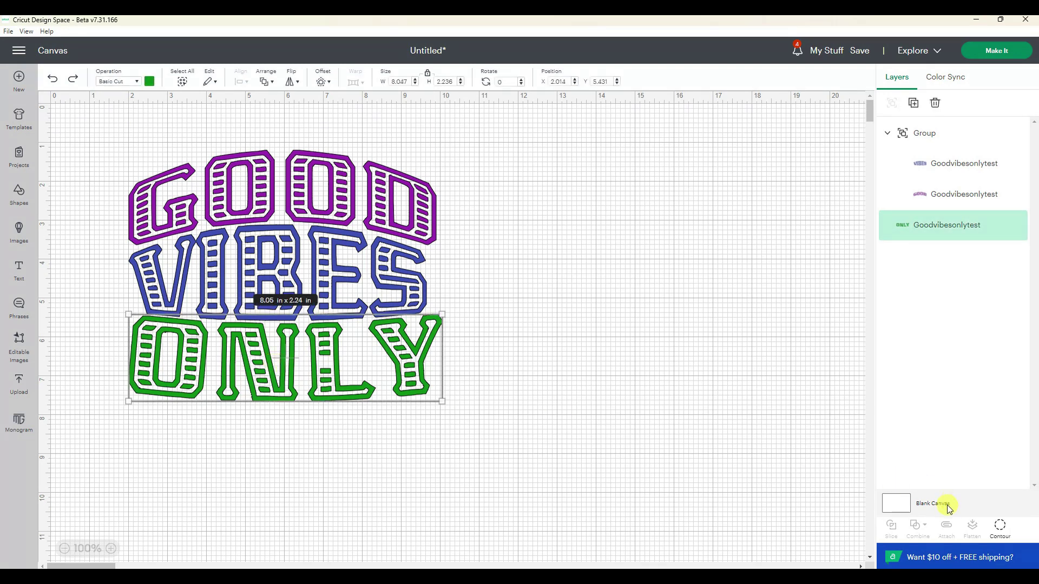
{"action": "left_click", "coordinate": [1003, 526]}
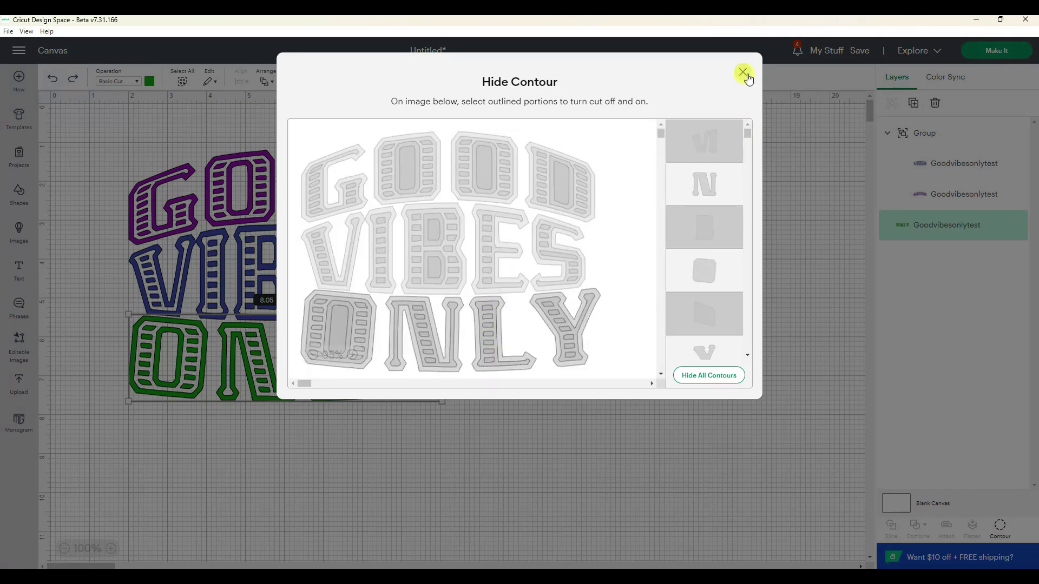
{"action": "left_click", "coordinate": [743, 73]}
{"action": "left_click", "coordinate": [715, 224]}
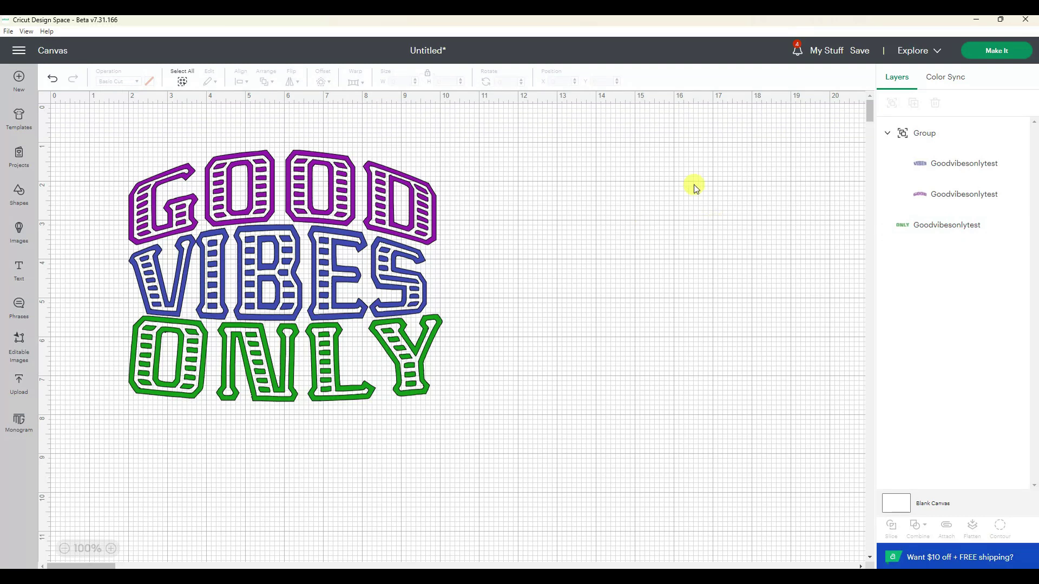
- Save the project with the title 'Good Vibes Only Test'
{"action": "left_click", "coordinate": [865, 51]}
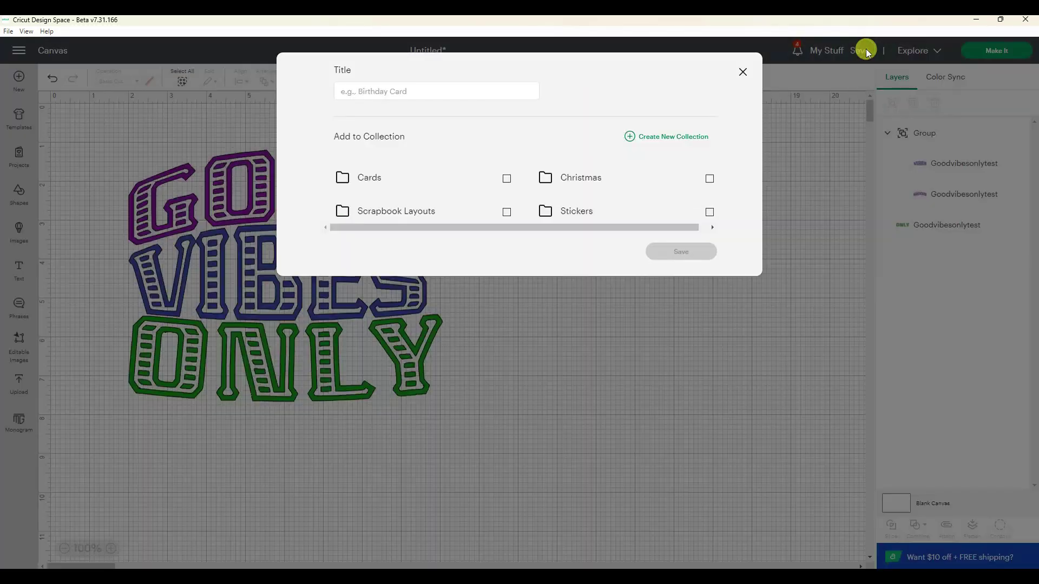
{"action": "left_click", "coordinate": [361, 91]}
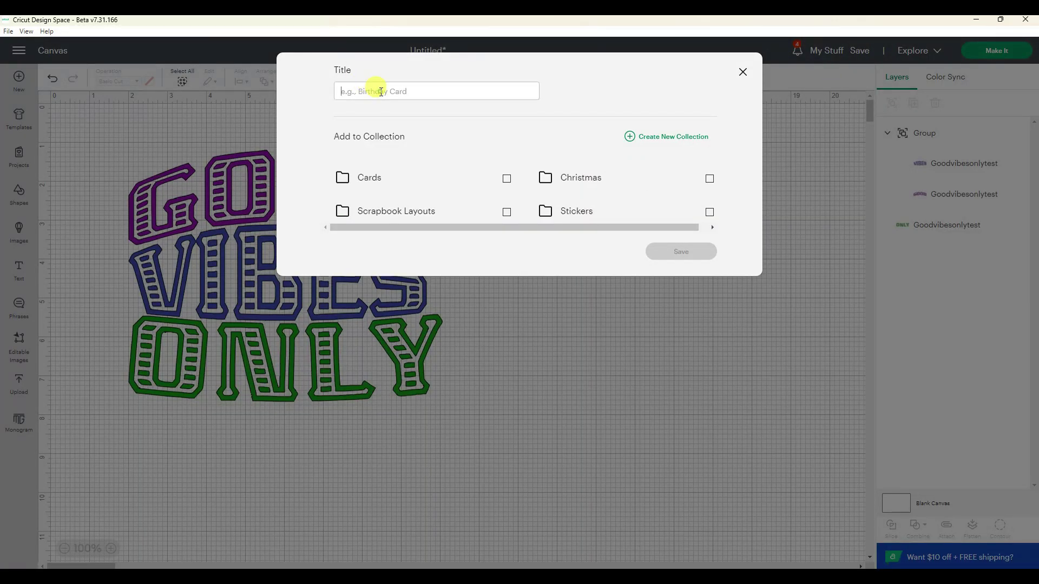
{"action": "type", "text": "Good"}
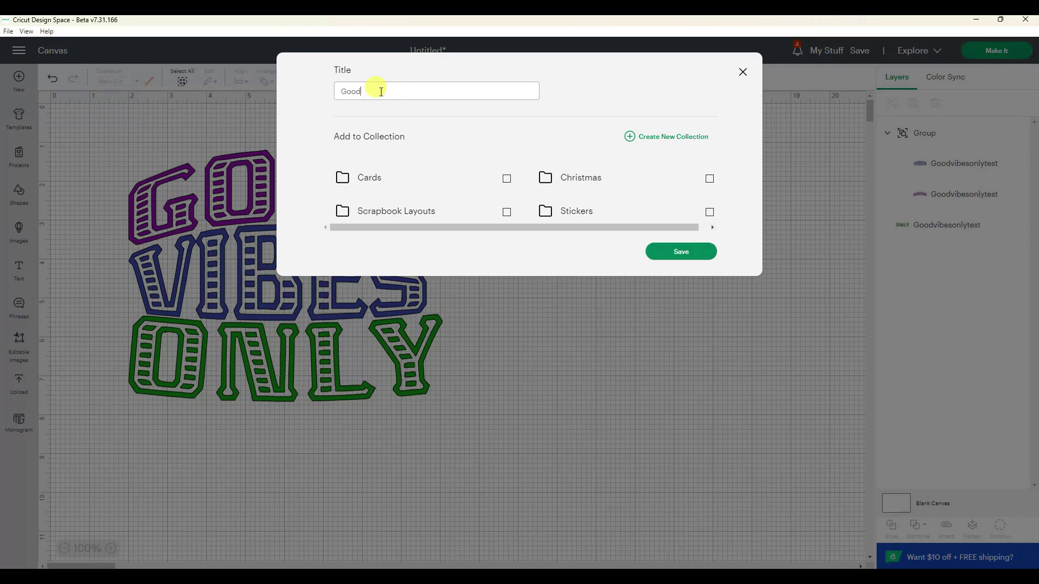
{"action": "type", "text": " Vibes Only Test"}
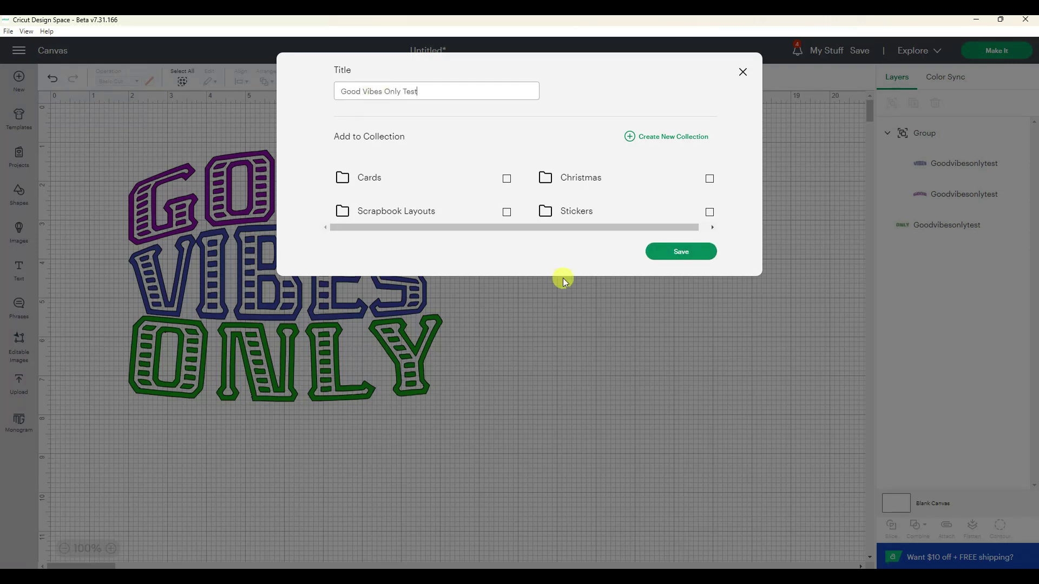
{"action": "left_click", "coordinate": [675, 253]}
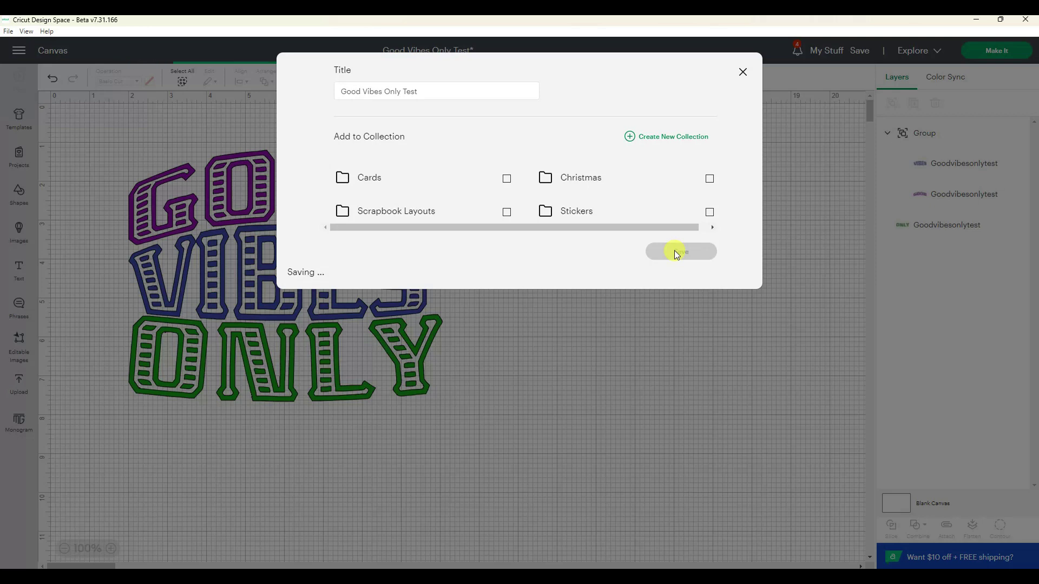